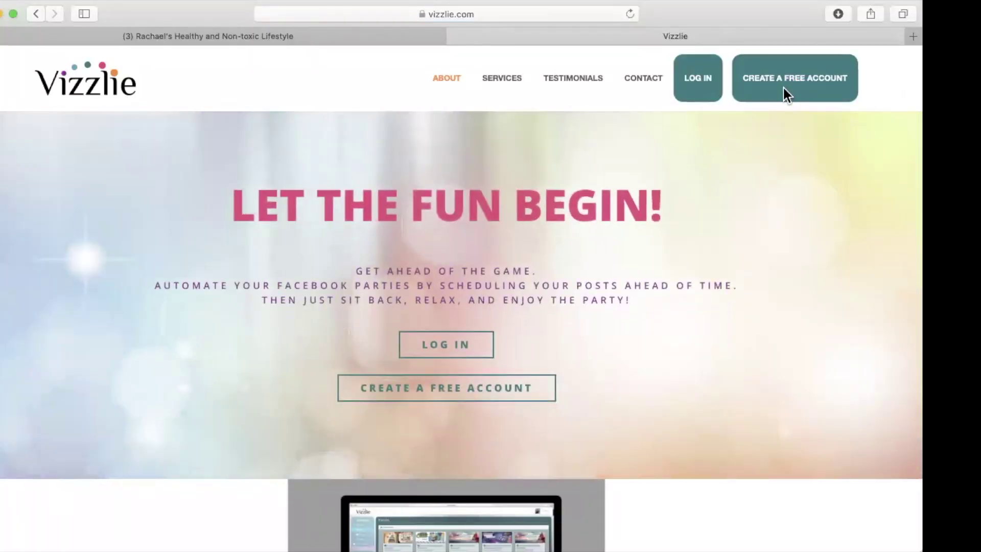
# Step: Open the account creation page, then review the Core and Plus plan pricing in the FAQ's Billing section
pyautogui.click(776, 75)
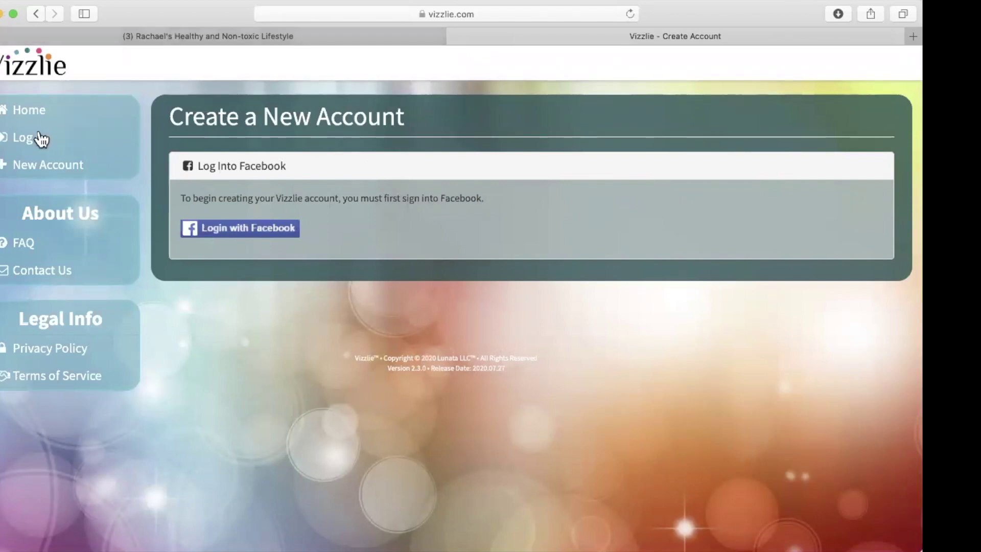
pyautogui.click(27, 244)
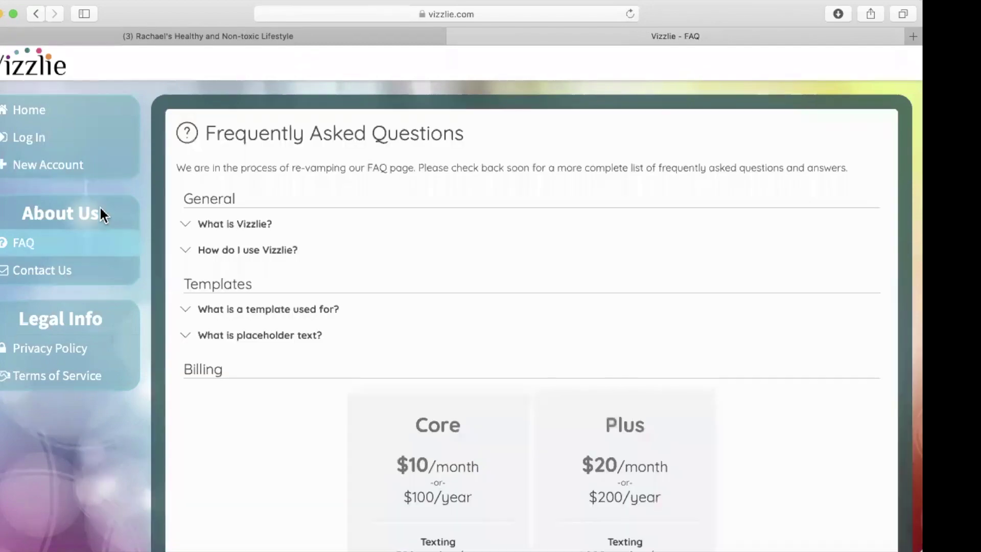
pyautogui.scroll(-5, 362, 235)
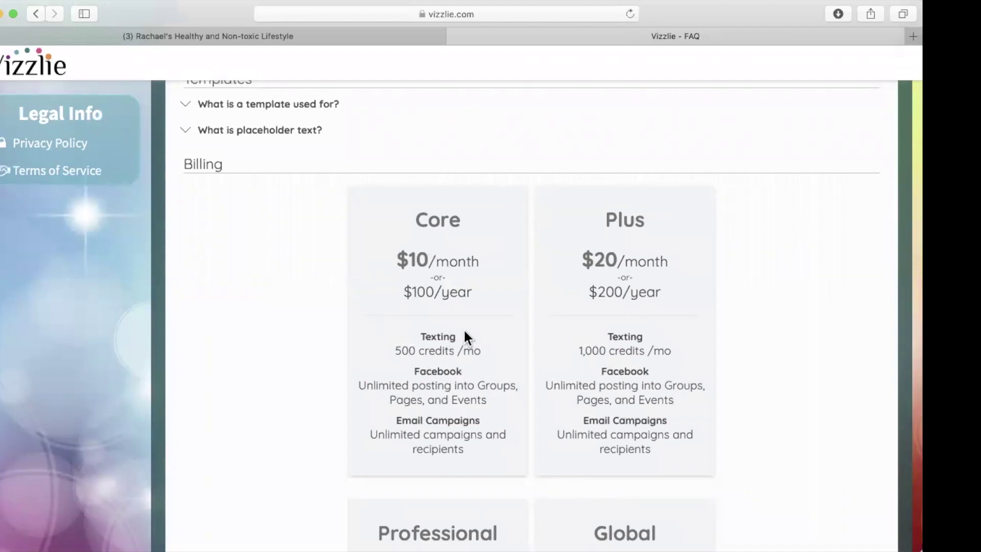
pyautogui.scroll(-1, 439, 327)
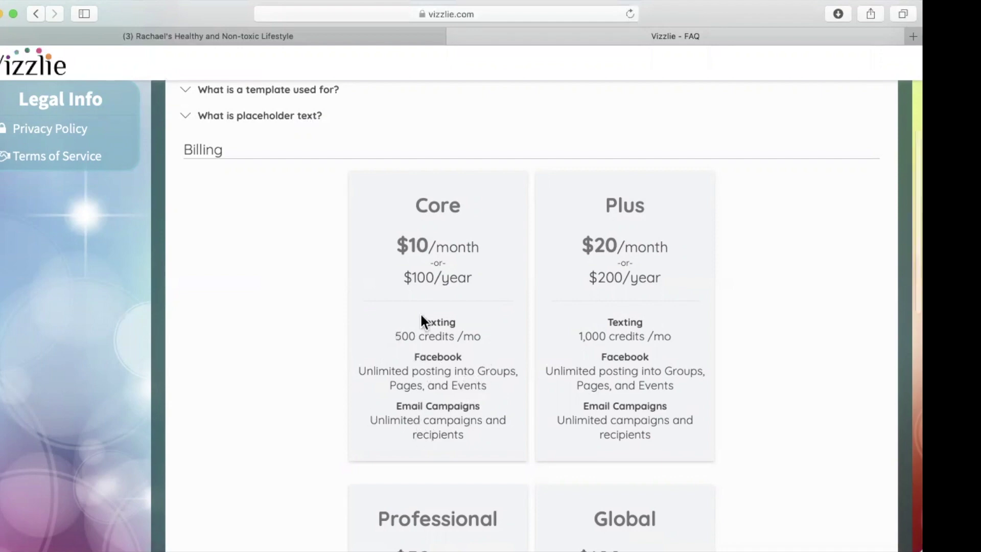
pyautogui.scroll(1, 425, 307)
pyautogui.scroll(5, 447, 276)
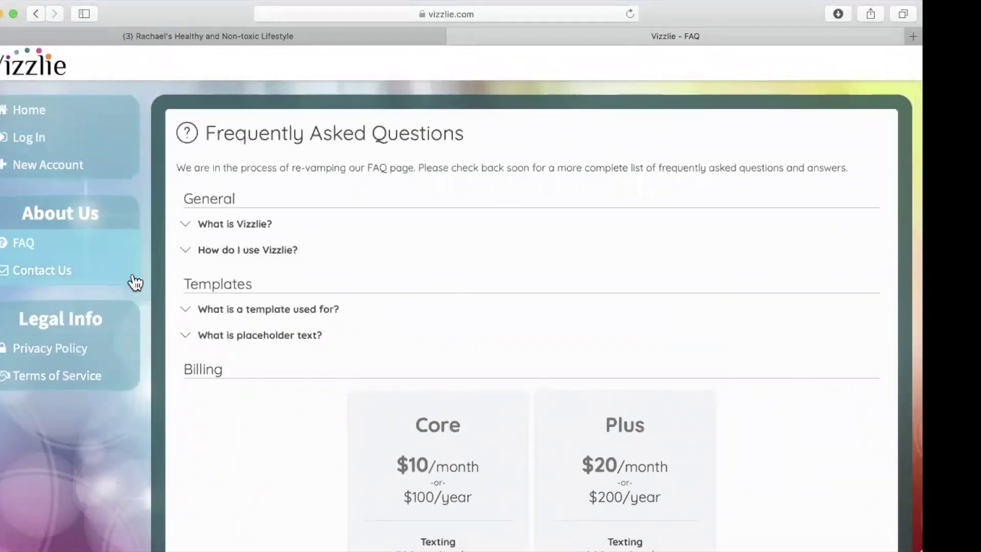
# Step: Log in to Vizzlie from its home page and open the account's Facebook groups
pyautogui.click(55, 117)
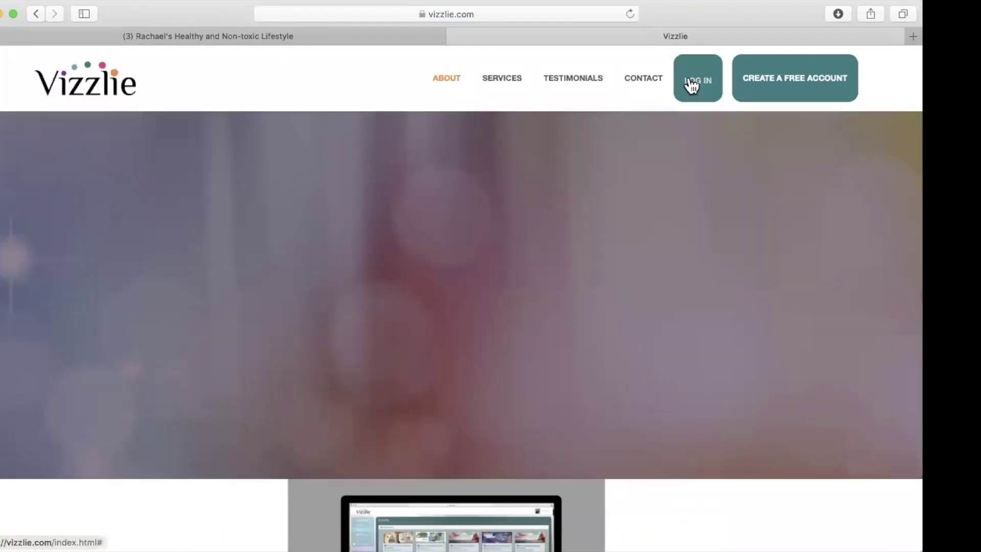
pyautogui.click(687, 85)
pyautogui.click(456, 150)
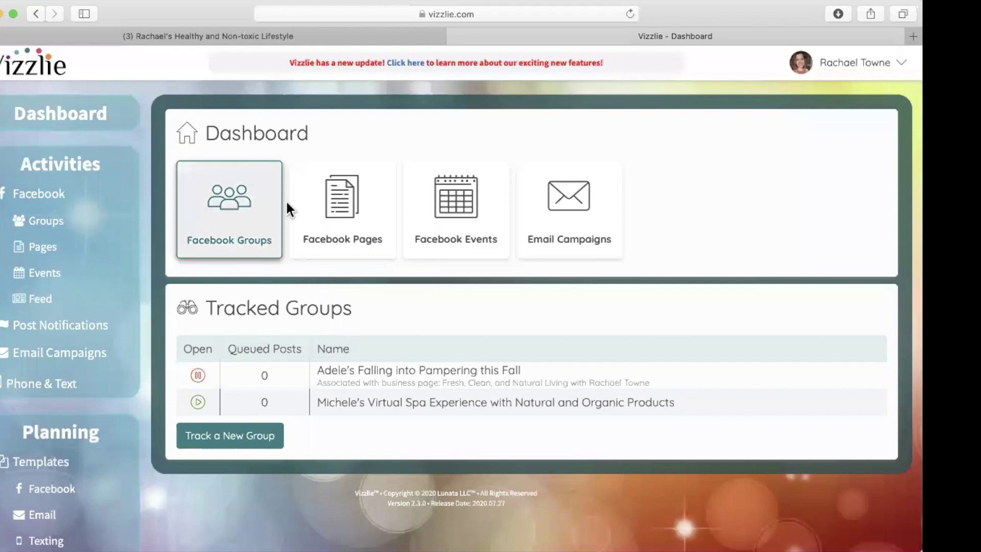
pyautogui.click(250, 255)
pyautogui.click(53, 220)
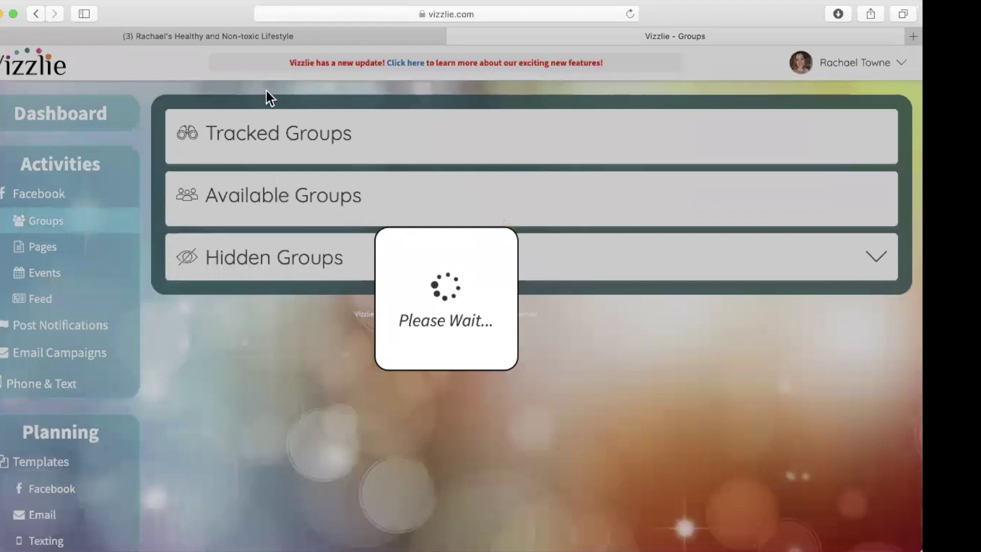
# Step: Switch to Facebook and open the Healthy and Non-toxic Lifestyle group's settings for editing at the Apps section
pyautogui.click(230, 37)
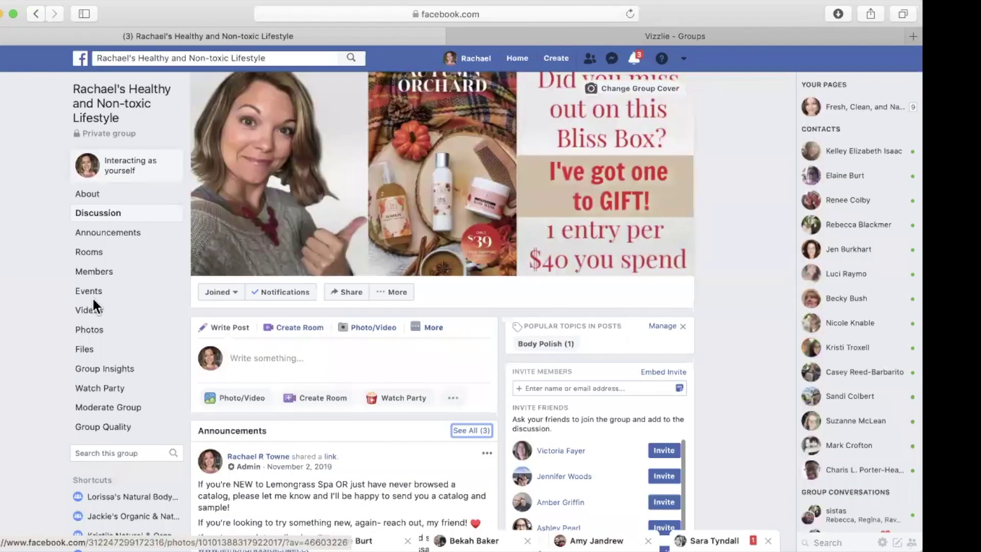
pyautogui.click(432, 327)
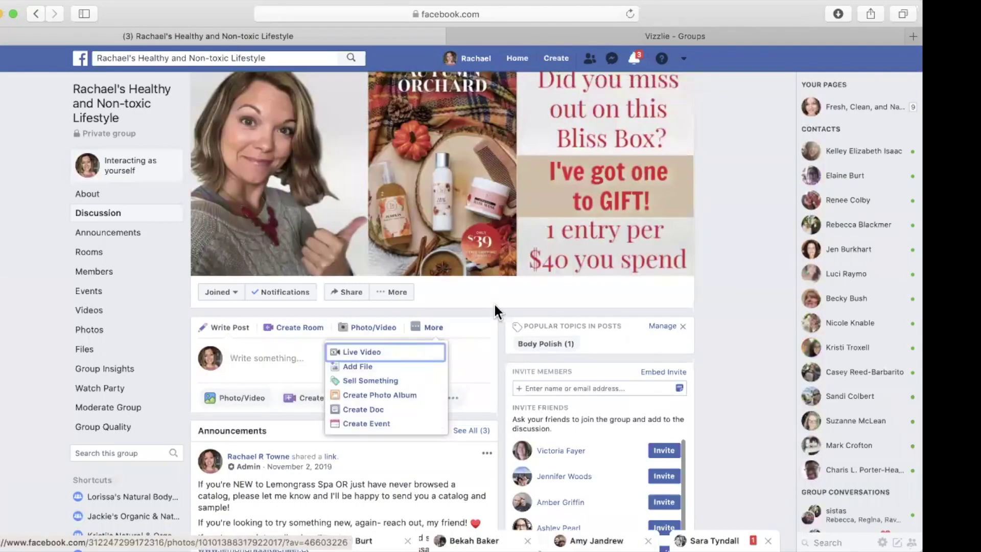
pyautogui.click(495, 311)
pyautogui.click(490, 327)
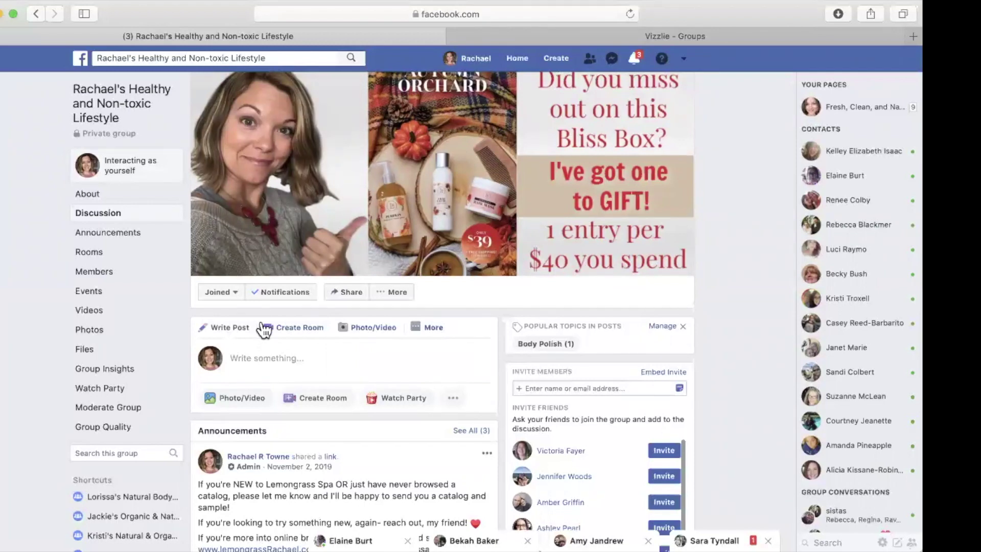
pyautogui.click(390, 297)
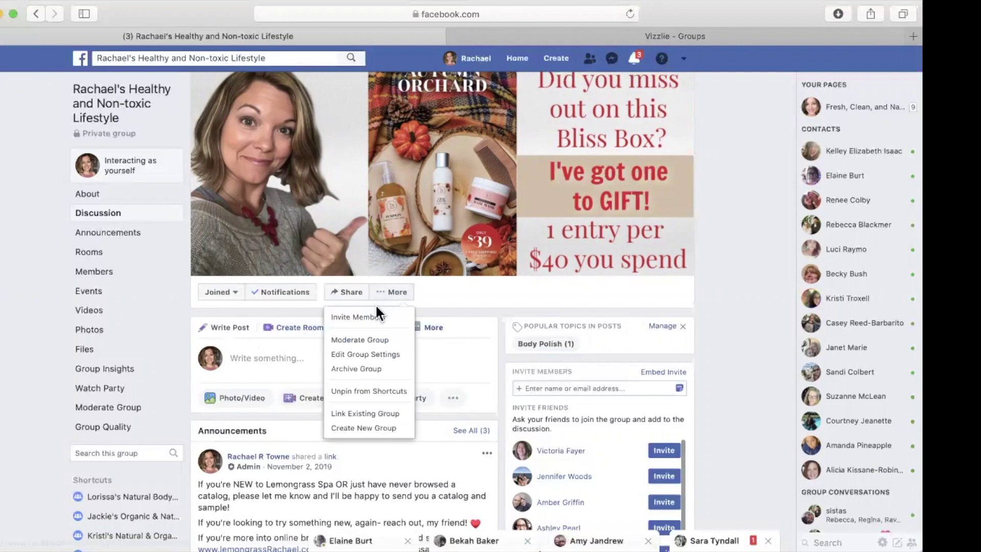
pyautogui.click(337, 357)
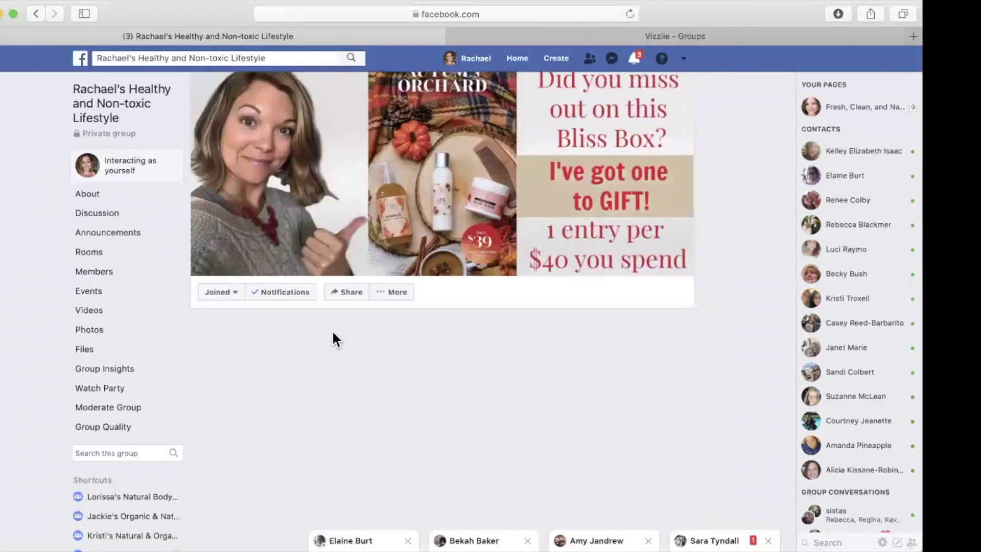
pyautogui.scroll(-4, 332, 337)
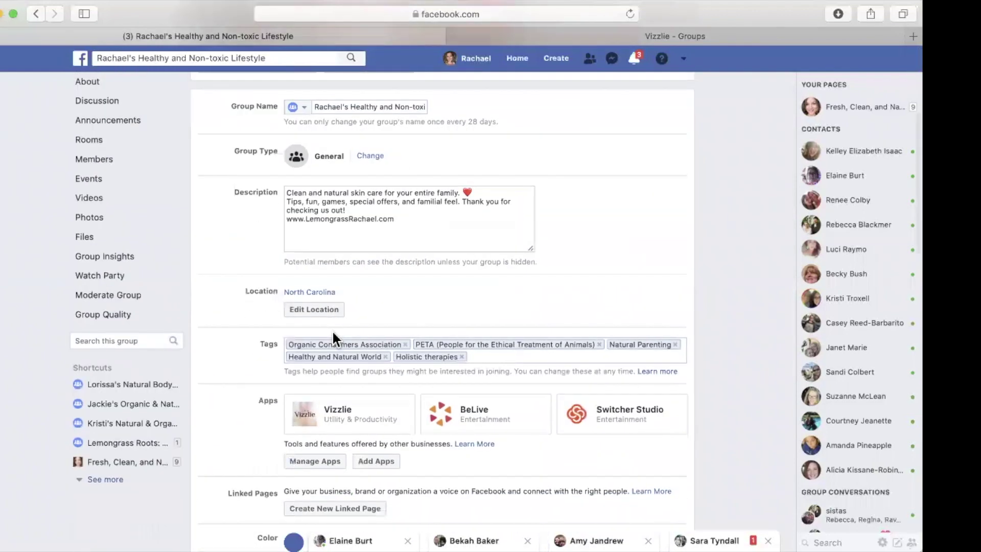
pyautogui.scroll(-3, 333, 338)
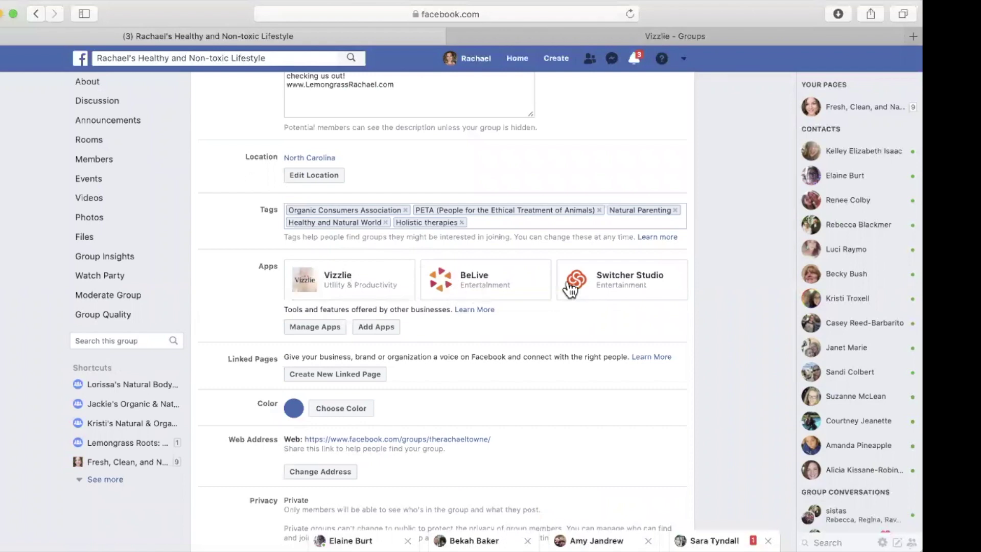
# Step: Search the apps available for the group for "vizzlie" and select the Vizzlie app
pyautogui.click(371, 328)
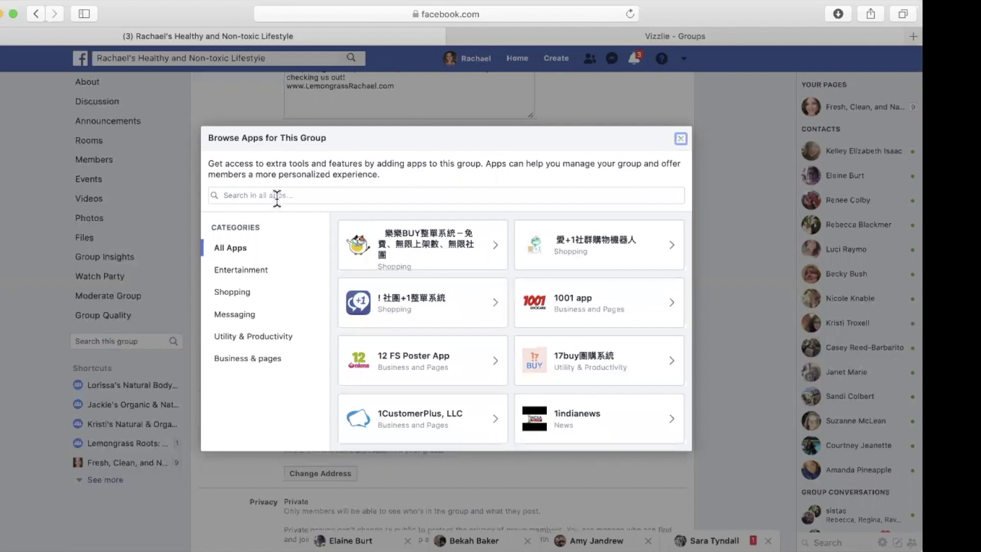
pyautogui.click(266, 196)
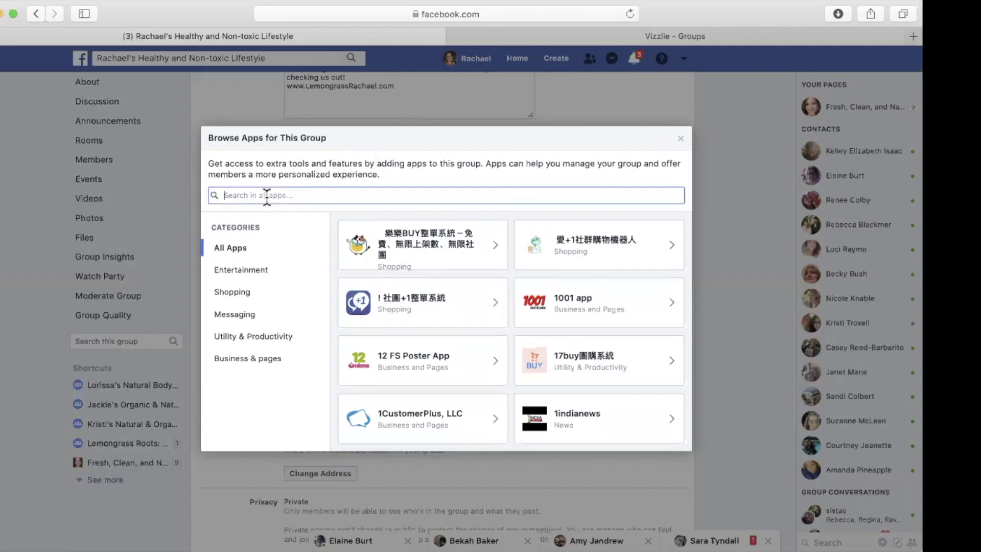
pyautogui.write('vizzlie')
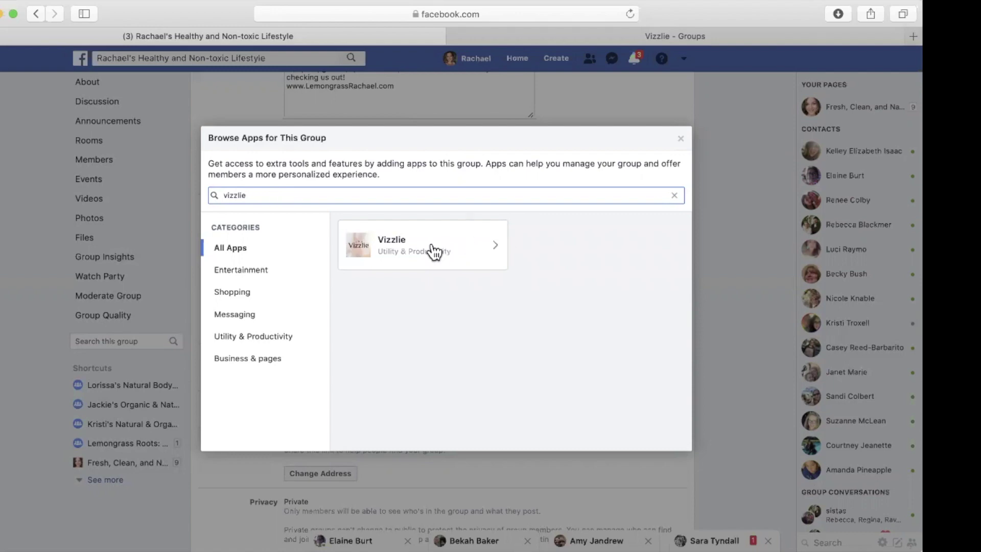
pyautogui.click(435, 251)
pyautogui.click(613, 348)
pyautogui.click(580, 259)
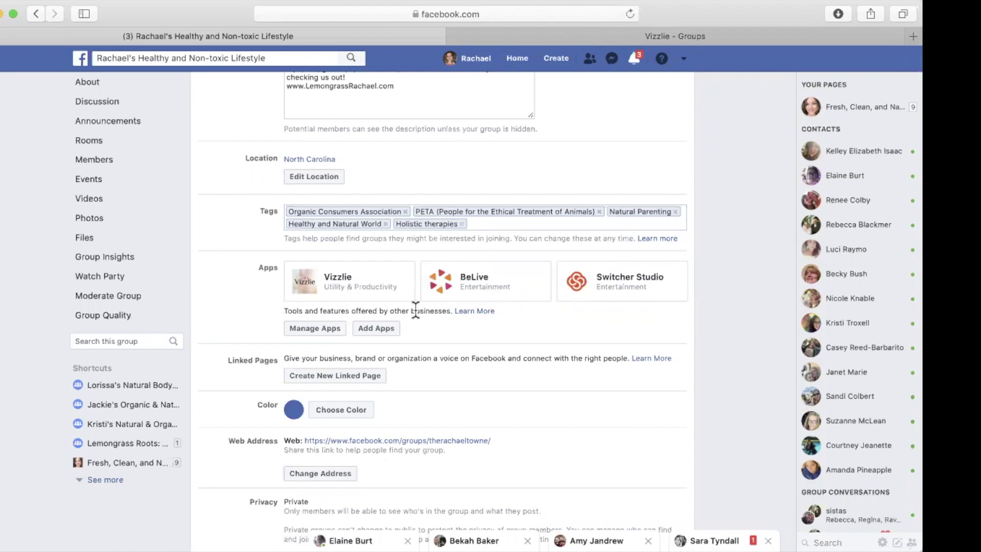
# Step: Save the Facebook group settings and switch back to the Vizzlie groups page
pyautogui.scroll(-1, 464, 318)
pyautogui.scroll(-15, 464, 327)
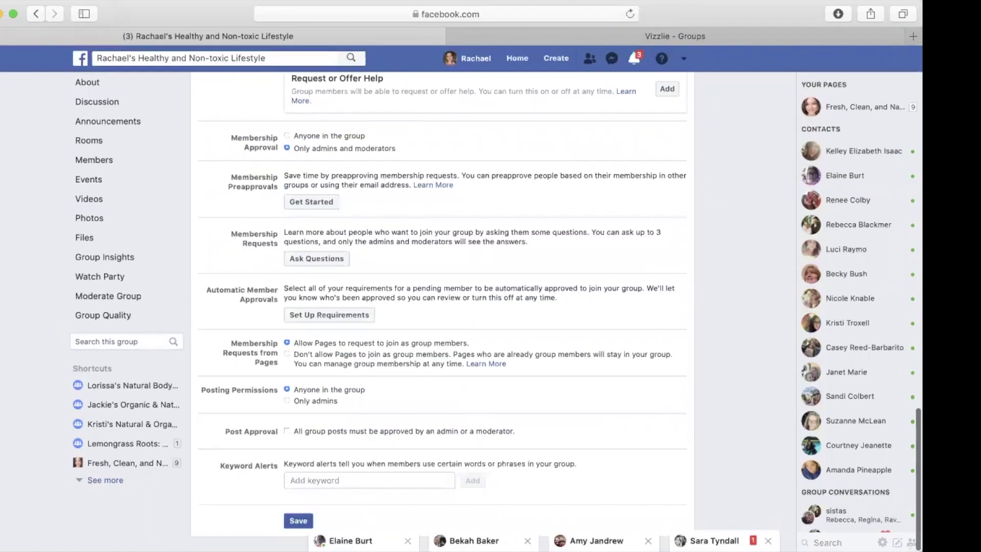
pyautogui.click(299, 520)
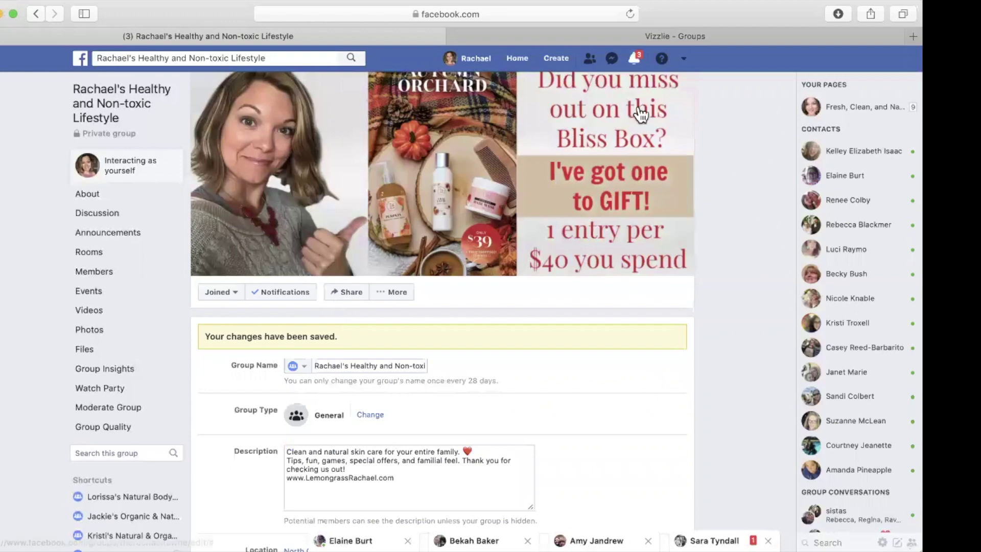
pyautogui.click(648, 38)
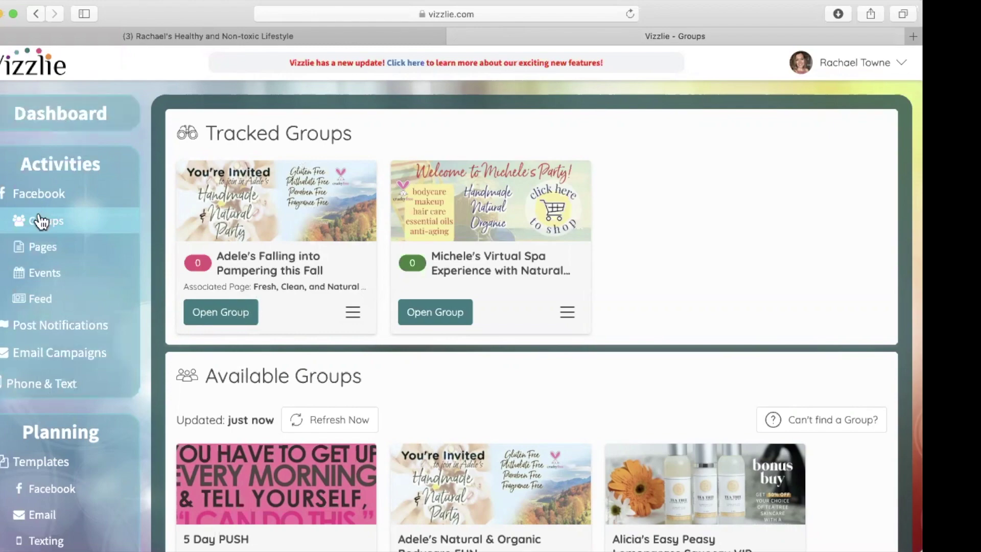
pyautogui.moveTo(43, 230)
pyautogui.click(311, 37)
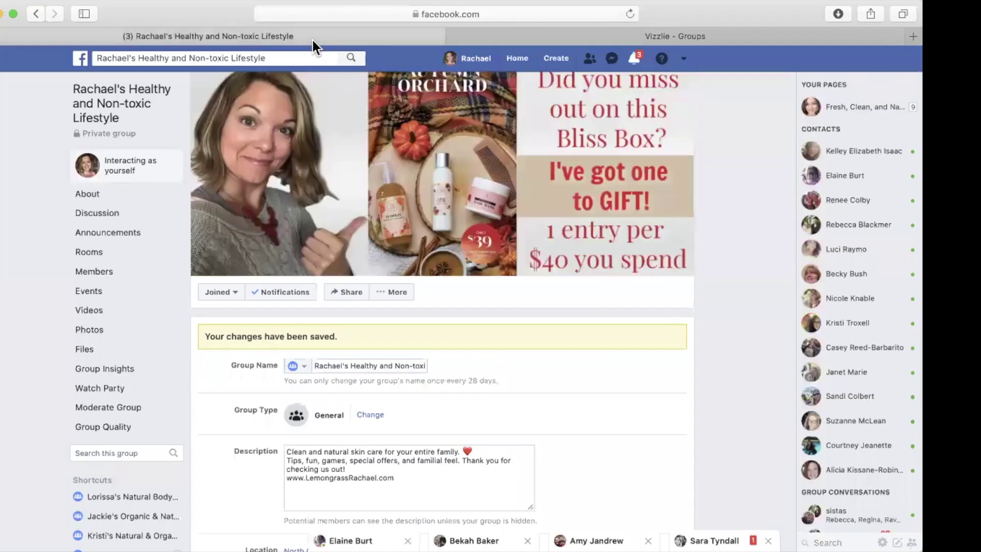
pyautogui.click(621, 41)
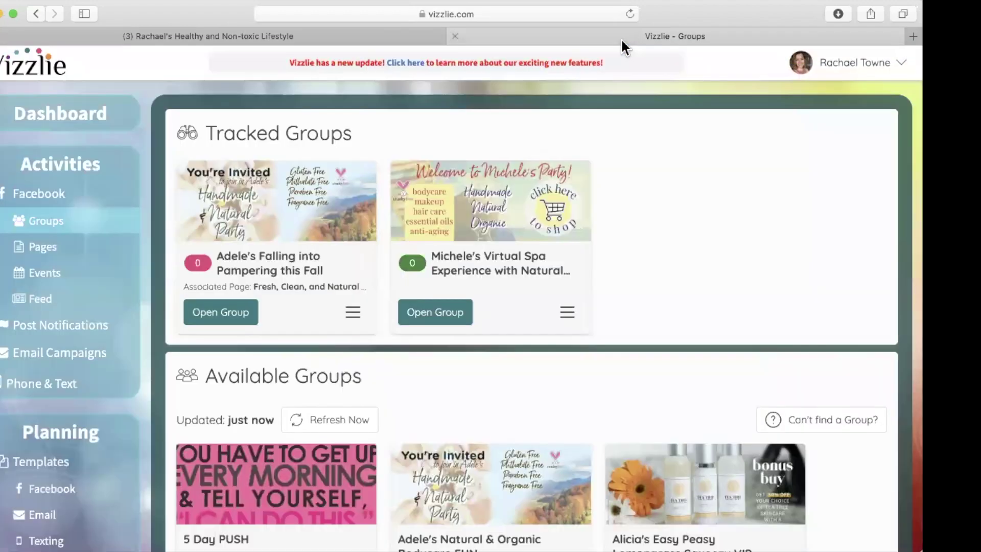
# Step: Find the Healthy and Non-toxic Lifestyle group among the available groups and start tracking it
pyautogui.scroll(-5, 492, 363)
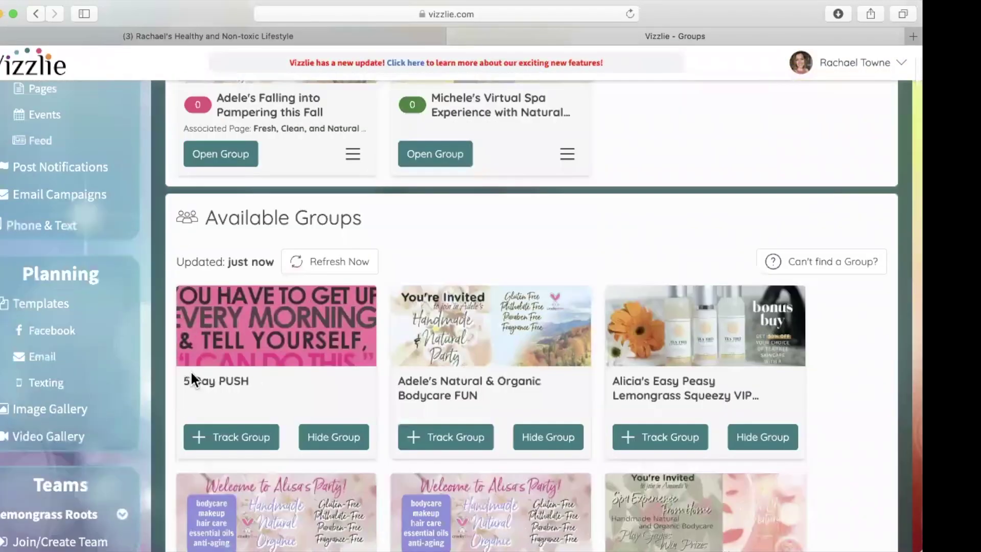
pyautogui.scroll(-20, 378, 382)
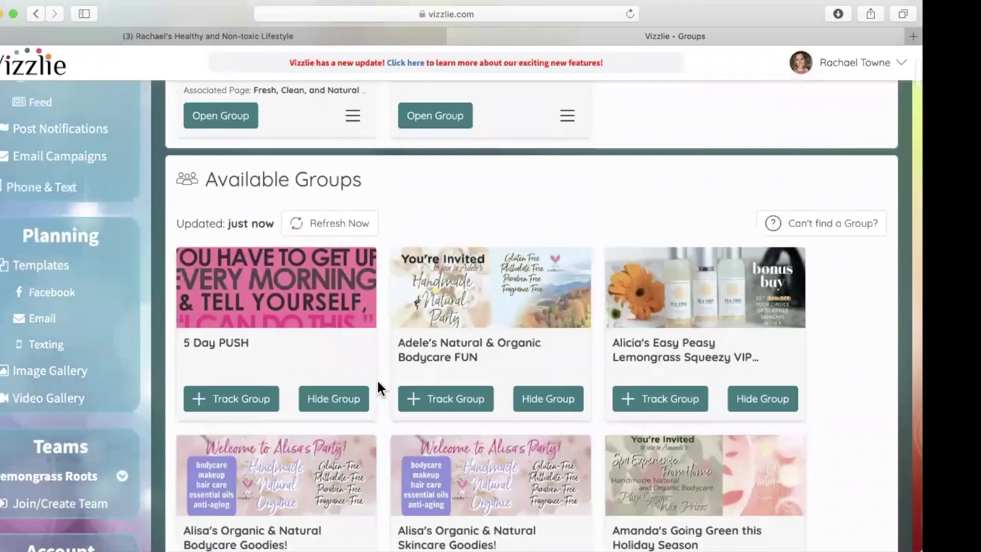
pyautogui.scroll(-20, 377, 390)
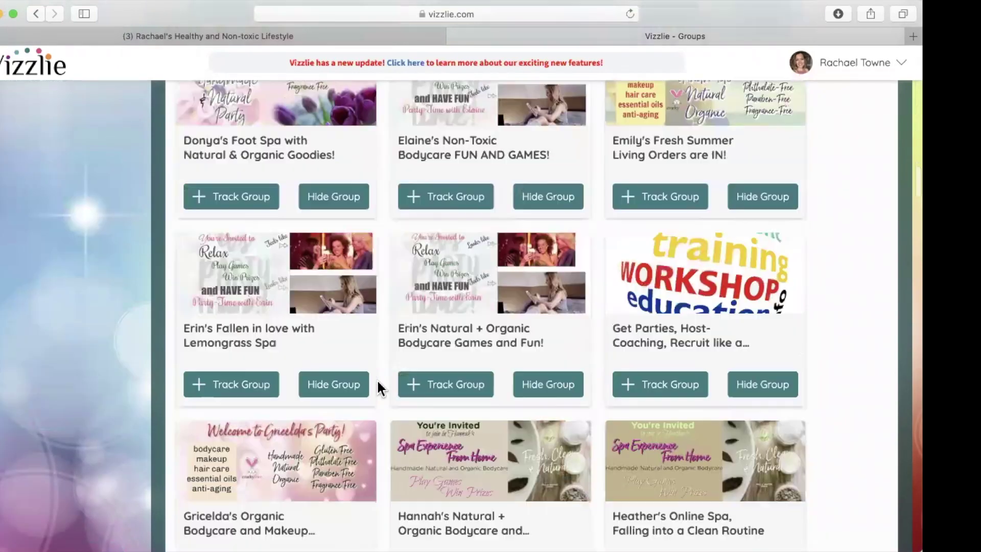
pyautogui.scroll(-20, 378, 384)
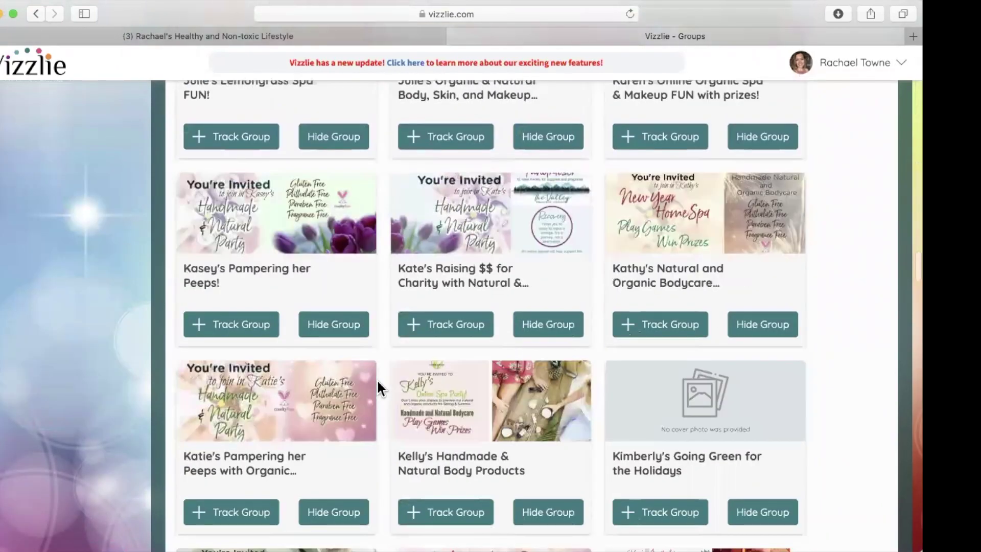
pyautogui.scroll(-20, 378, 389)
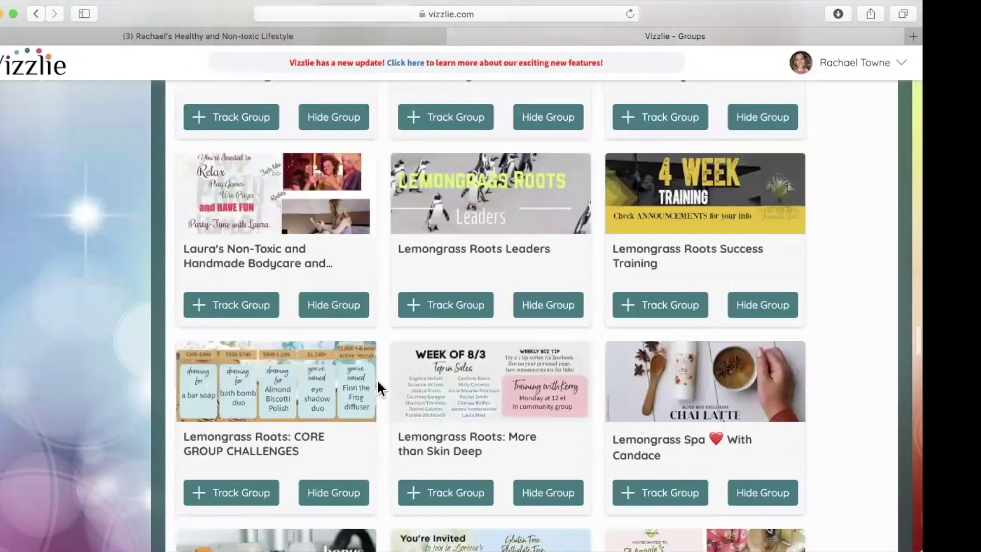
pyautogui.scroll(-20, 379, 389)
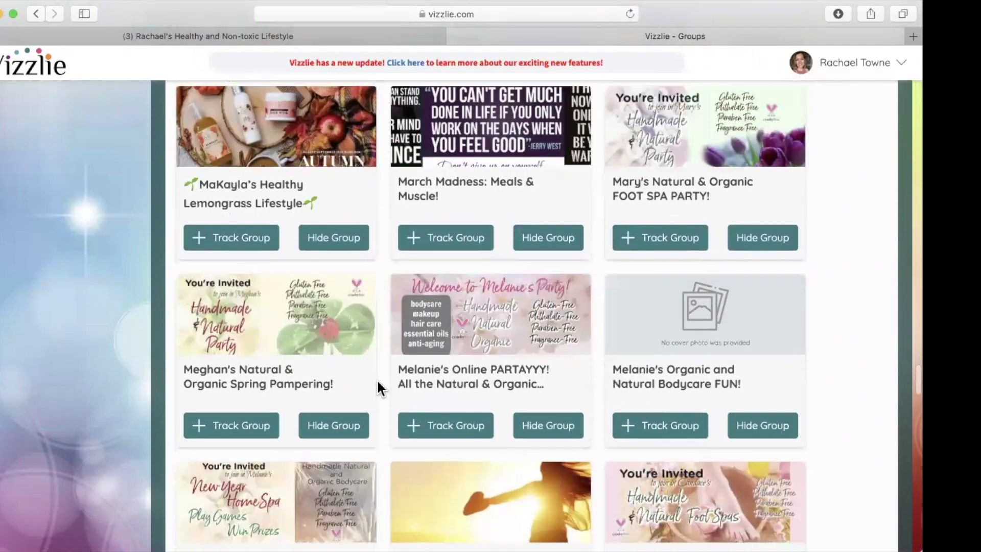
pyautogui.scroll(-3, 379, 389)
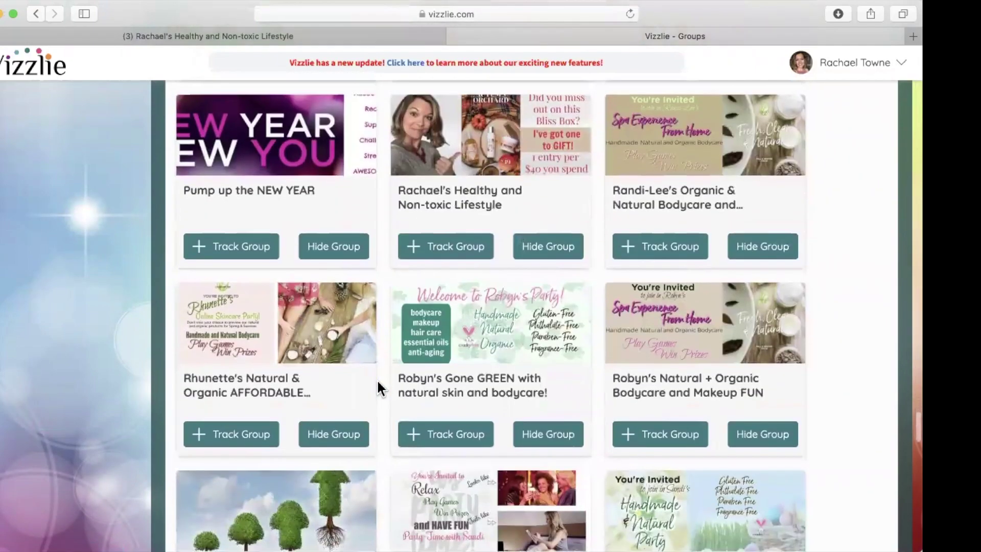
pyautogui.click(452, 248)
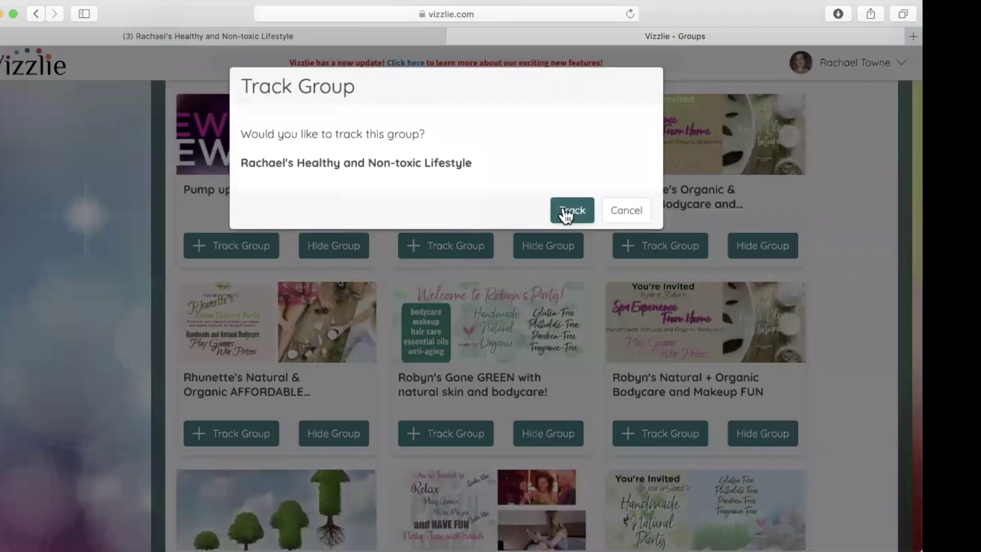
pyautogui.click(566, 213)
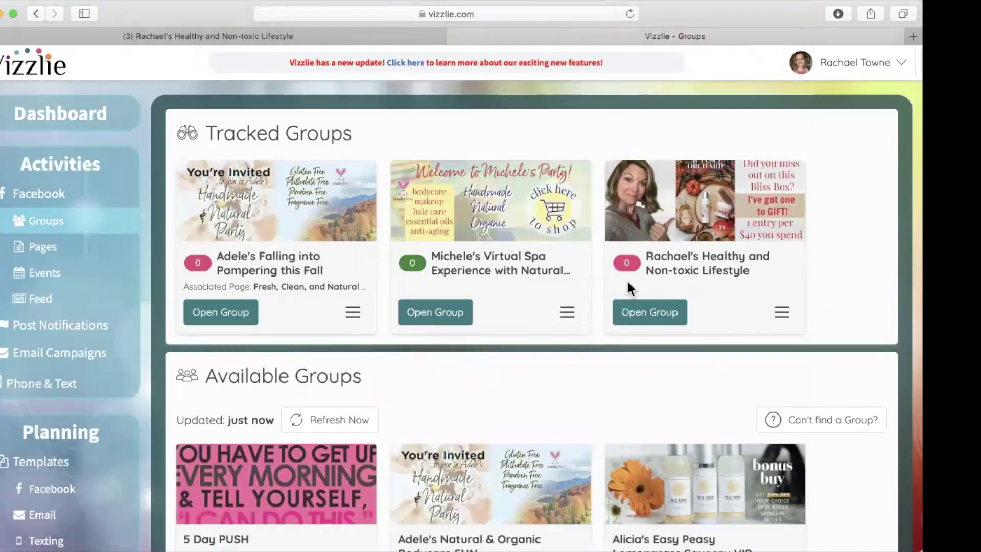
# Step: Open the newly tracked Healthy and Non-toxic Lifestyle group and go to its Scheduled Posts section
pyautogui.click(646, 312)
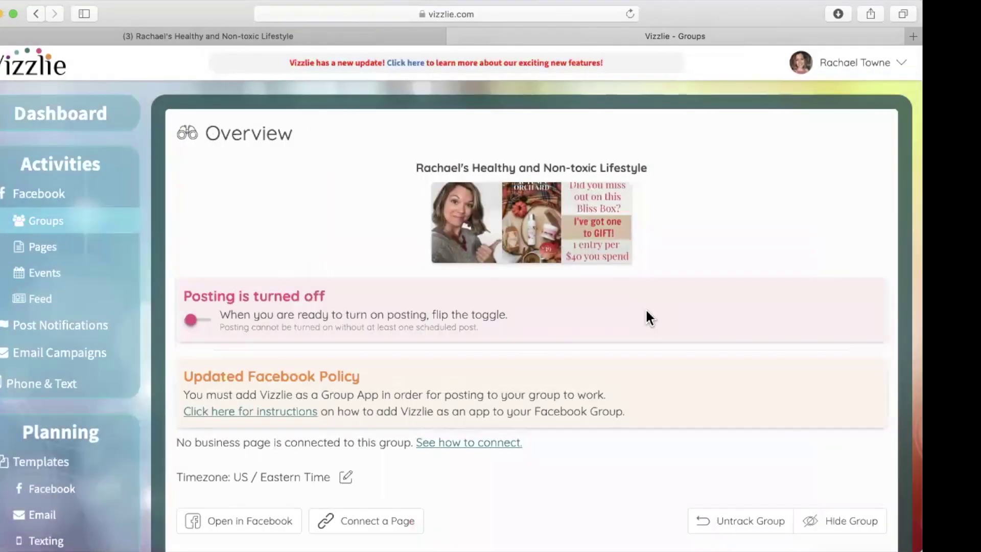
pyautogui.scroll(-5, 404, 406)
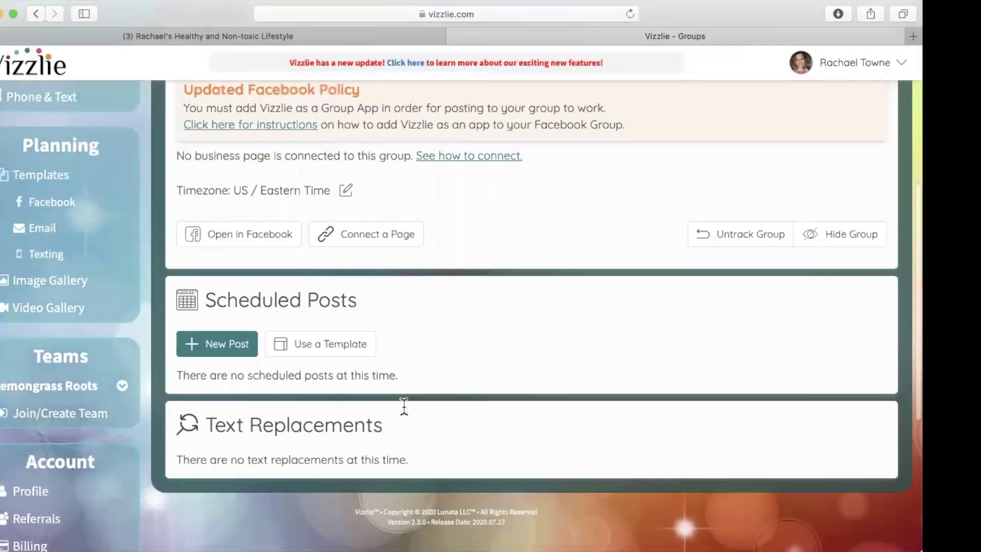
# Step: Create a scheduled group post titled "welcome" with a short self-introduction as its text and no attachment
pyautogui.click(222, 351)
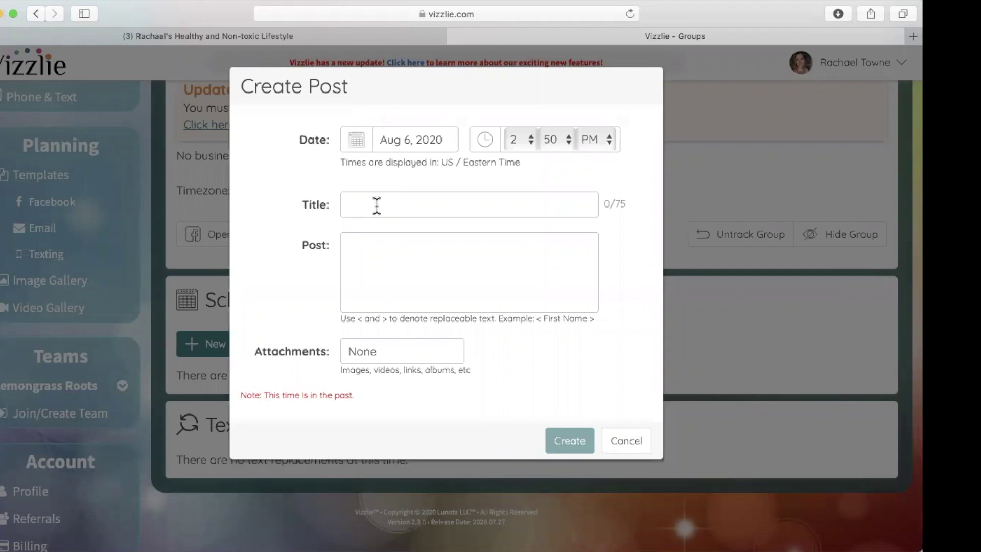
pyautogui.write('welcome')
pyautogui.click(397, 257)
pyautogui.write("Hi. I'm Rachael.")
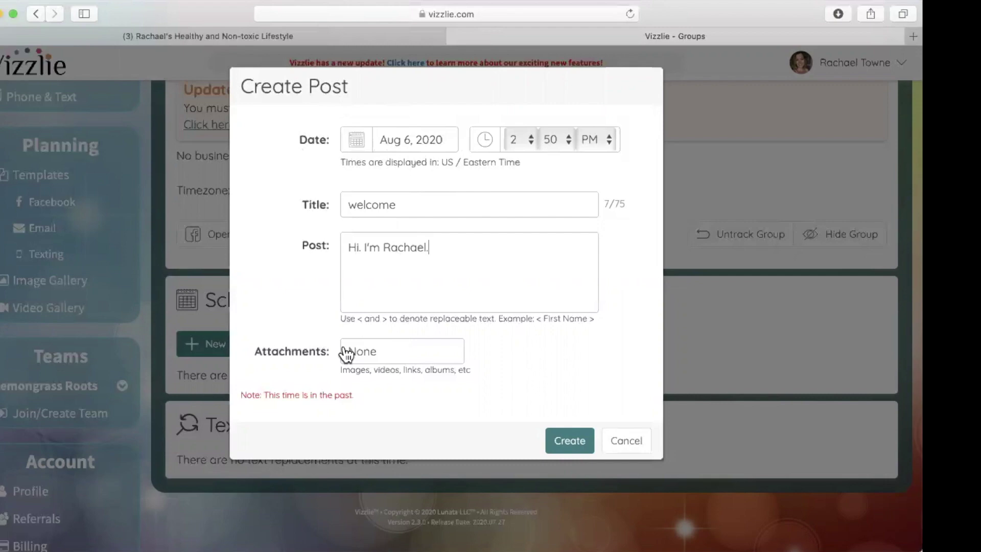
pyautogui.click(389, 361)
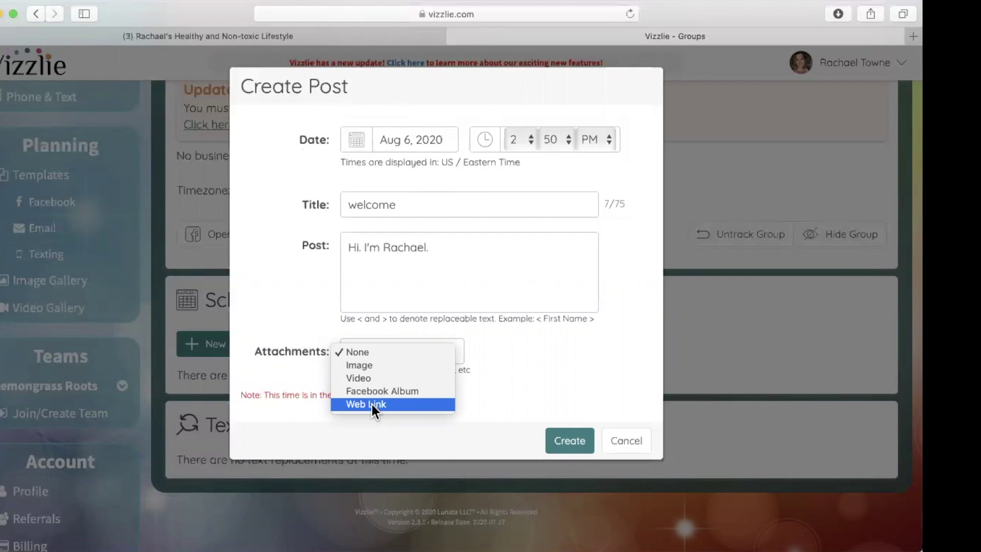
pyautogui.click(293, 373)
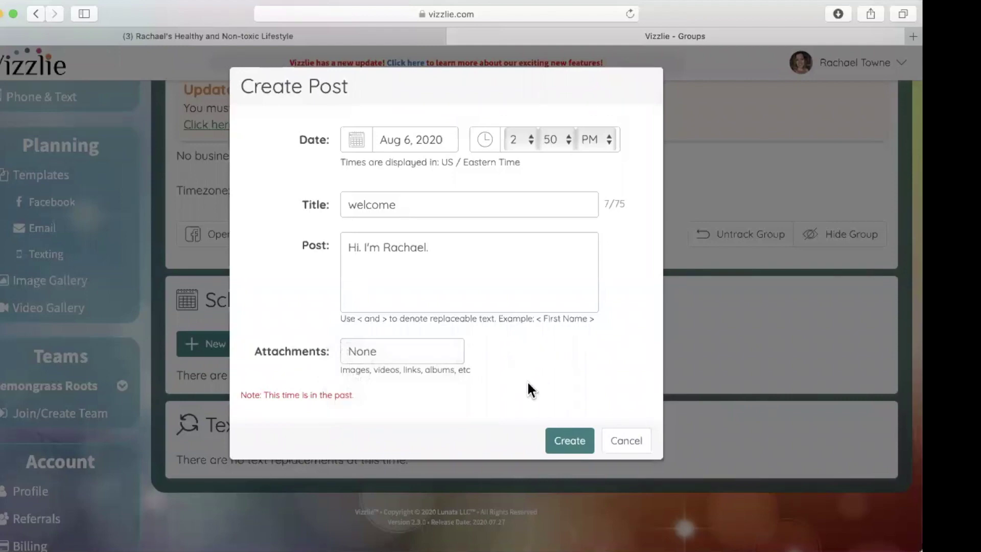
pyautogui.click(568, 442)
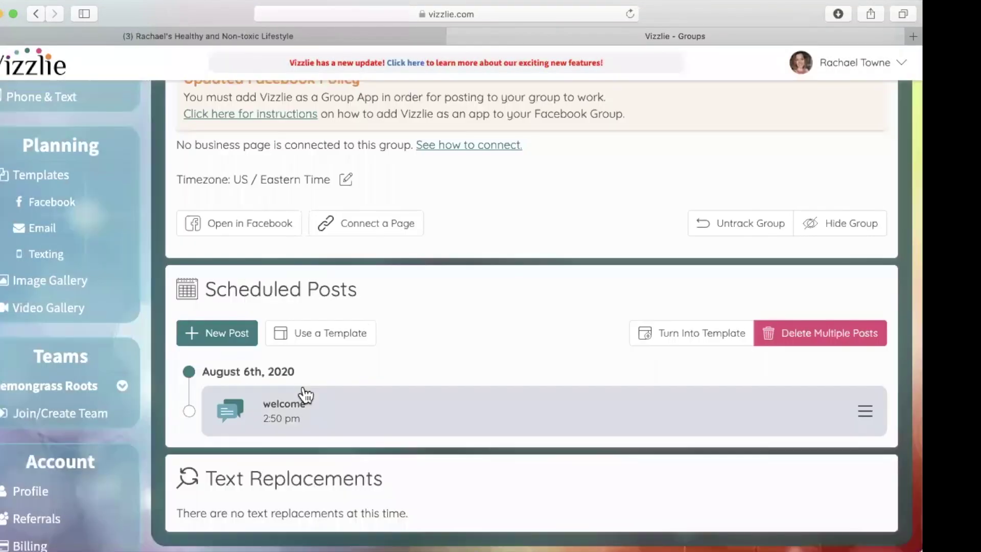
# Step: Start another scheduled post titled "awesome tips!" with the text "here they are."
pyautogui.scroll(-3, 302, 397)
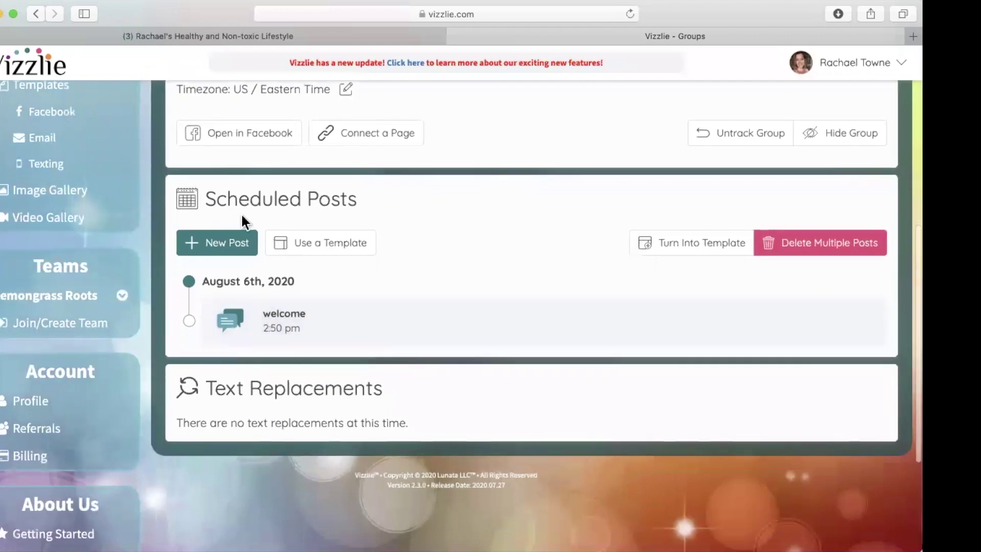
pyautogui.click(225, 252)
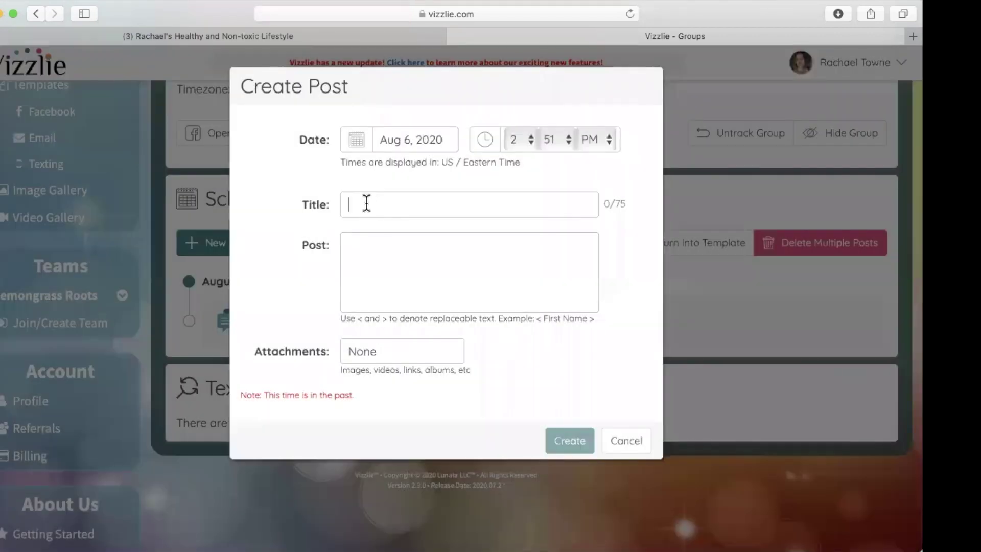
pyautogui.click(367, 202)
pyautogui.write('aweso')
pyautogui.press('BackSpace')
pyautogui.press('BackSpace')
pyautogui.press('BackSpace')
pyautogui.write('eso')
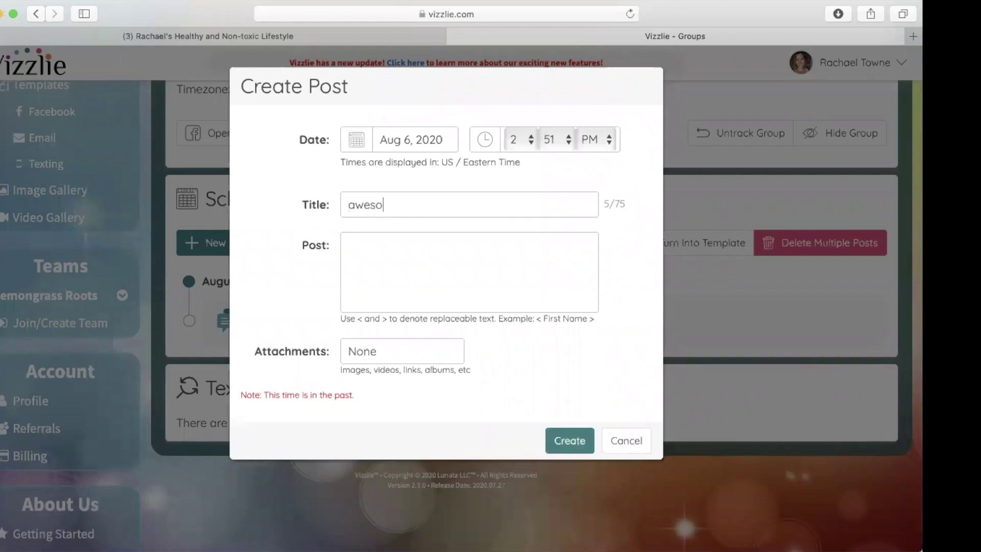
pyautogui.write('me tips!here they are.')
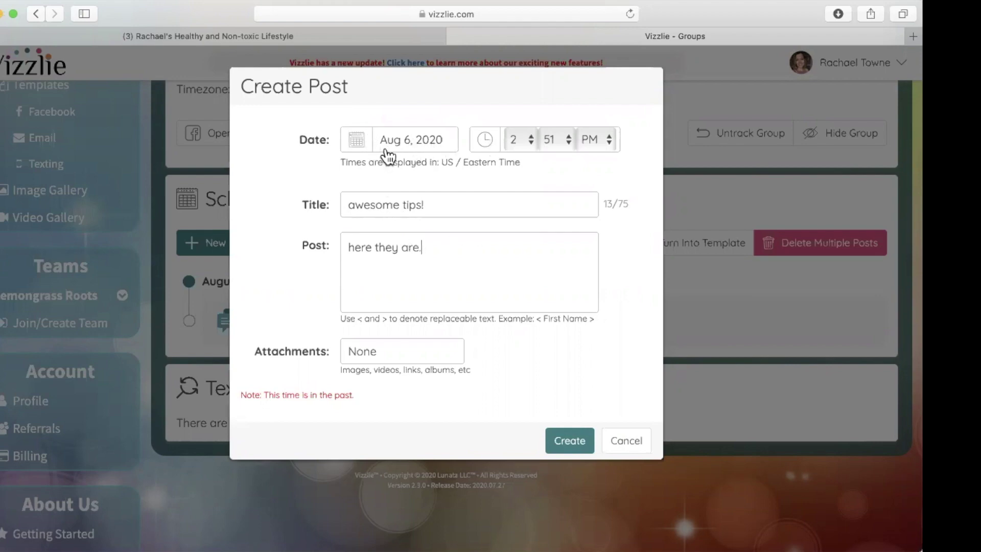
# Step: Set the "awesome tips!" post's time to 8:00 PM and leave its attachments at None
pyautogui.click(522, 140)
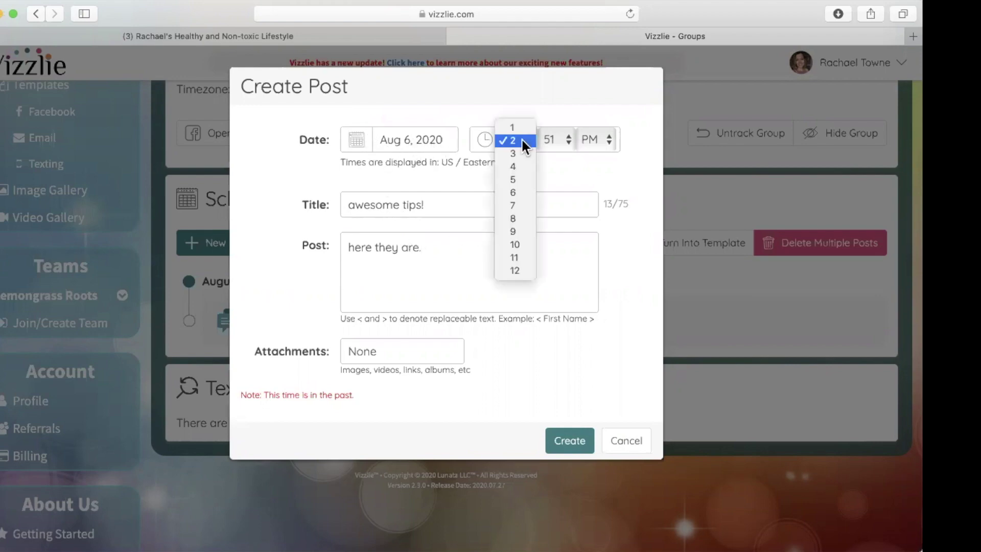
pyautogui.click(515, 219)
pyautogui.click(552, 141)
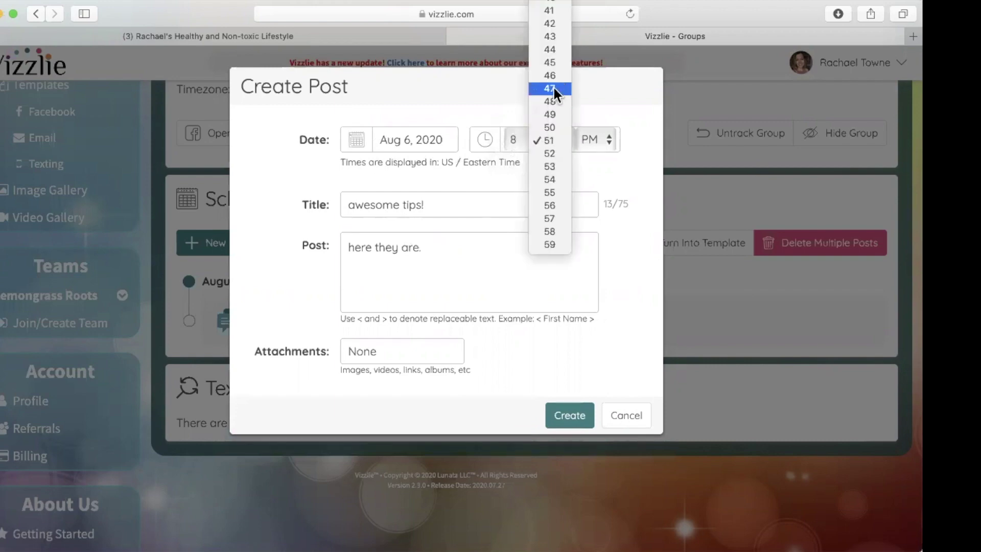
pyautogui.scroll(10, 553, 84)
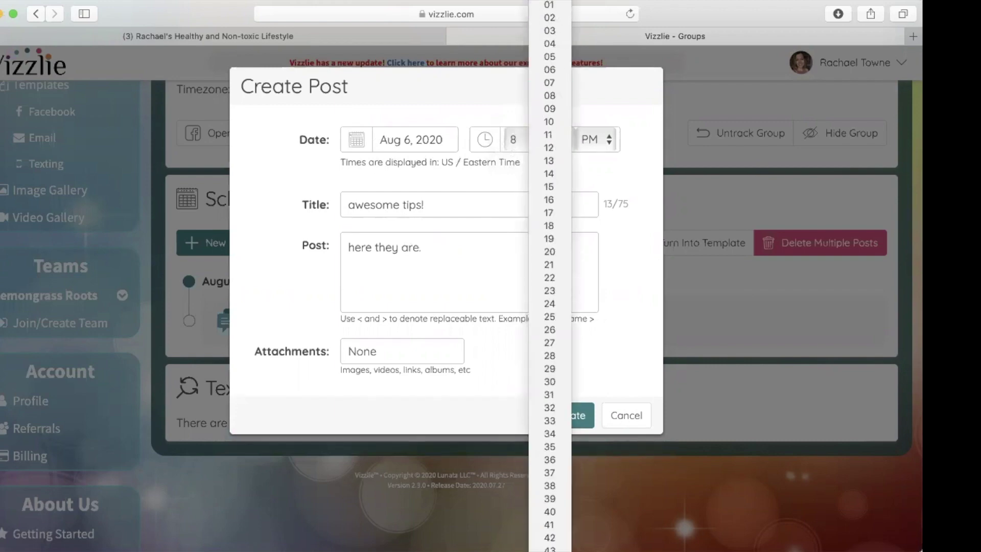
pyautogui.click(550, 6)
pyautogui.click(376, 352)
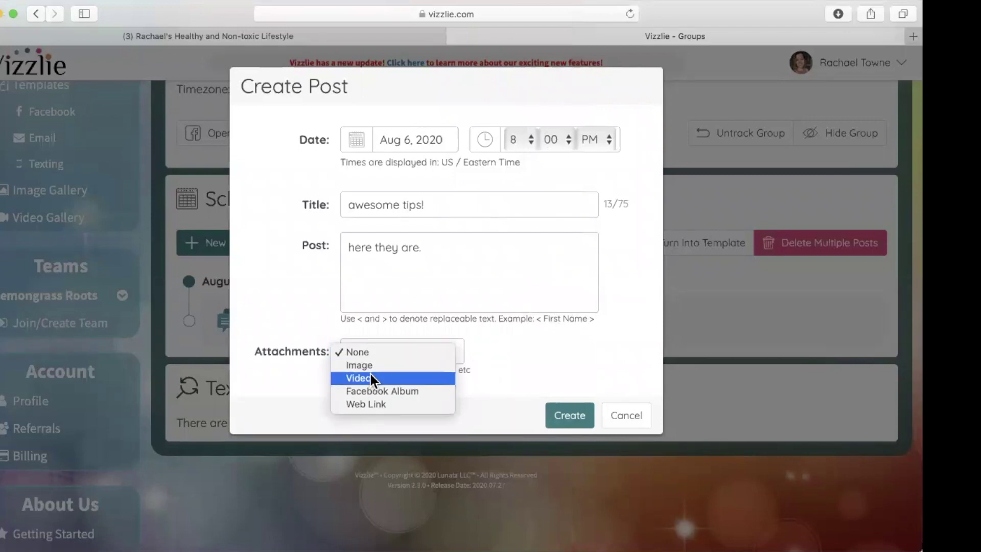
pyautogui.click(334, 308)
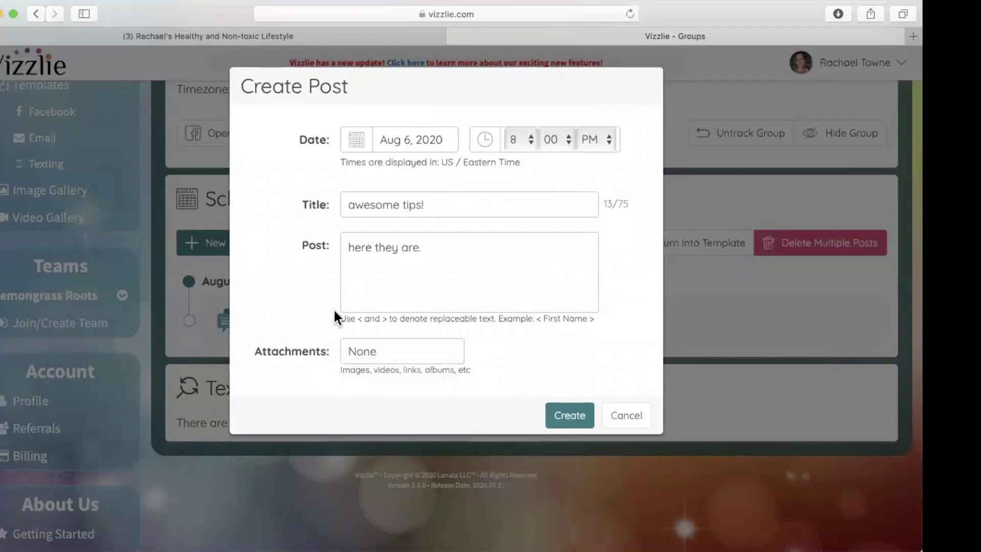
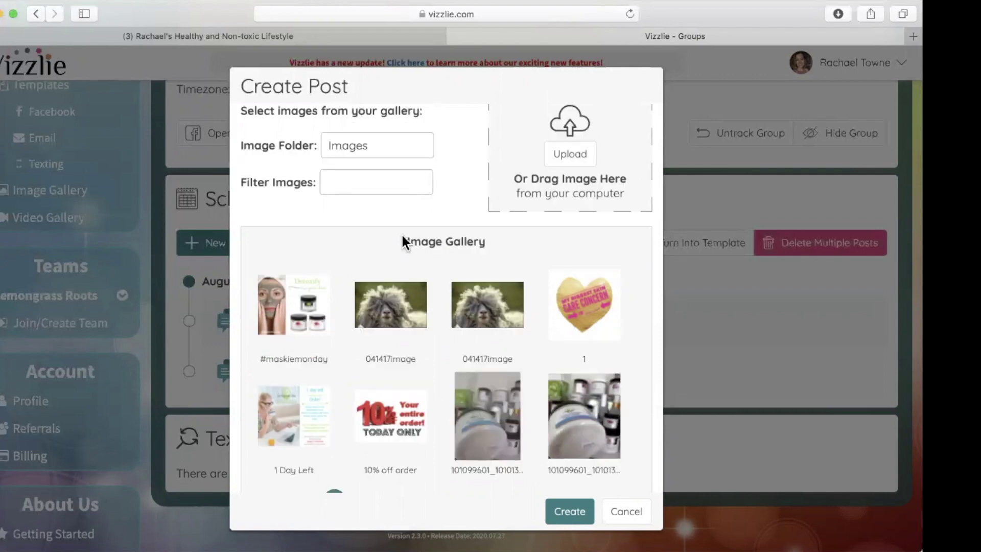
# Step: Create the "healthy stuff" post with its image, scheduled for August 7th, 2020 at 6:52 am
pyautogui.click(570, 510)
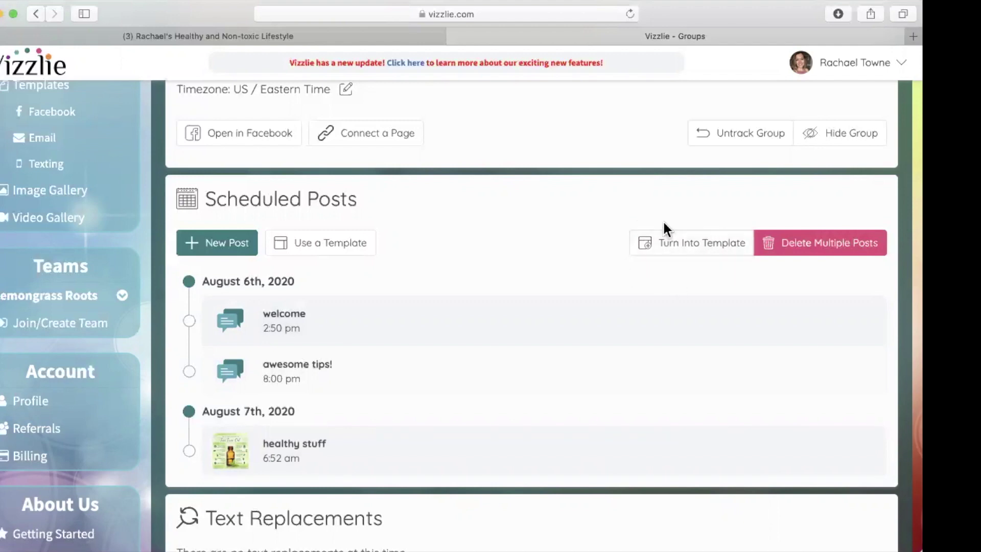
pyautogui.click(679, 245)
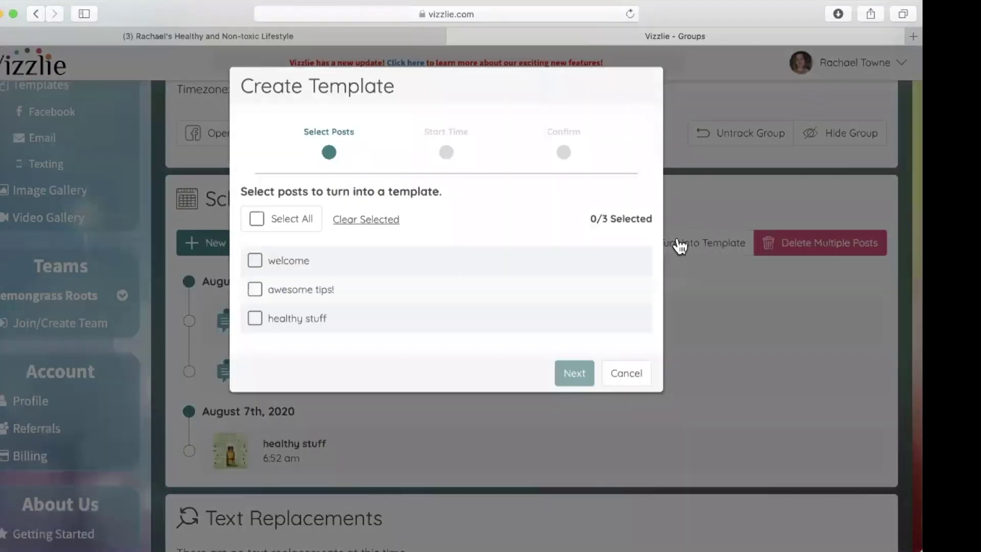
pyautogui.click(258, 220)
pyautogui.click(571, 376)
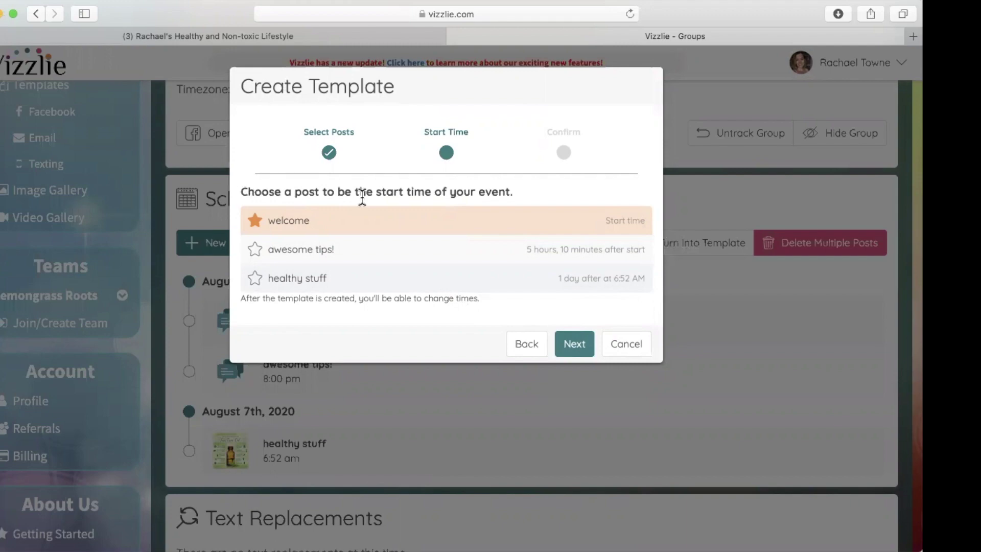
pyautogui.click(255, 278)
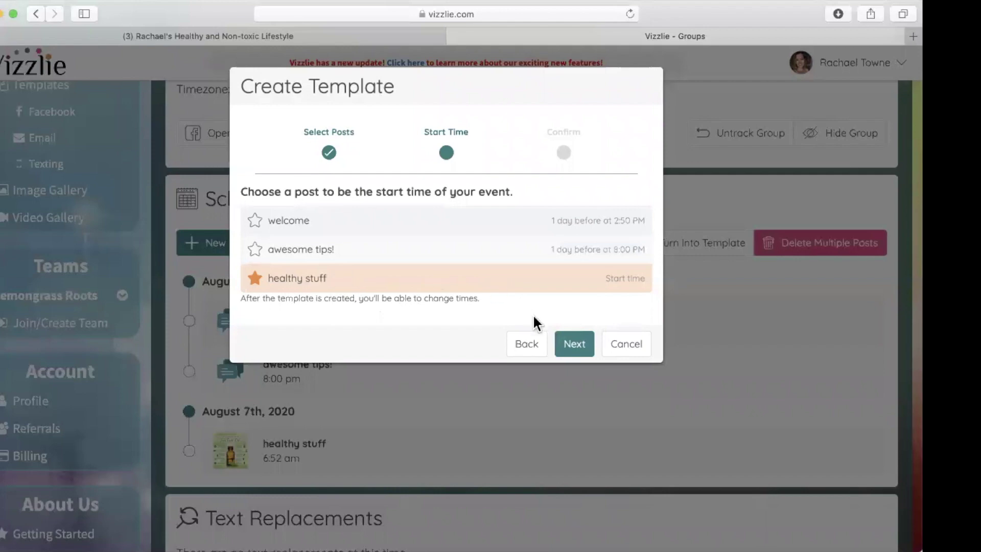
pyautogui.click(616, 353)
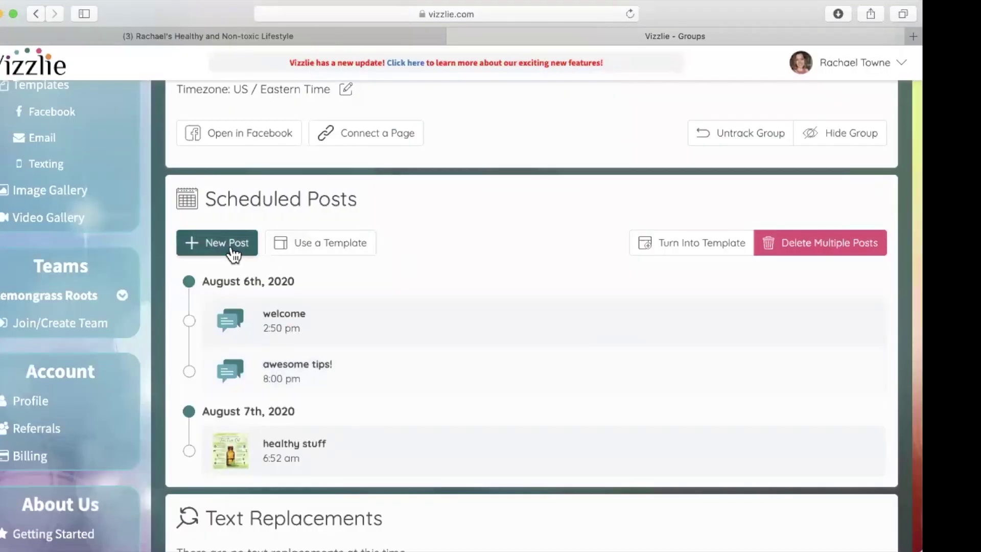
# Step: Start a new scheduled post with the title "party time" and leave its post text empty
pyautogui.click(231, 250)
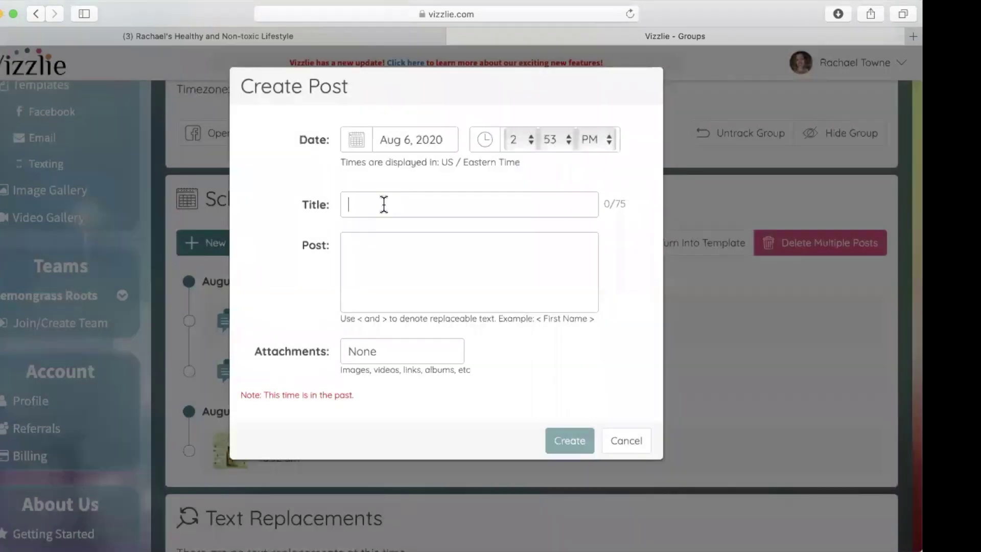
pyautogui.write('party time')
pyautogui.click(413, 253)
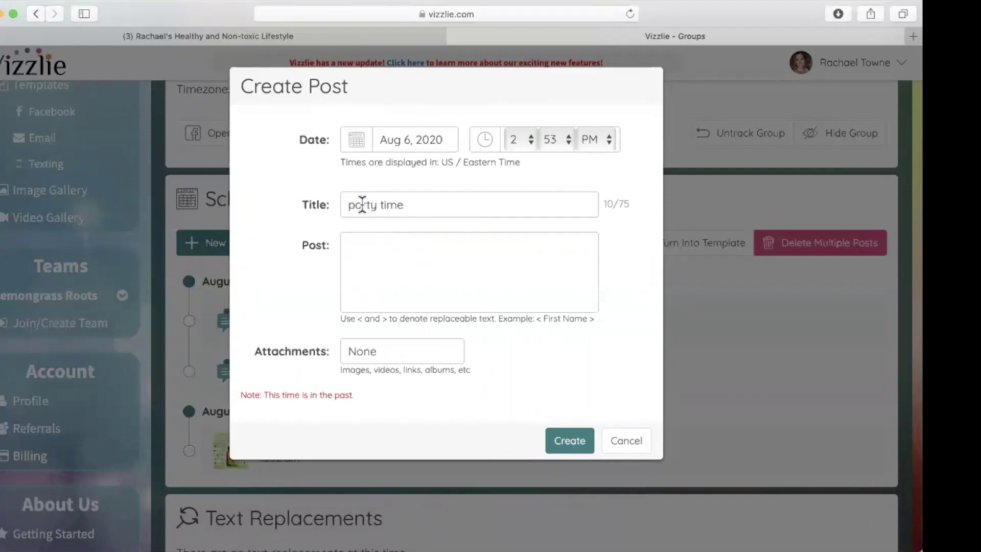
# Step: Schedule the "party time" post for Aug 12, 2020 at 8:00 PM
pyautogui.click(357, 142)
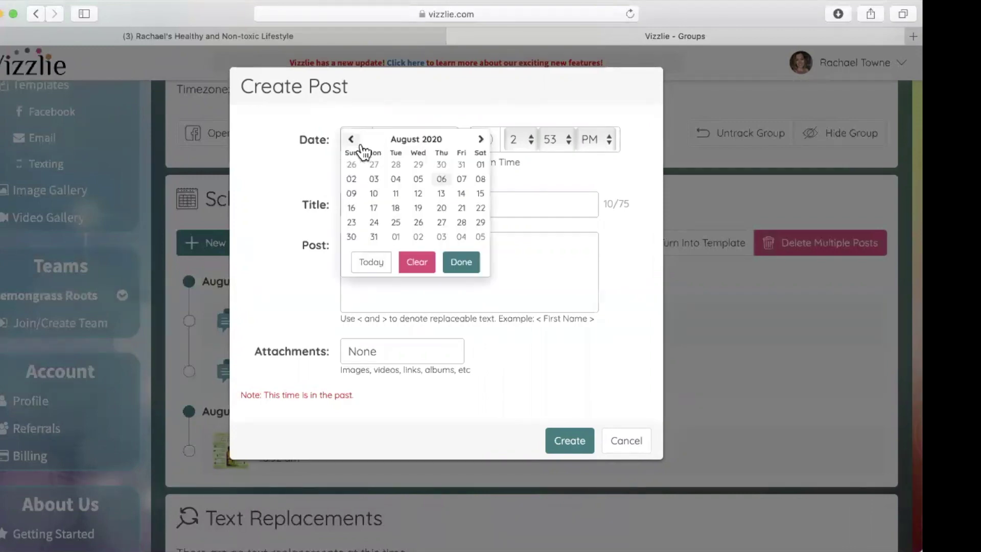
pyautogui.click(418, 193)
pyautogui.click(520, 140)
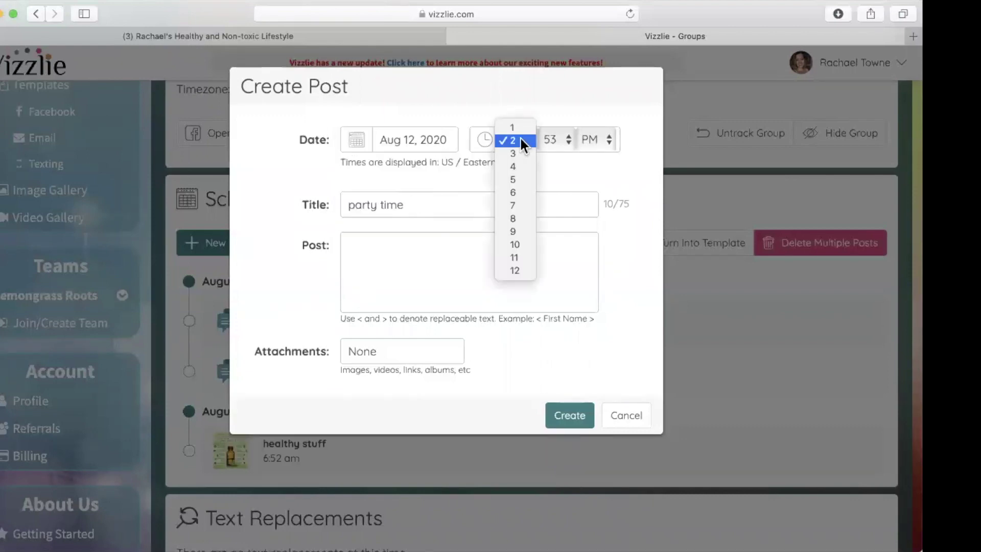
pyautogui.click(515, 218)
pyautogui.click(560, 142)
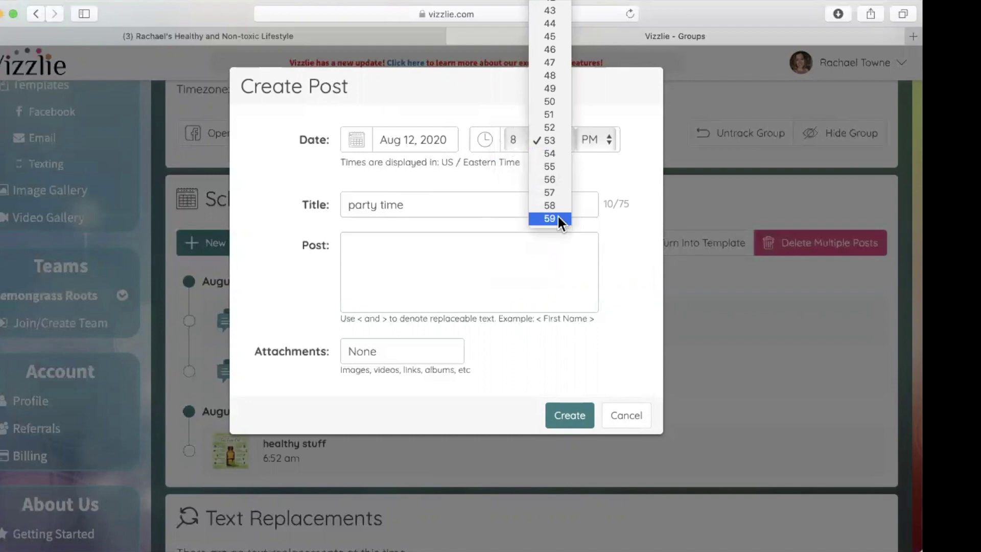
pyautogui.scroll(10, 558, 217)
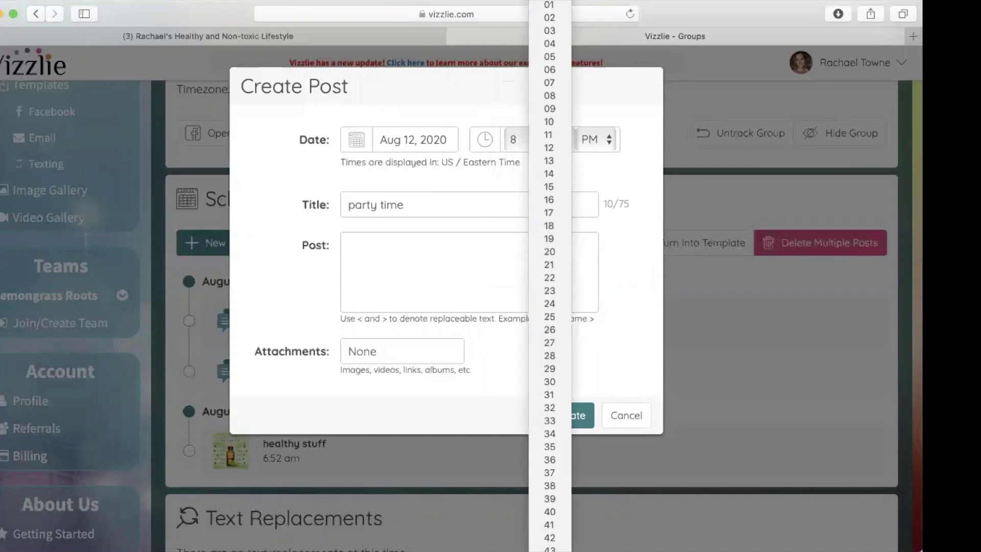
pyautogui.click(549, 5)
pyautogui.click(440, 199)
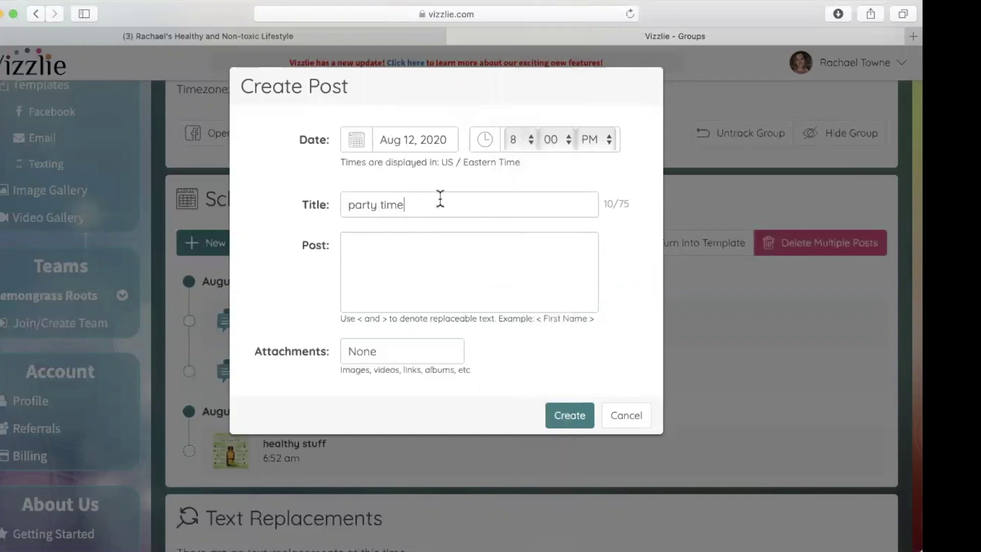
pyautogui.moveTo(441, 199); pyautogui.dragTo(342, 202)
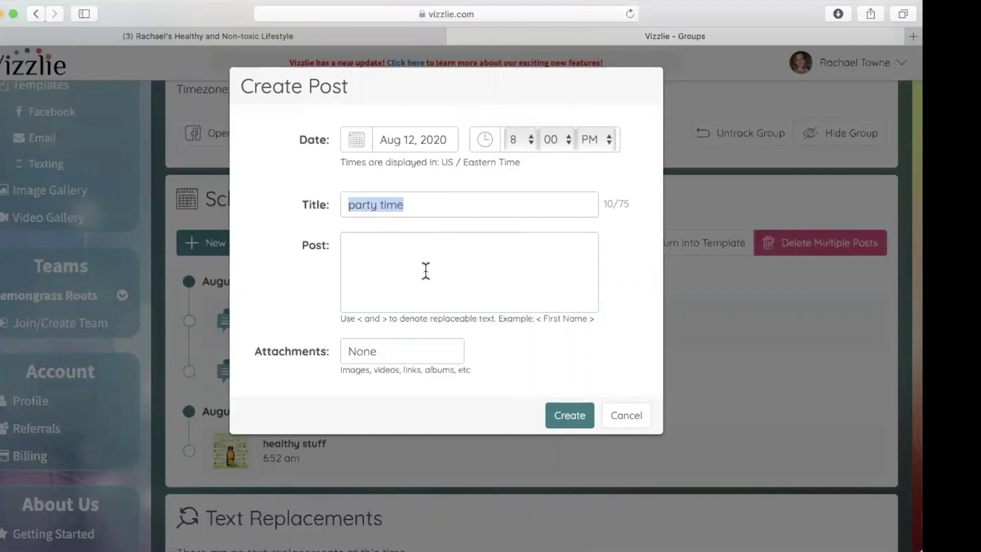
# Step: Attach the balloon image, found by filtering the image gallery for "welcome", and create the "party time" post
pyautogui.click(389, 350)
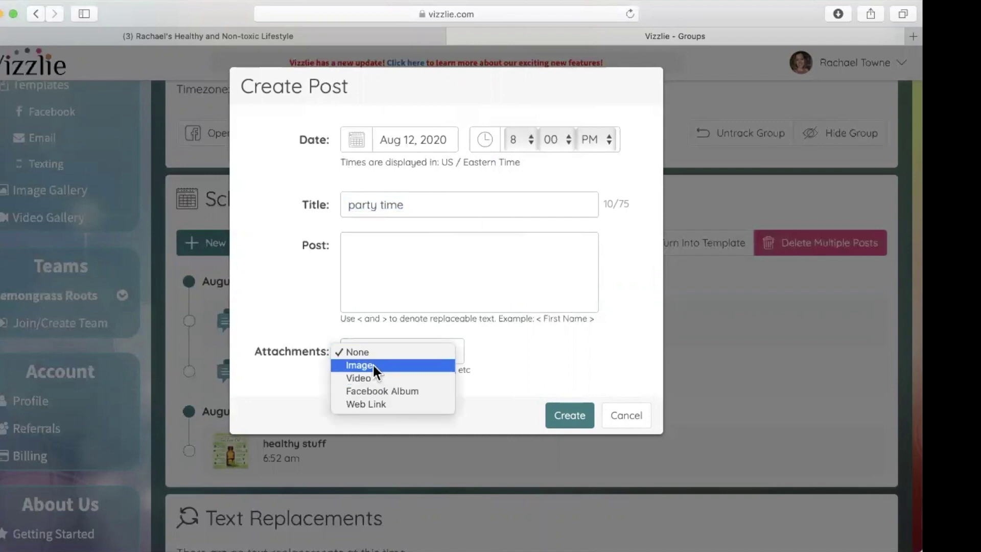
pyautogui.click(372, 365)
pyautogui.scroll(-3, 336, 439)
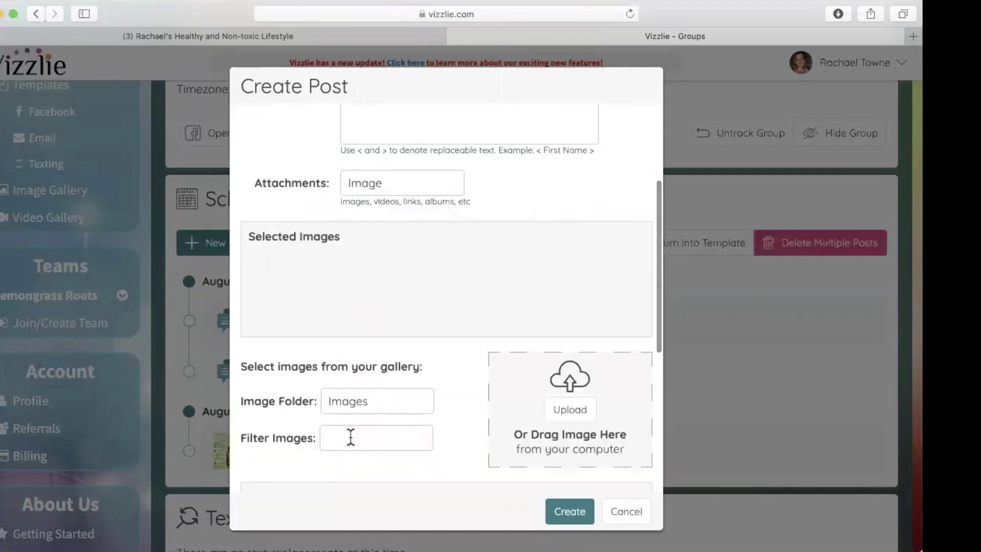
pyautogui.click(350, 437)
pyautogui.write('welcome')
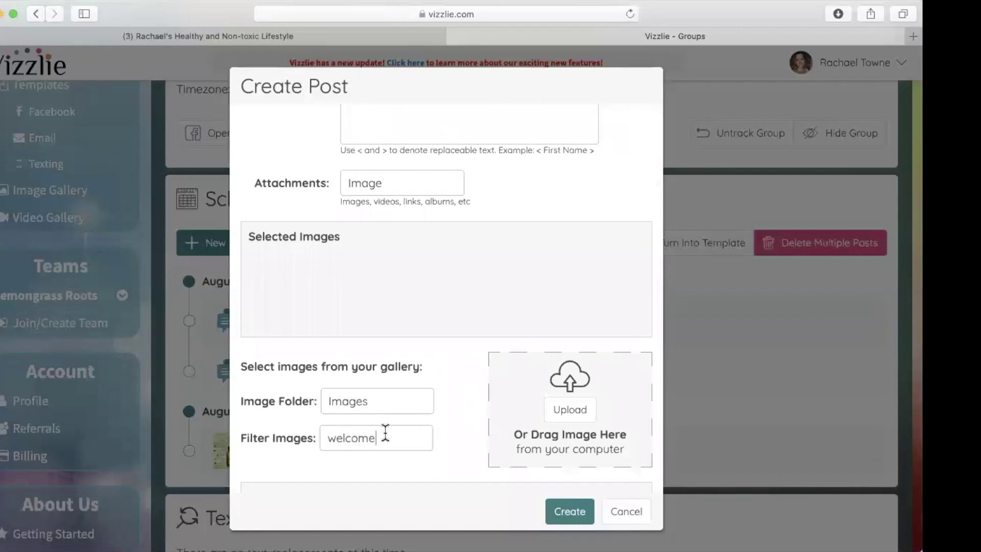
pyautogui.scroll(-4, 385, 432)
pyautogui.click(294, 379)
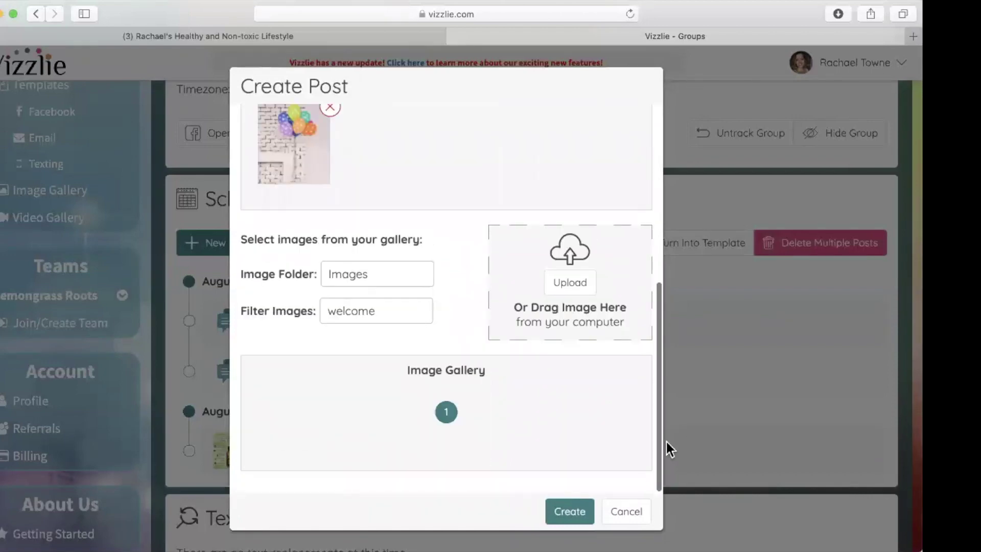
pyautogui.click(569, 512)
pyautogui.scroll(-5, 337, 439)
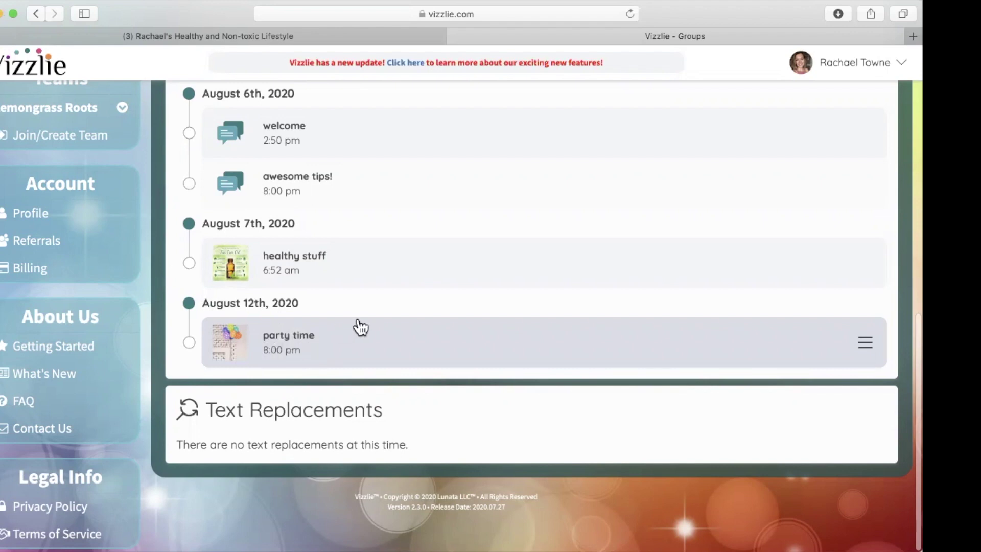
# Step: Start a template from all four scheduled posts, using the "party time" post as the start time of the event
pyautogui.scroll(3, 358, 326)
pyautogui.click(670, 230)
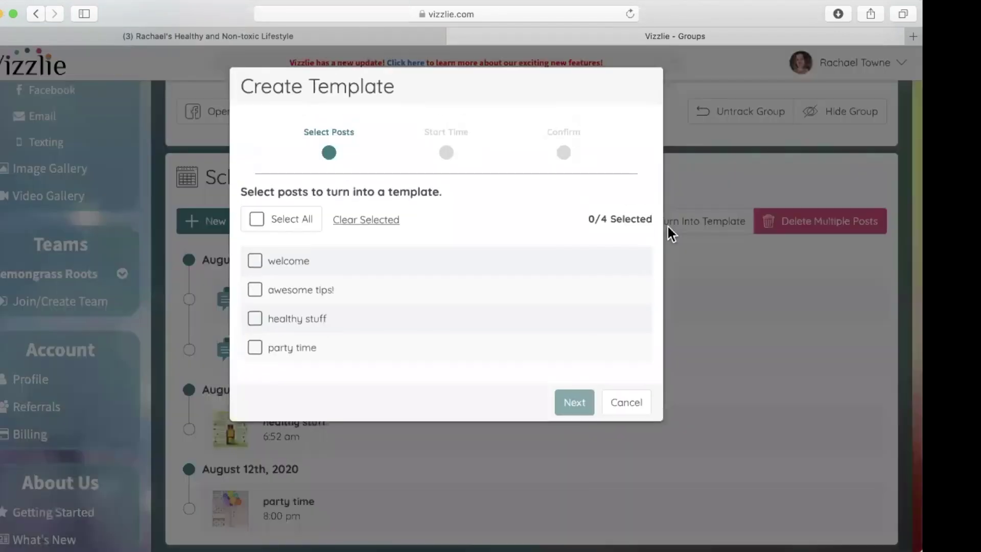
pyautogui.click(255, 220)
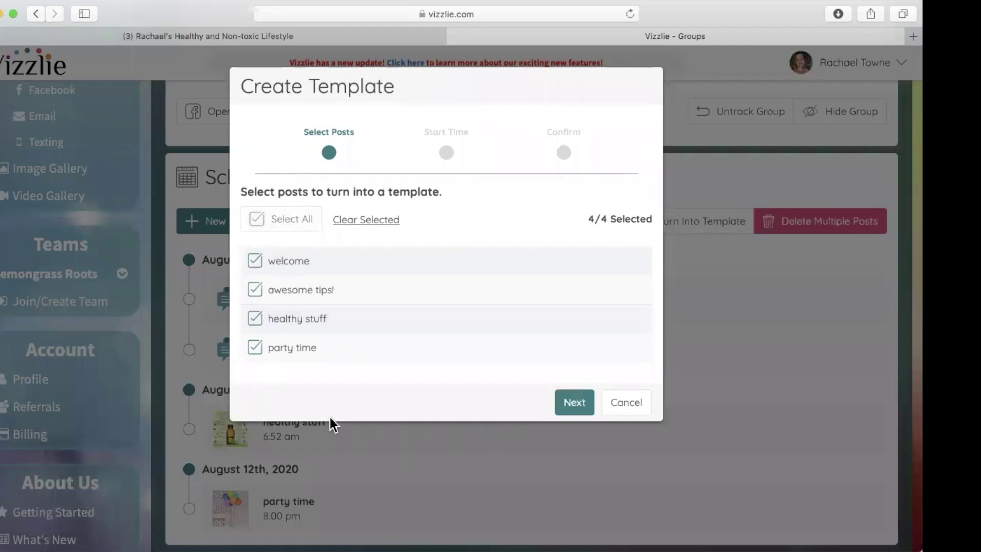
pyautogui.click(578, 402)
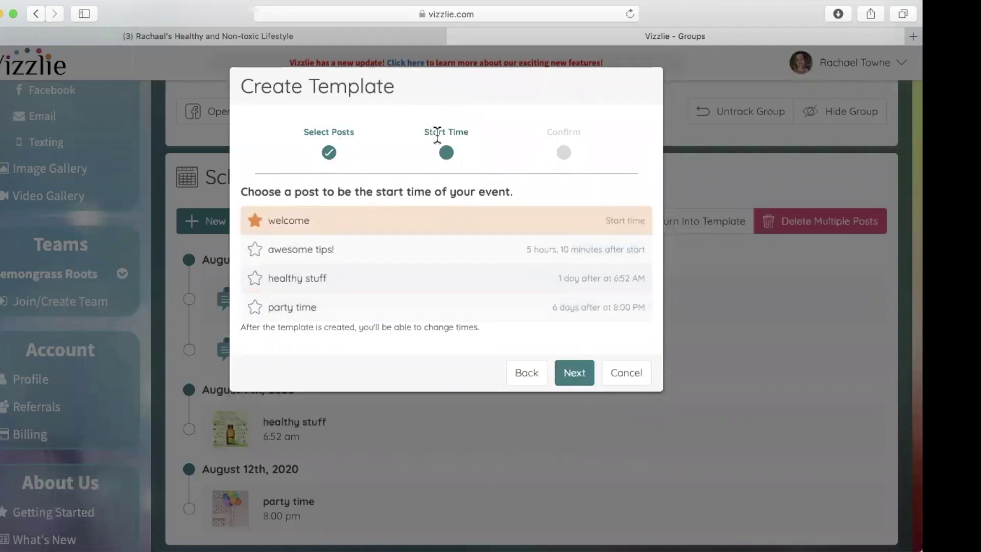
pyautogui.click(278, 309)
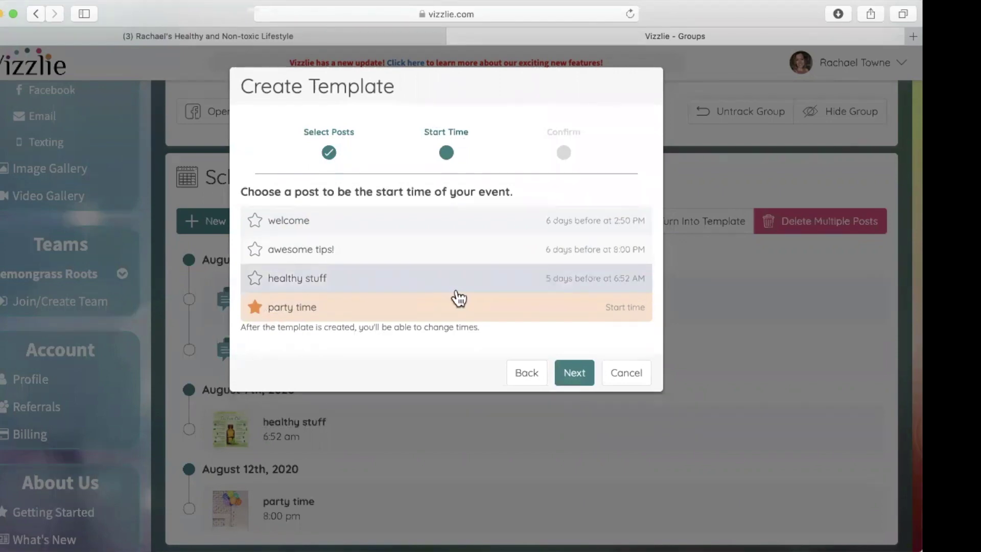
pyautogui.click(573, 375)
# Step: Create the template with the title "mock party" and the description "...", and open it for review
pyautogui.click(410, 218)
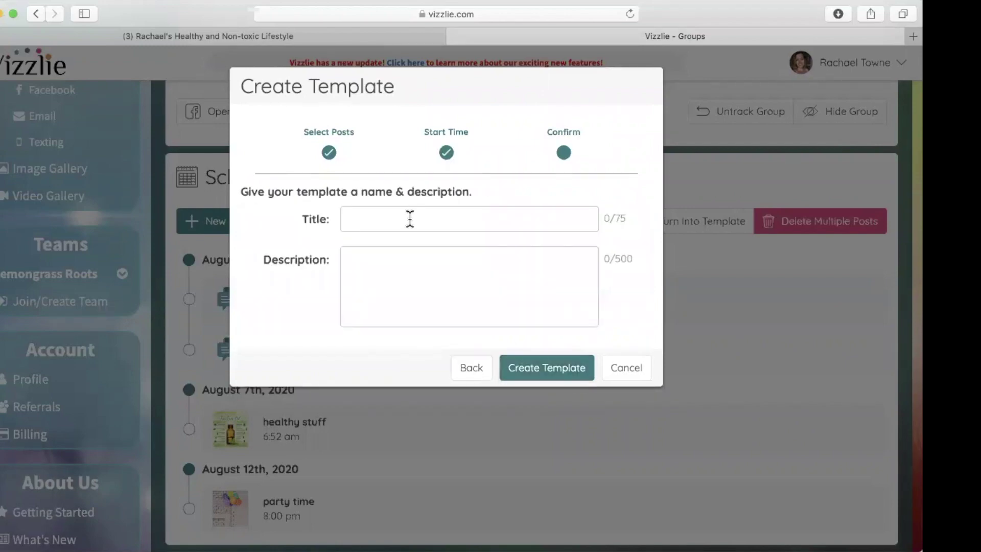
pyautogui.write('mock party')
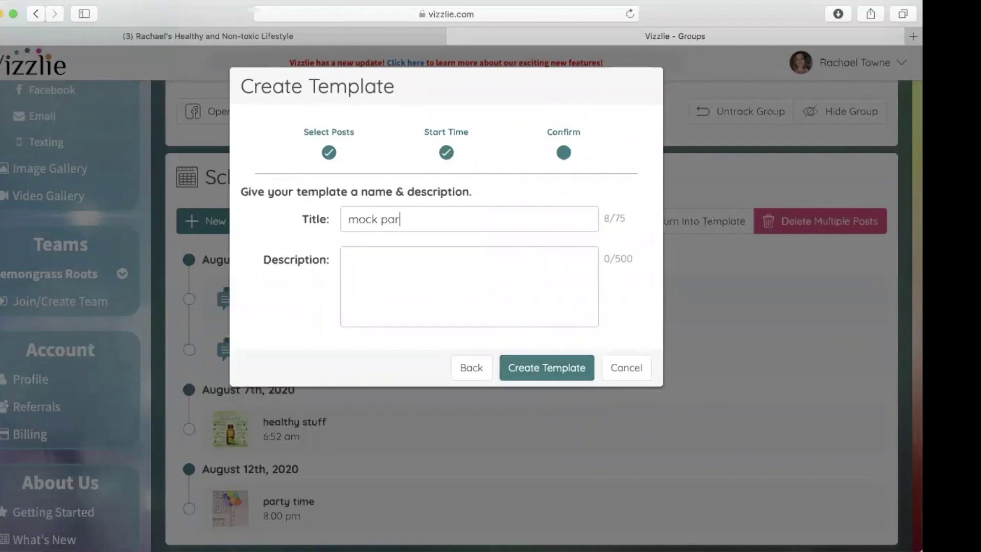
pyautogui.click(483, 284)
pyautogui.write('...')
pyautogui.click(570, 368)
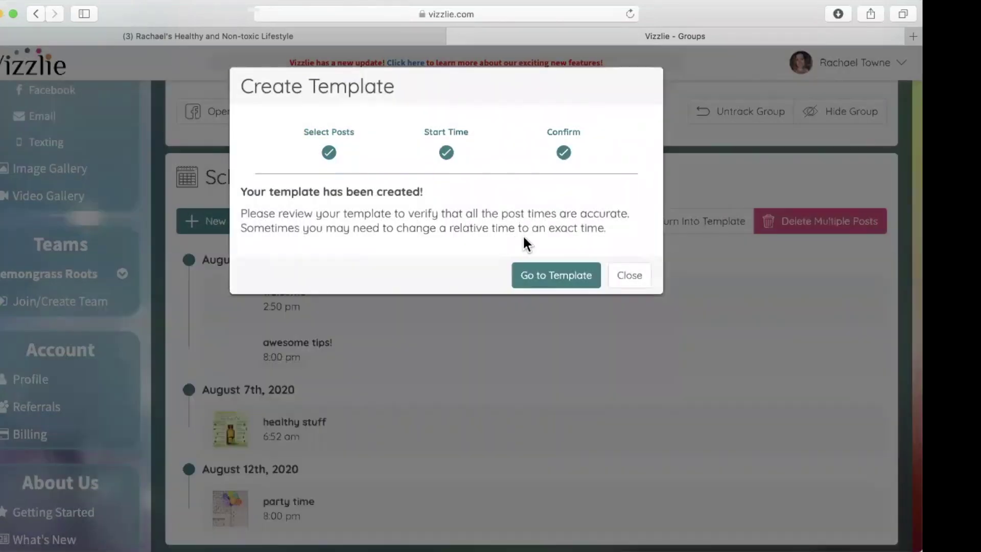
pyautogui.click(557, 271)
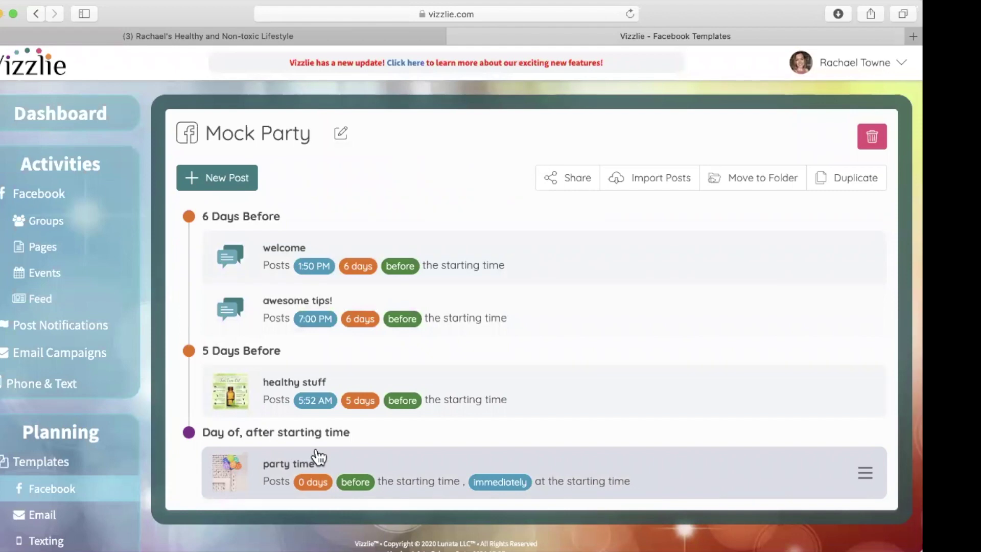
# Step: Start a new post in the template and title it "30 minute countdown"
pyautogui.click(226, 188)
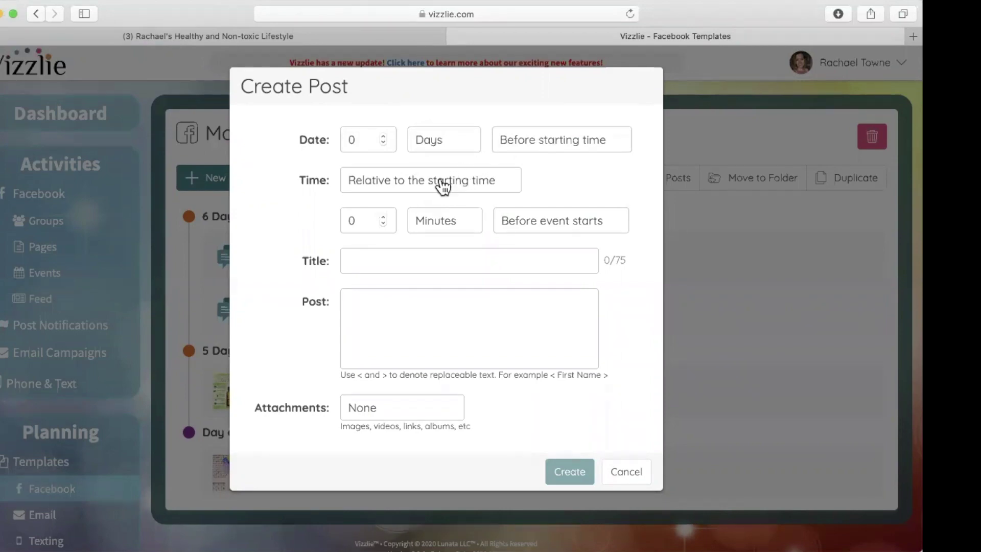
pyautogui.click(352, 258)
pyautogui.write('29 min')
pyautogui.press('BackSpace')
pyautogui.press('BackSpace')
pyautogui.press('BackSpace')
pyautogui.press('BackSpace')
pyautogui.press('BackSpace')
pyautogui.press('BackSpace')
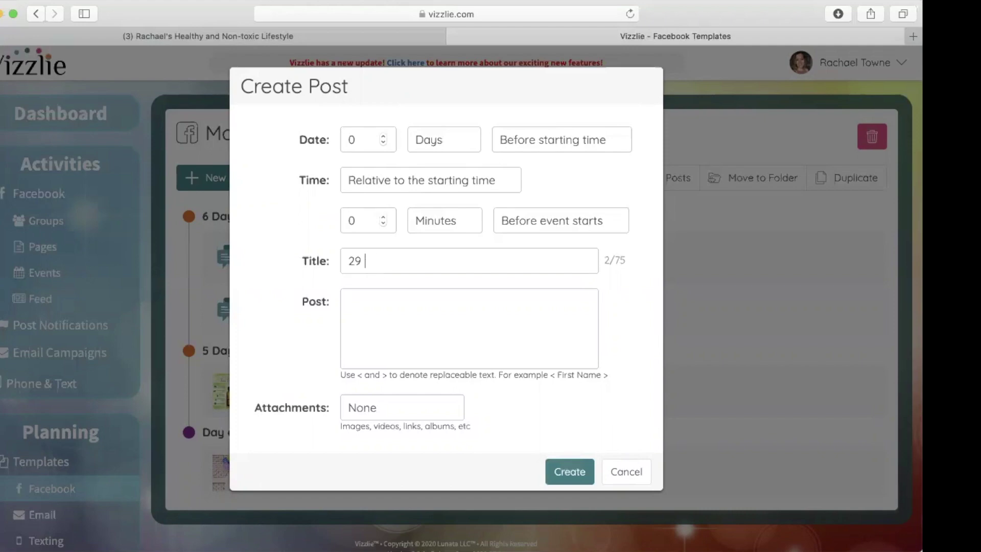
pyautogui.write('30 minute countdown')
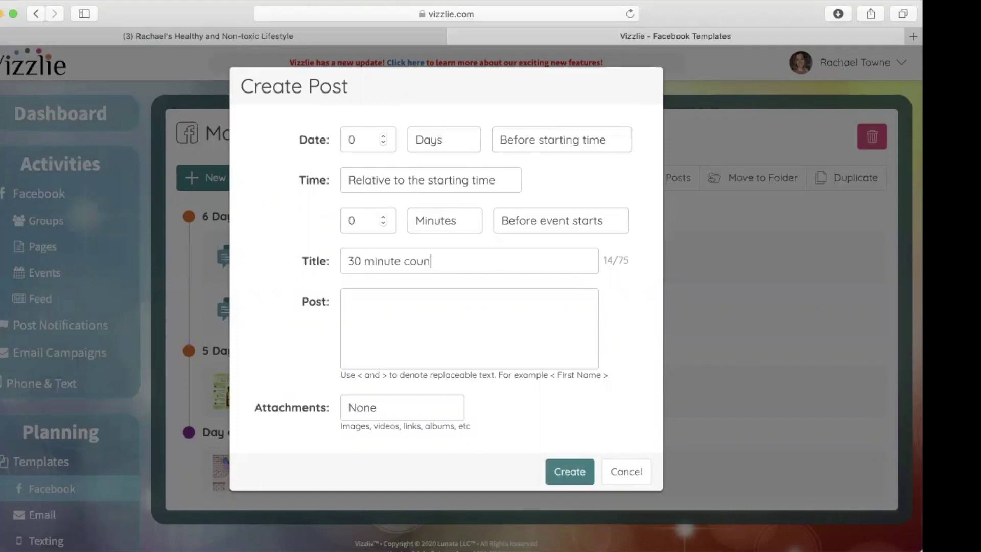
# Step: Enter "live in 30" as the post text and create the countdown post without an attachment
pyautogui.click(394, 335)
pyautogui.write('live in 30')
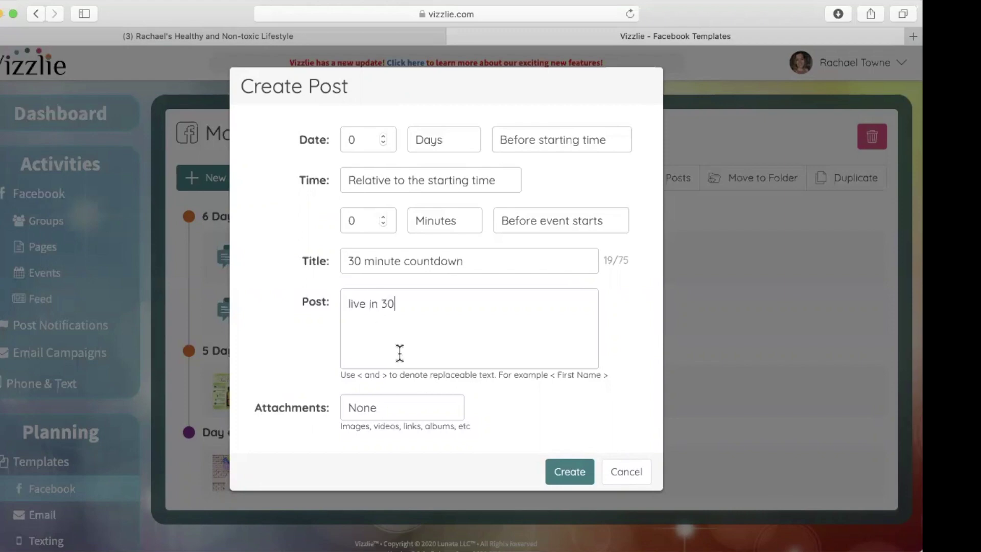
pyautogui.click(384, 407)
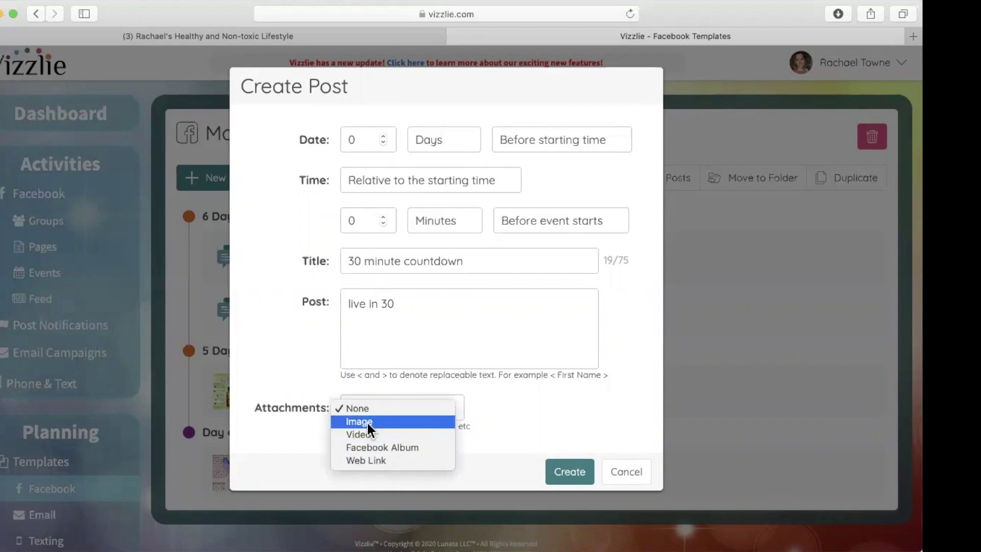
pyautogui.click(466, 406)
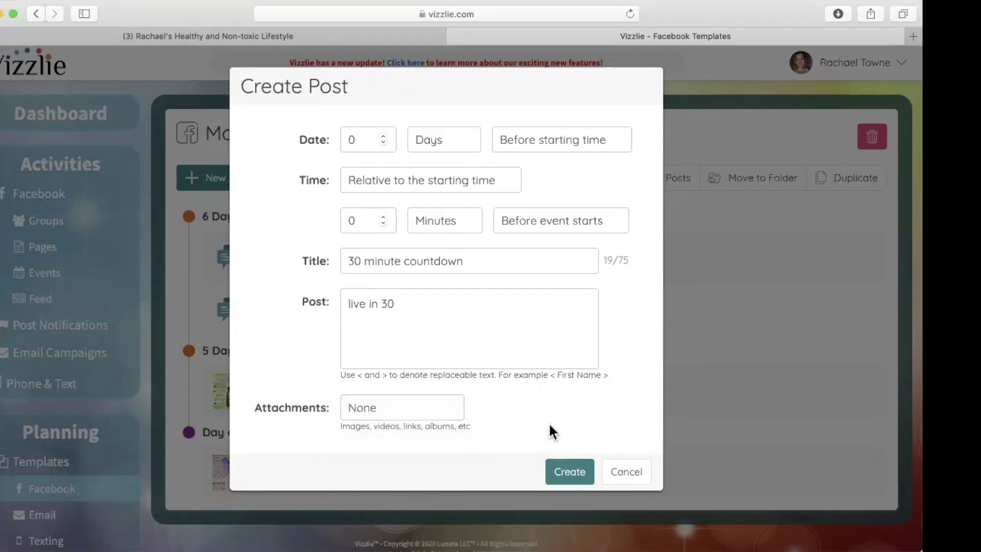
pyautogui.click(557, 467)
# Step: Update the "30 minute countdown" post to go out 30 minutes before the event starts
pyautogui.moveTo(363, 220); pyautogui.dragTo(331, 217)
pyautogui.write('30')
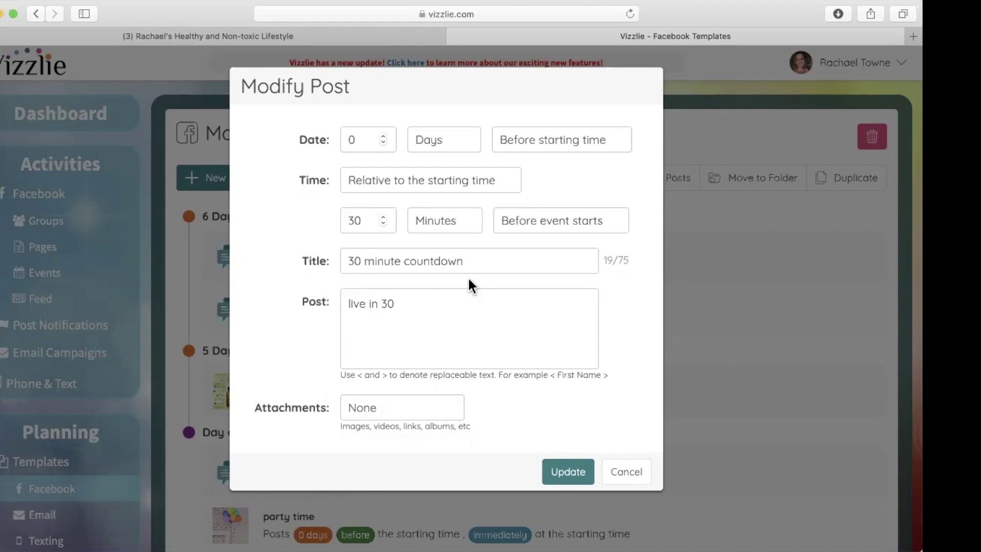
pyautogui.click(570, 475)
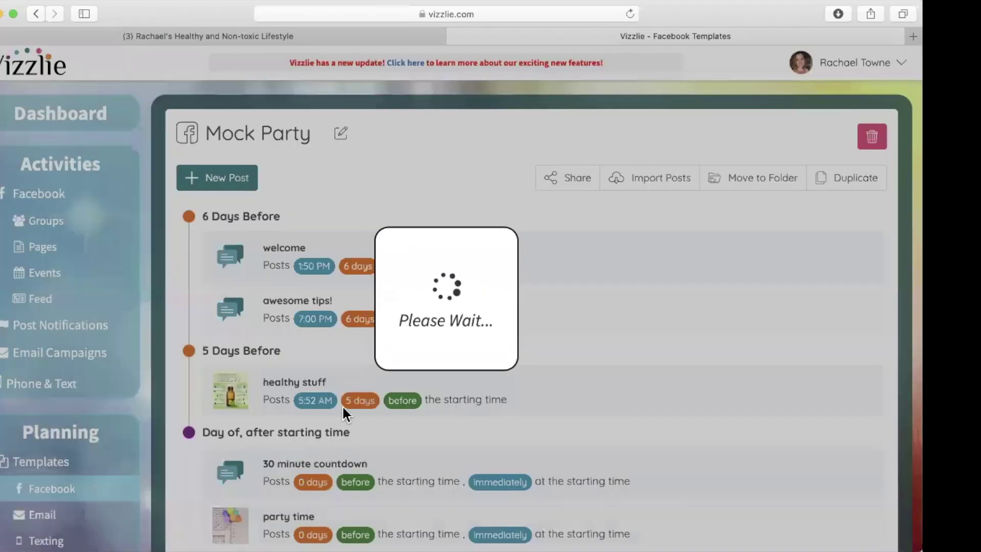
pyautogui.scroll(-1, 382, 431)
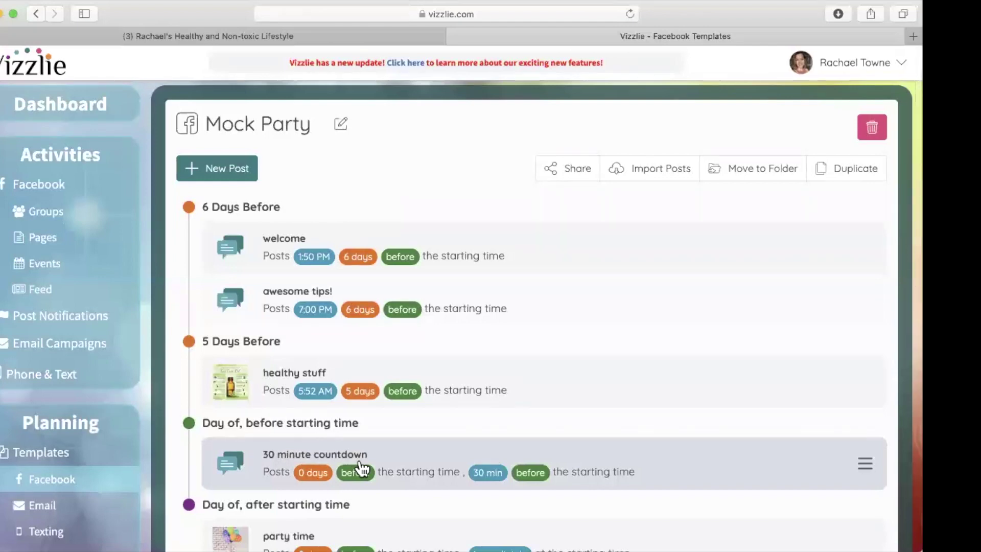
pyautogui.click(243, 180)
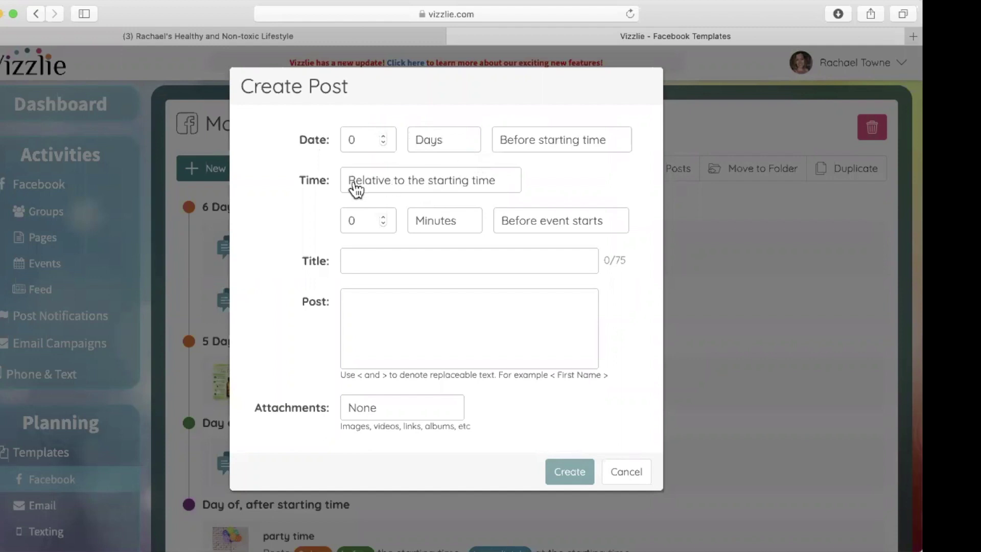
pyautogui.click(422, 182)
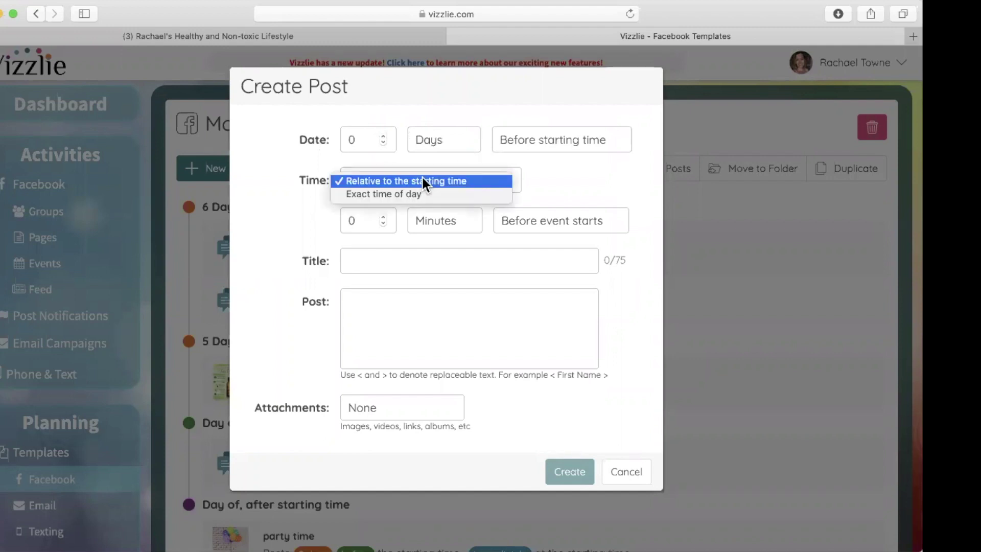
pyautogui.click(381, 196)
pyautogui.click(386, 220)
pyautogui.write('06 00 AM')
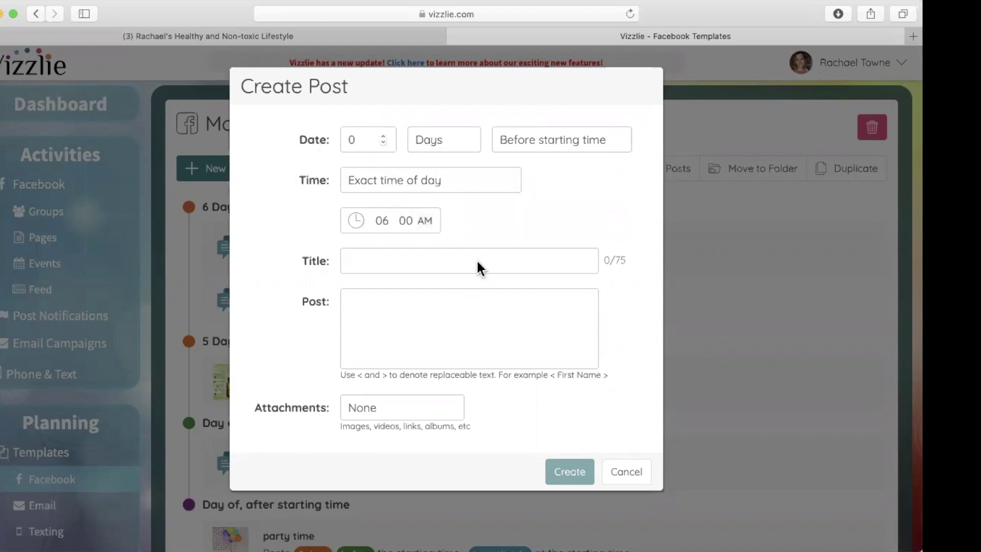
pyautogui.click(388, 182)
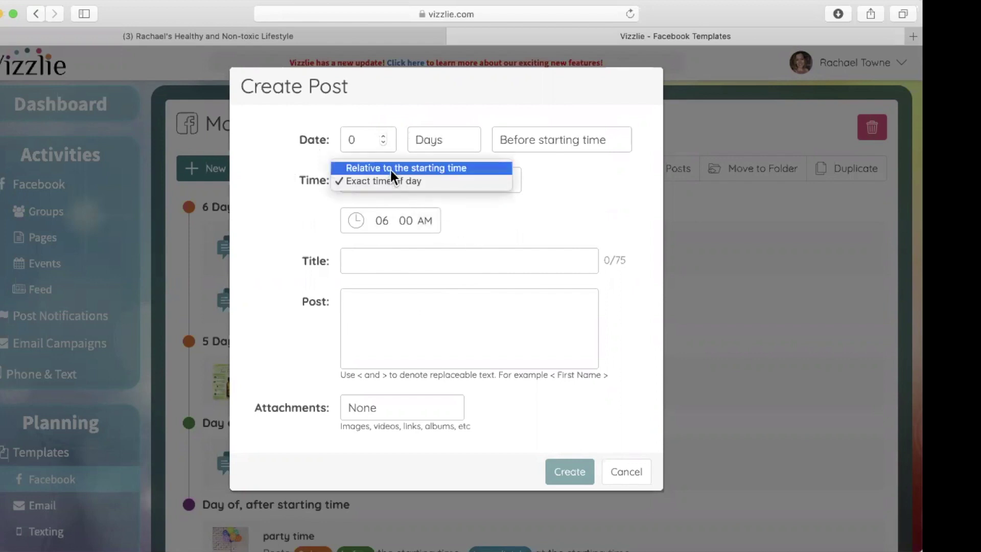
pyautogui.click(391, 182)
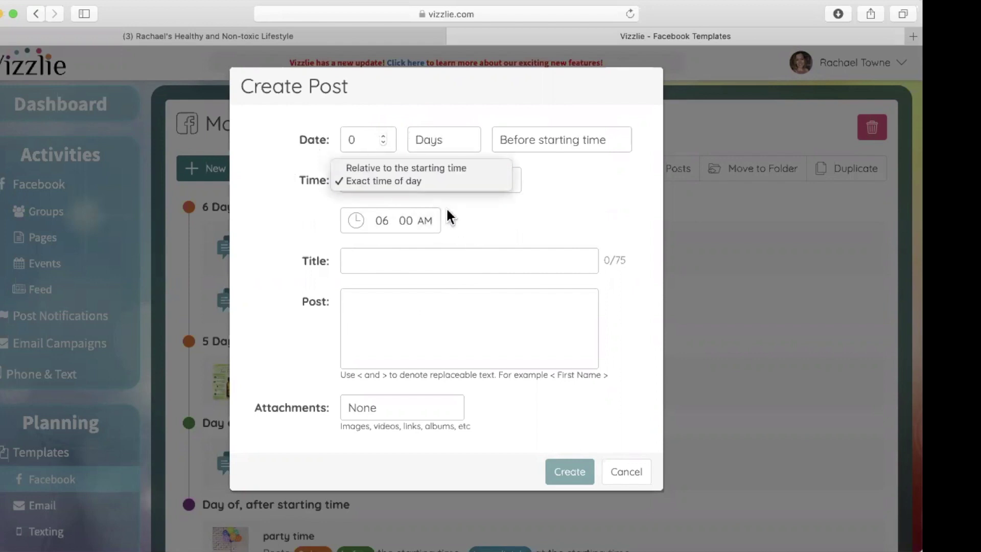
pyautogui.click(366, 141)
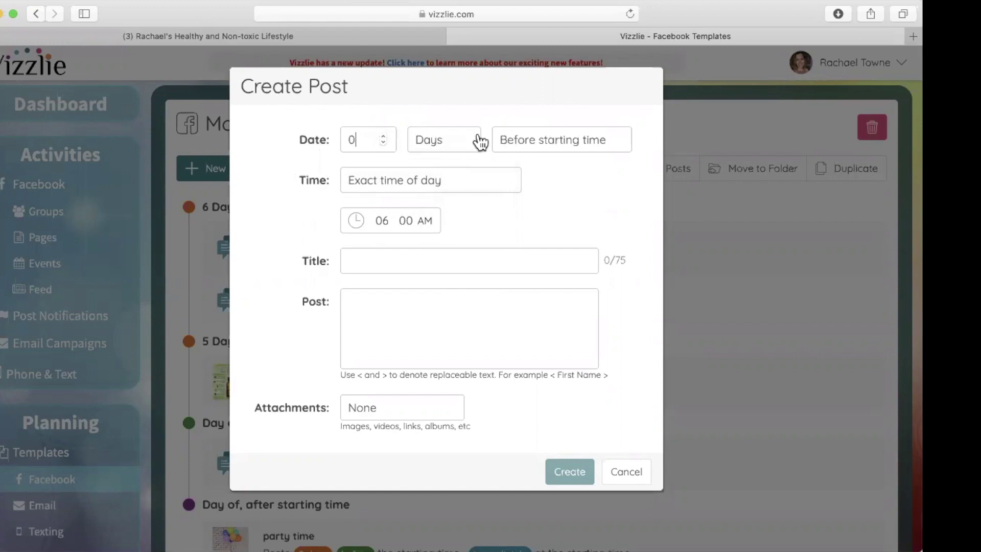
pyautogui.click(556, 146)
pyautogui.click(544, 156)
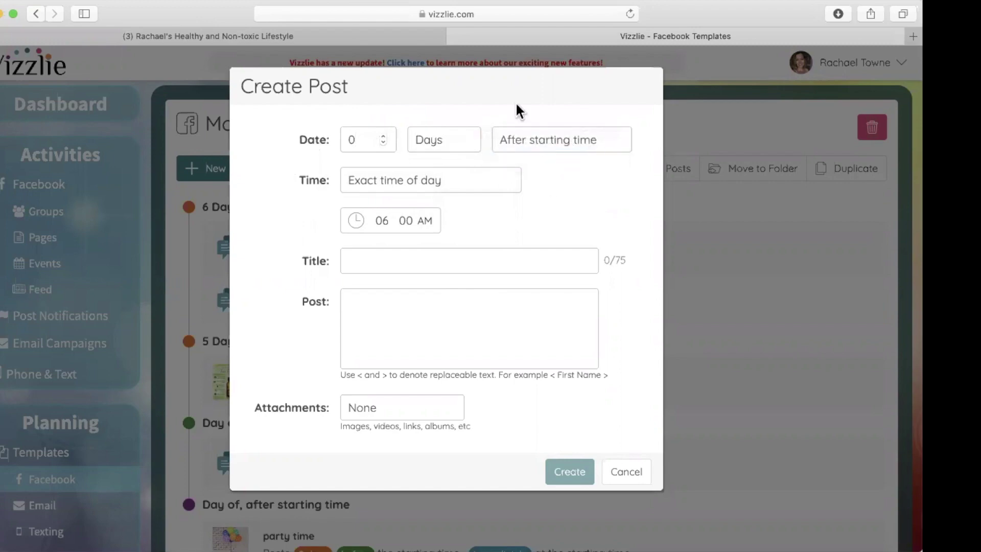
pyautogui.click(626, 473)
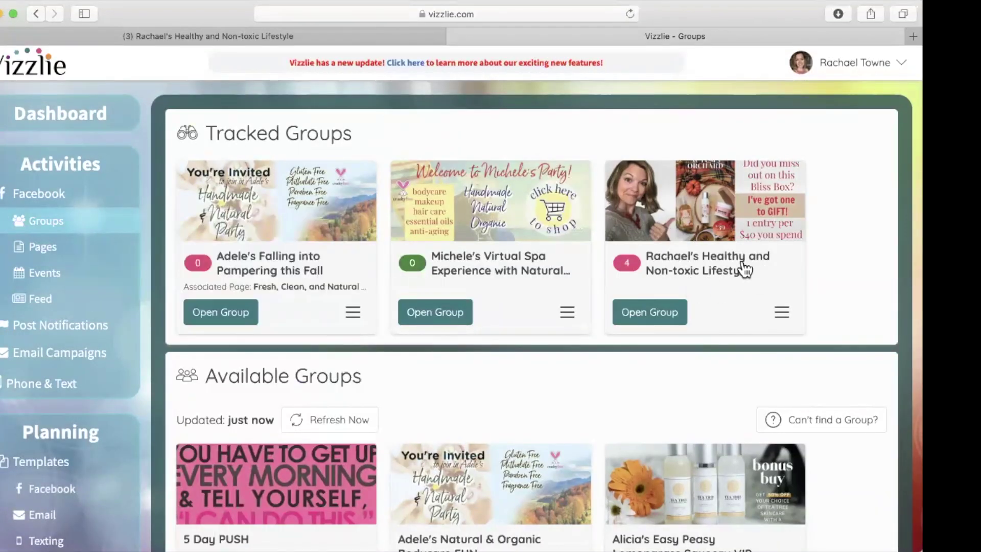
# Step: In the tracked Virtual Spa Experience group, choose the "mock party" template for importing scheduled posts
pyautogui.click(487, 273)
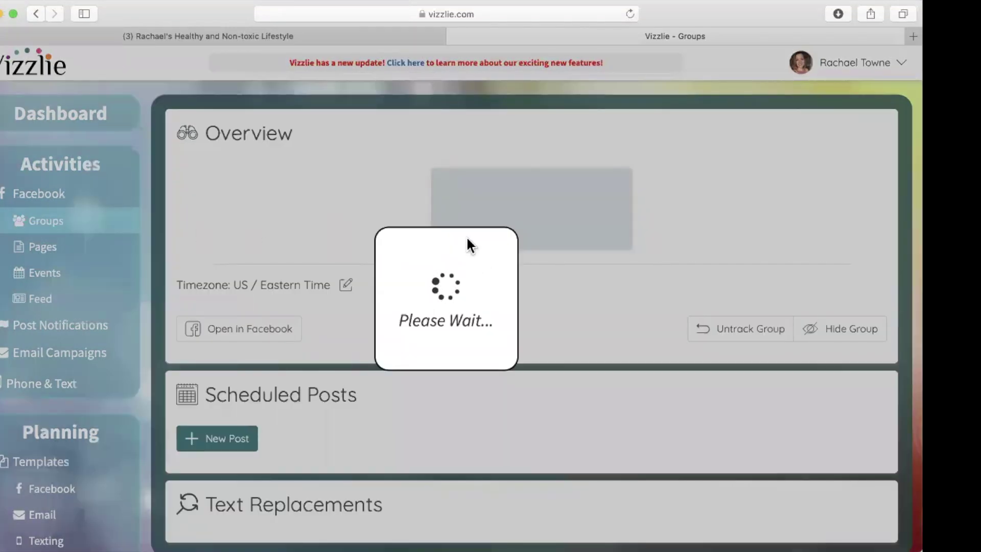
pyautogui.scroll(-5, 416, 316)
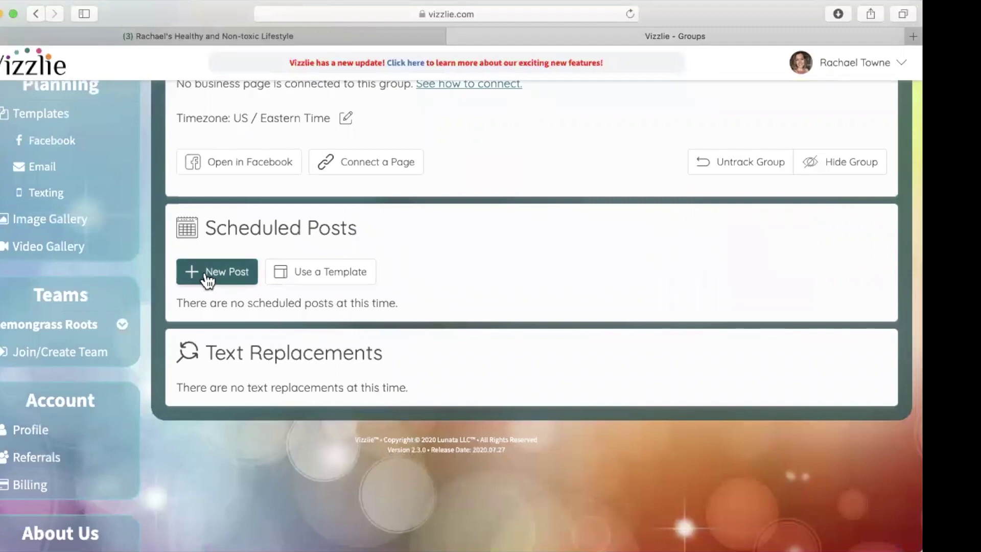
pyautogui.click(315, 278)
pyautogui.click(290, 163)
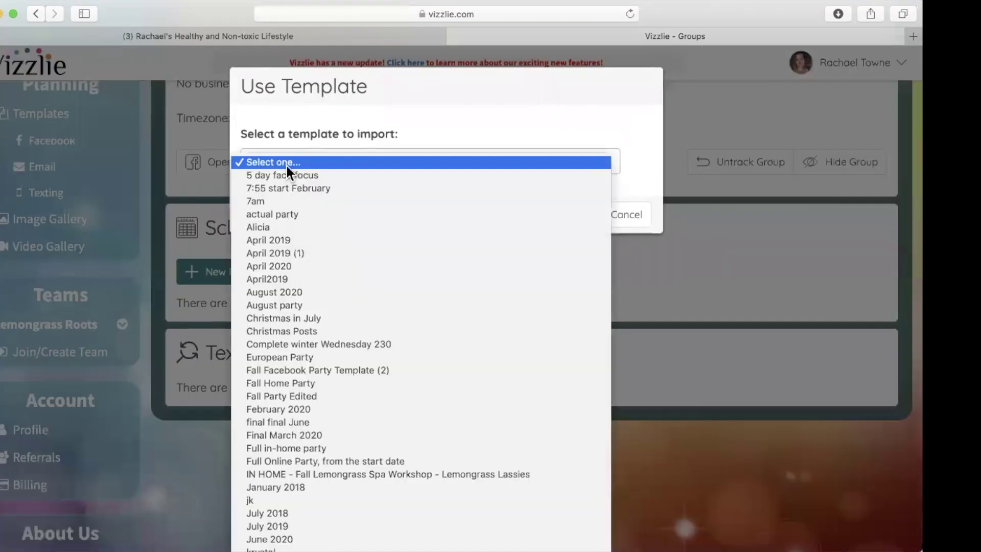
pyautogui.scroll(-10, 305, 428)
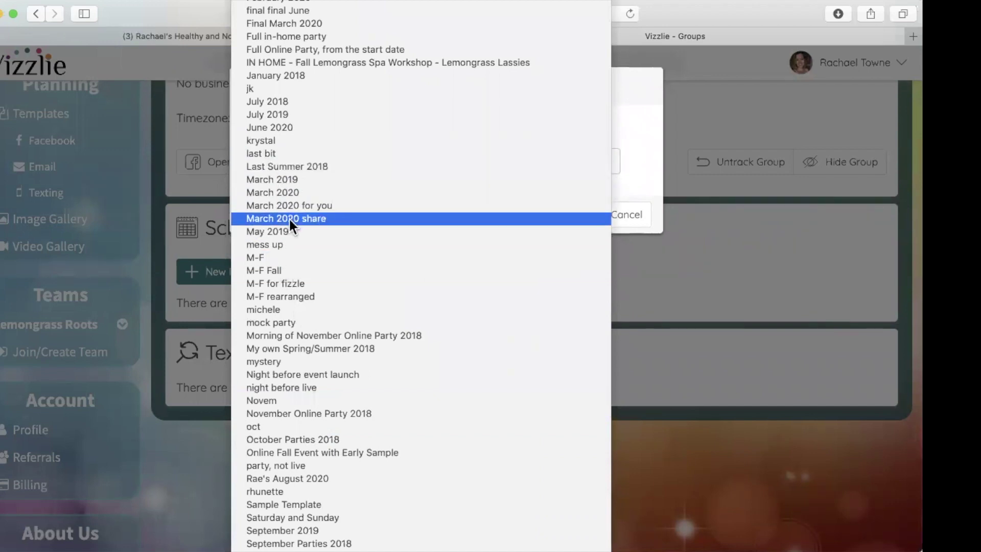
pyautogui.click(282, 325)
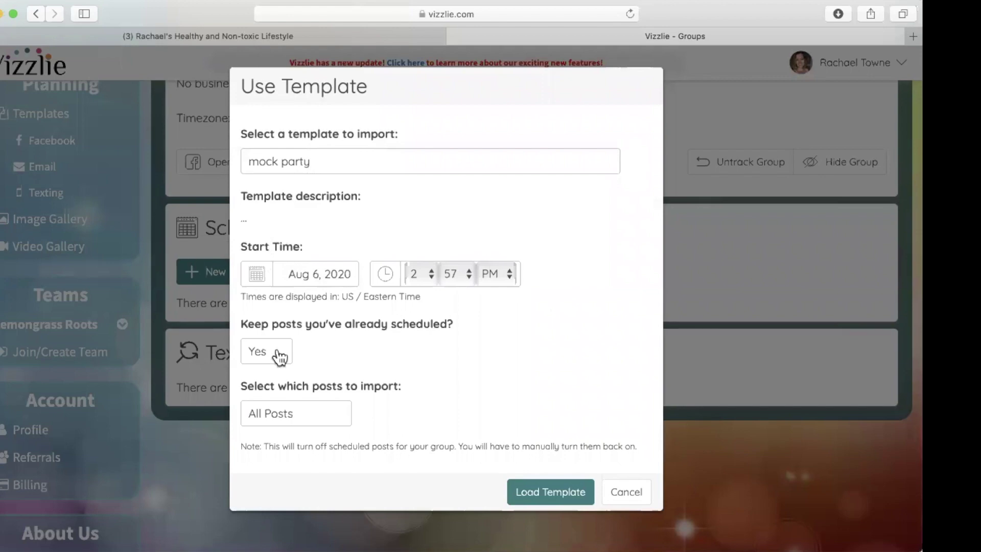
# Step: Set the template's start time to Aug 19, 2020 at 7:30 PM and load all its posts into the group
pyautogui.click(263, 280)
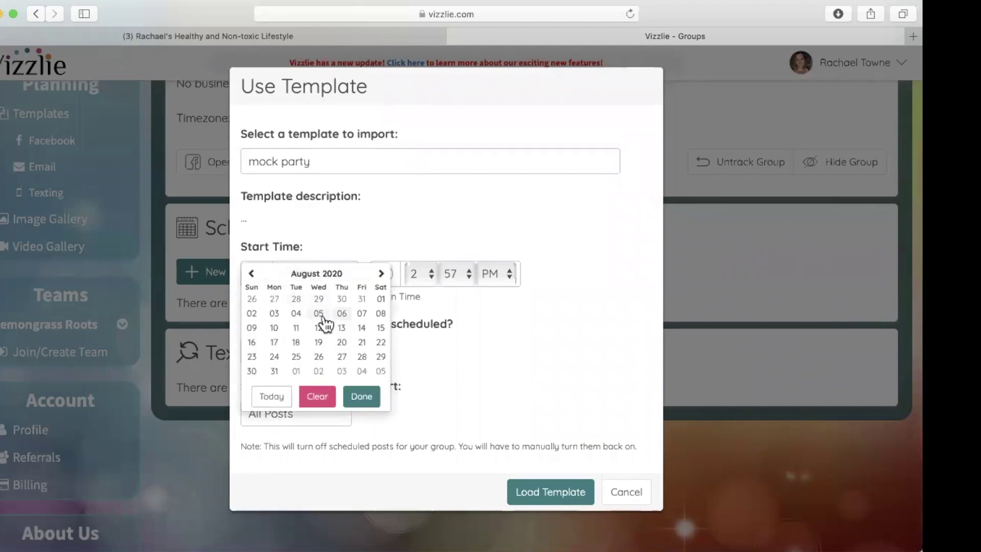
pyautogui.click(323, 349)
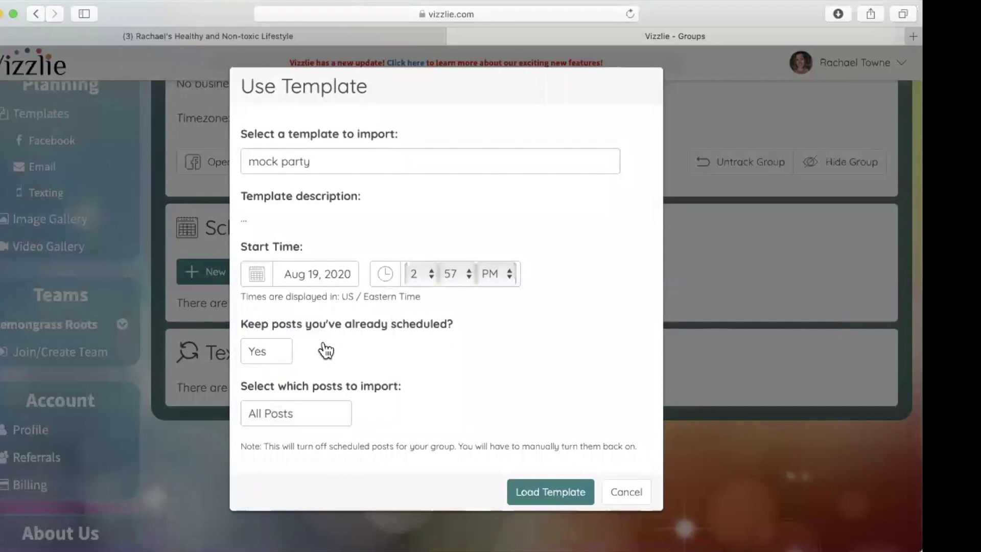
pyautogui.click(415, 275)
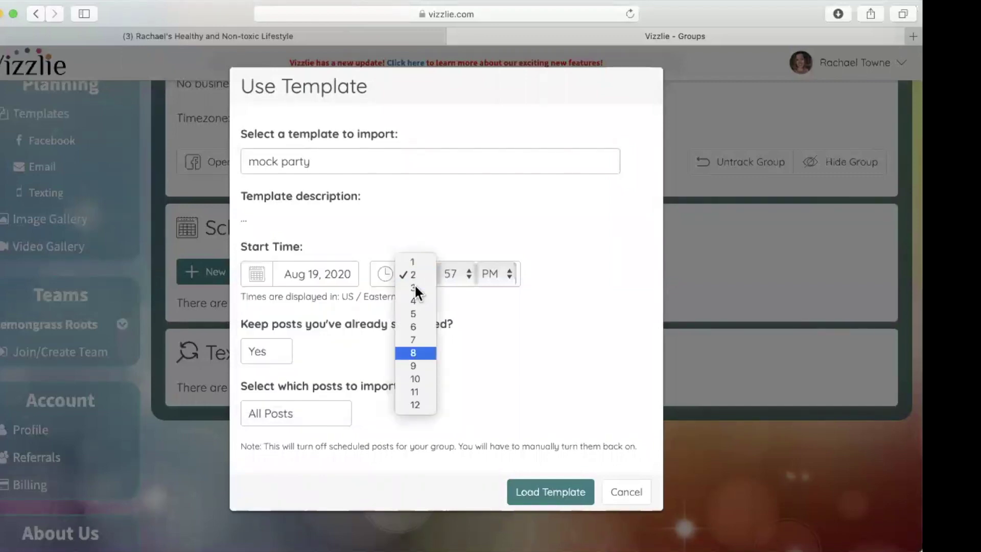
pyautogui.click(425, 338)
pyautogui.click(452, 276)
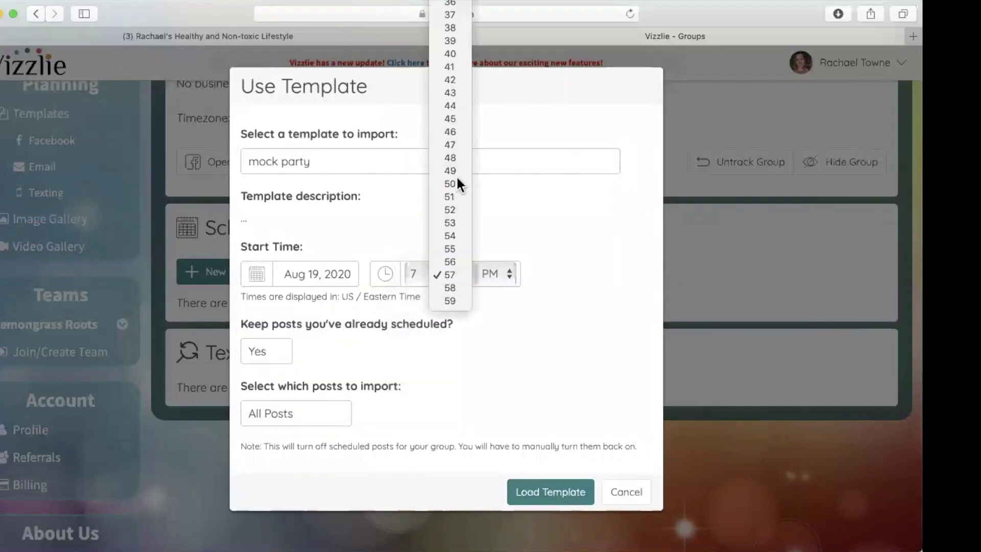
pyautogui.scroll(5, 449, 20)
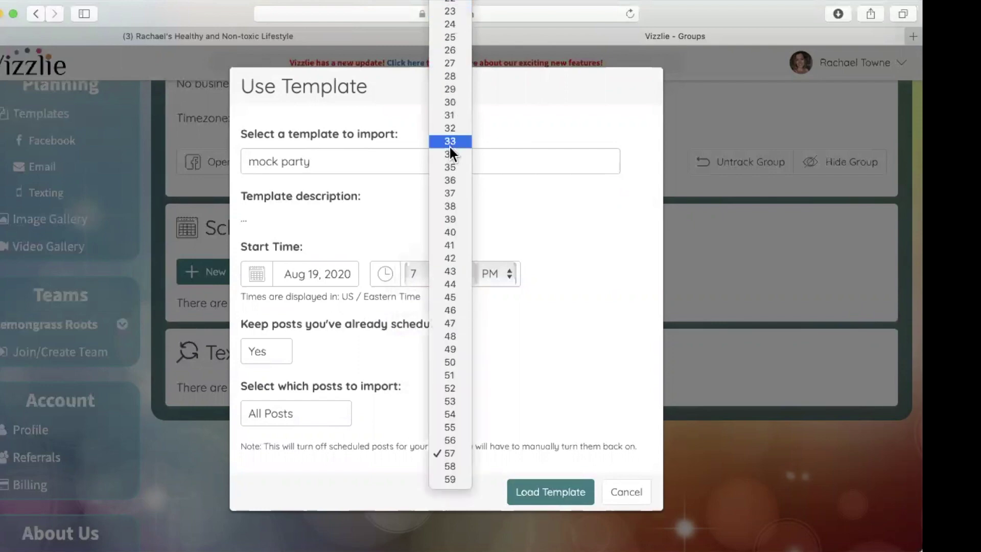
pyautogui.click(449, 101)
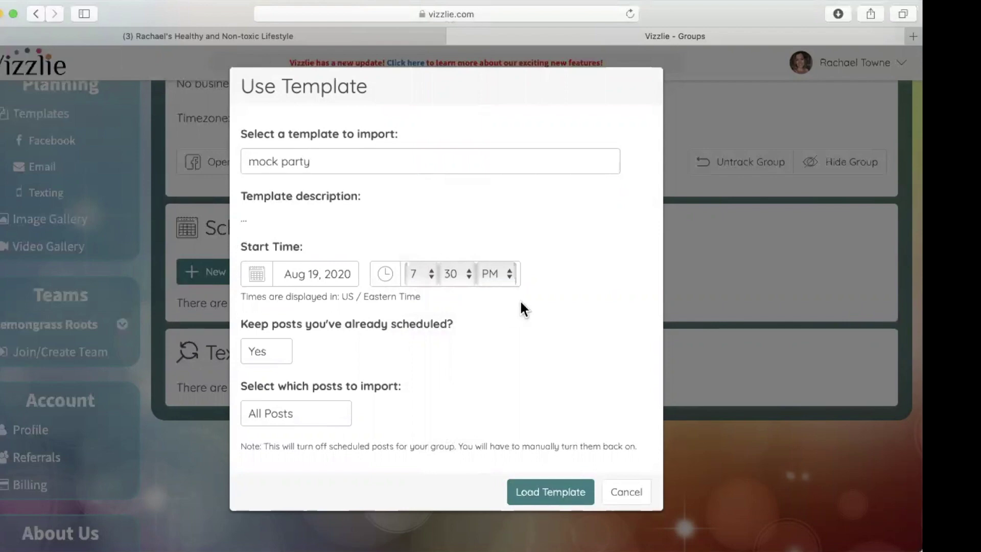
pyautogui.click(548, 491)
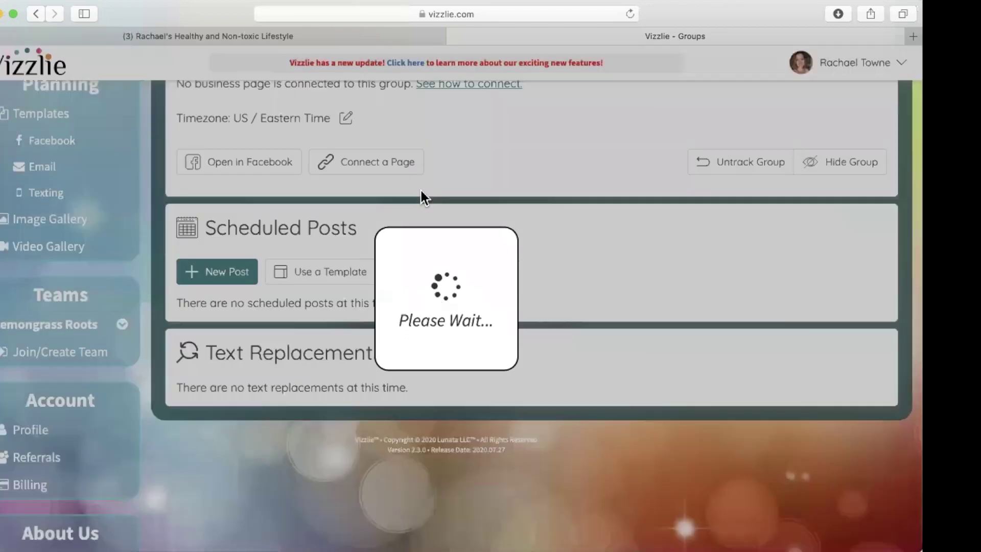
# Step: Check the imported scheduled posts and turn on automated posting for the group
pyautogui.scroll(-5, 399, 399)
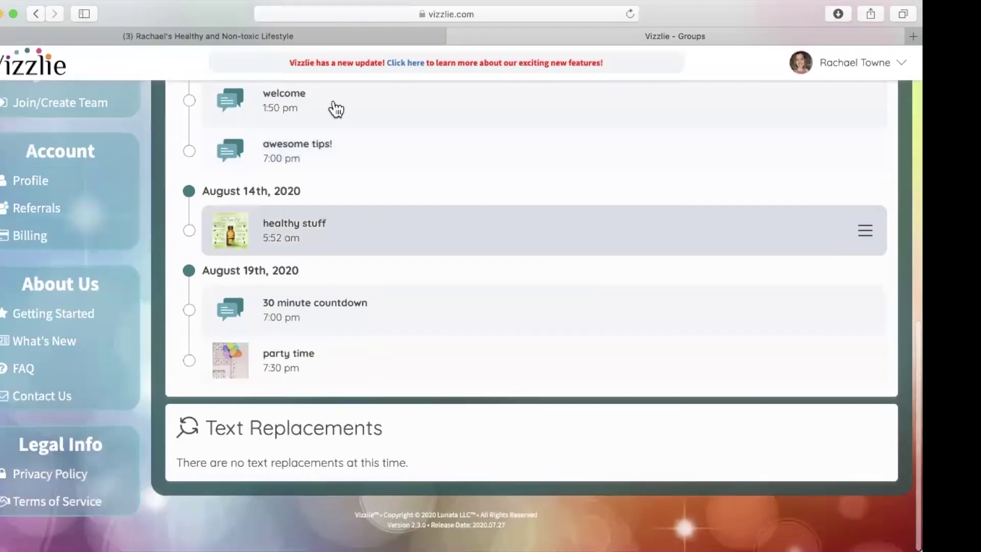
pyautogui.scroll(4, 322, 207)
pyautogui.scroll(1, 320, 201)
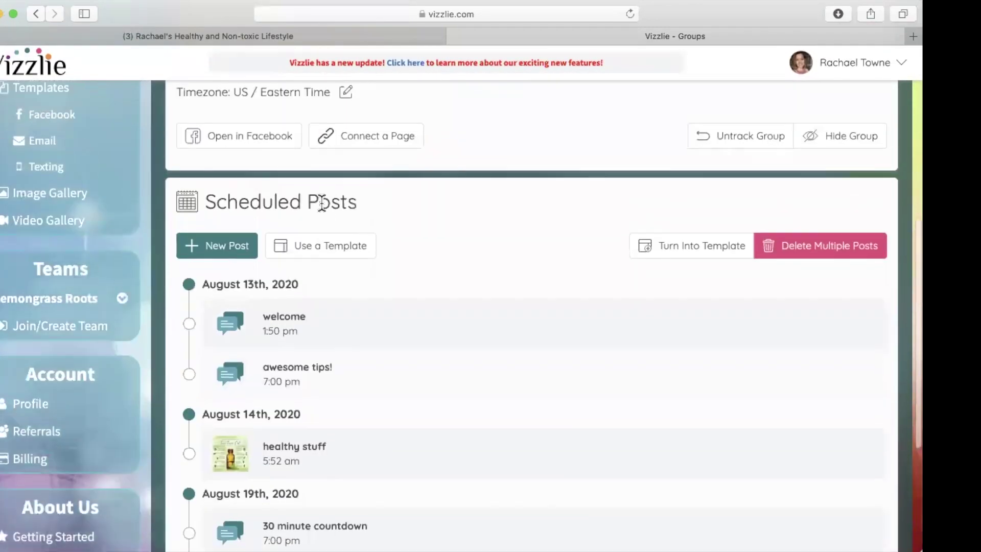
pyautogui.scroll(3, 322, 203)
pyautogui.scroll(2, 322, 203)
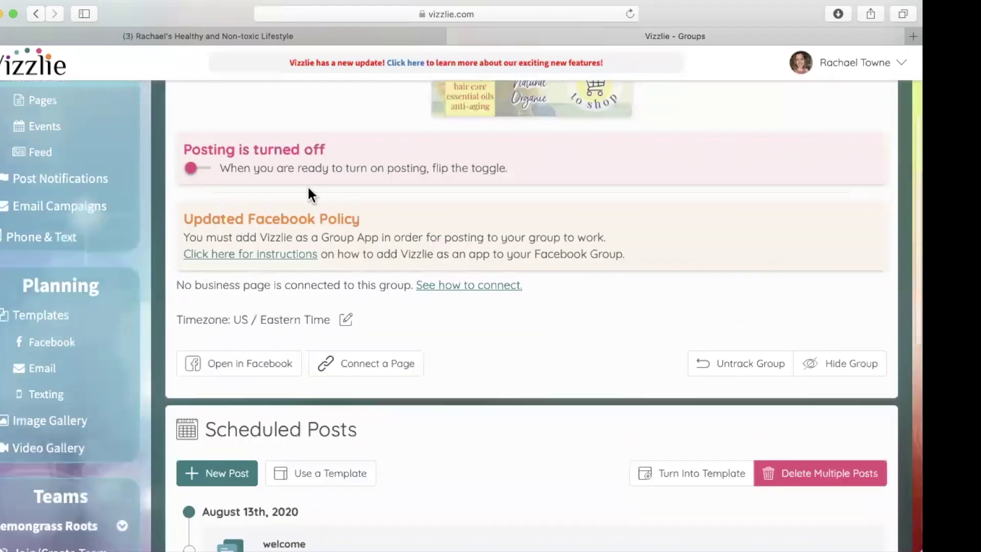
pyautogui.click(206, 169)
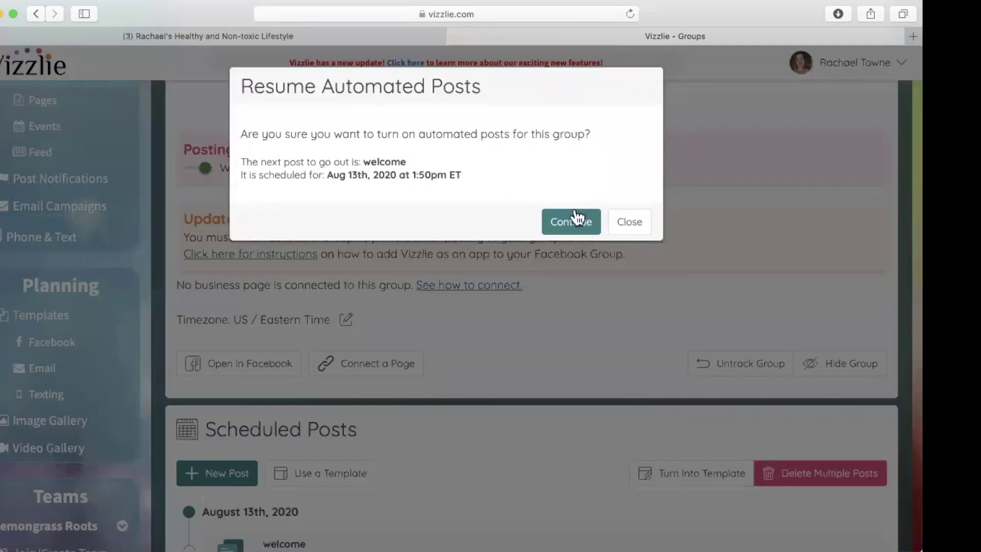
pyautogui.click(578, 219)
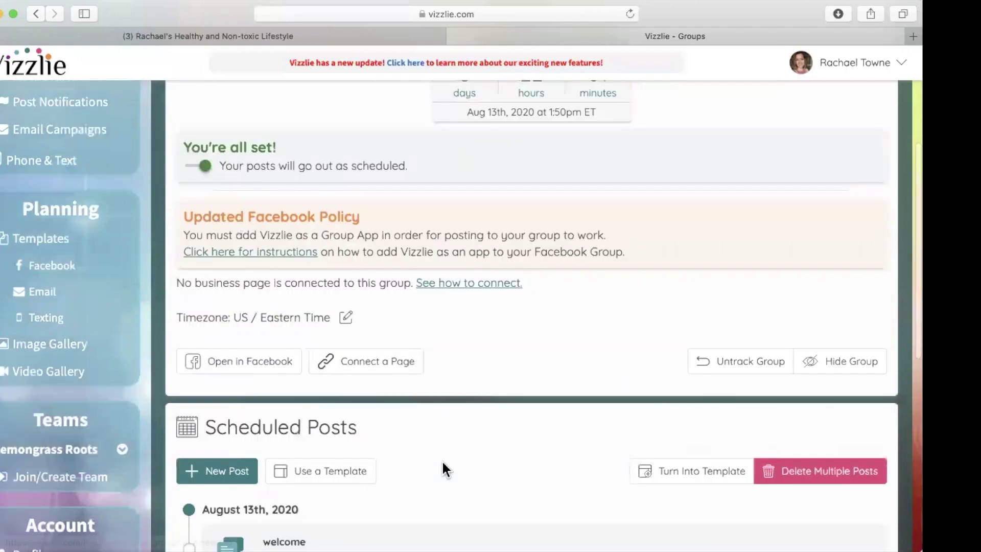
pyautogui.scroll(-8, 443, 465)
pyautogui.scroll(8, 443, 466)
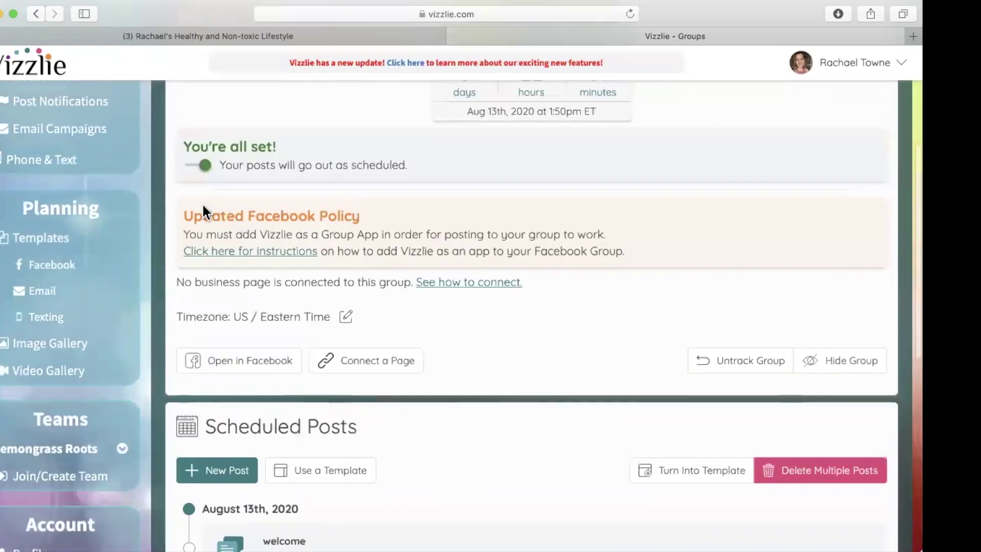
pyautogui.click(193, 162)
pyautogui.click(616, 169)
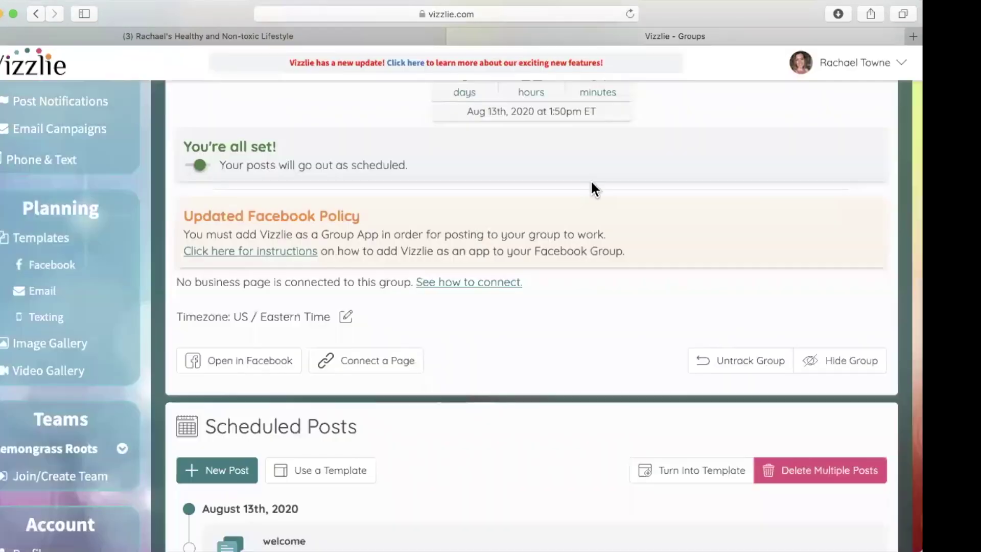
# Step: Open the August 2020 party template from the Facebook templates and view its posts scheduled 6 days before
pyautogui.click(51, 264)
pyautogui.click(281, 321)
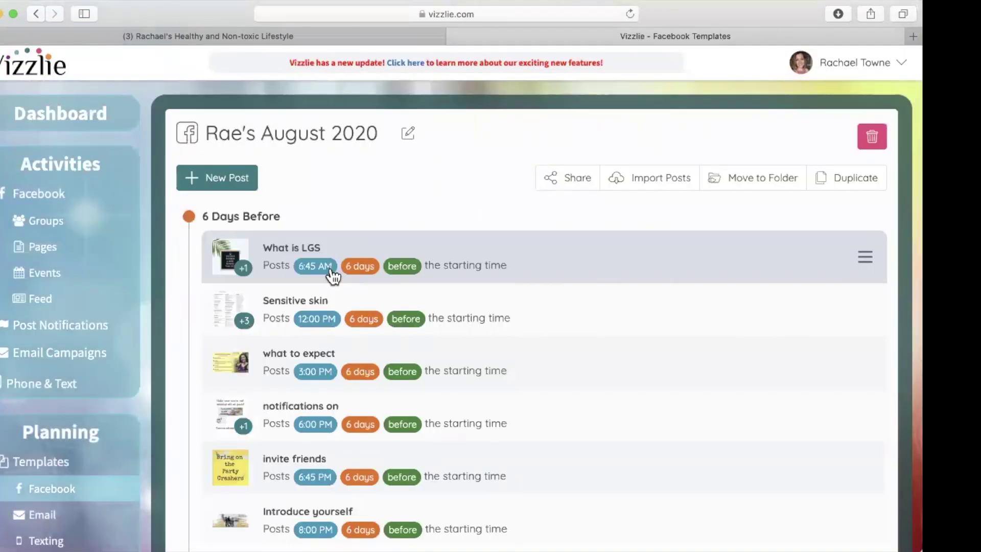
pyautogui.scroll(-2, 350, 330)
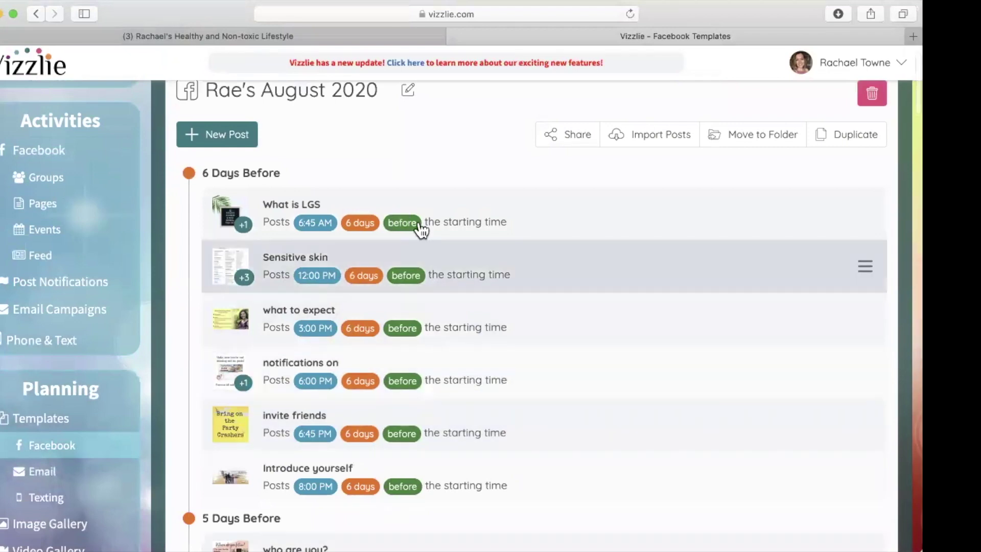
# Step: Examine the replaceable <hostess> and <party day> text in the "What is LGS" post and close it without saving
pyautogui.rightClick(428, 205)
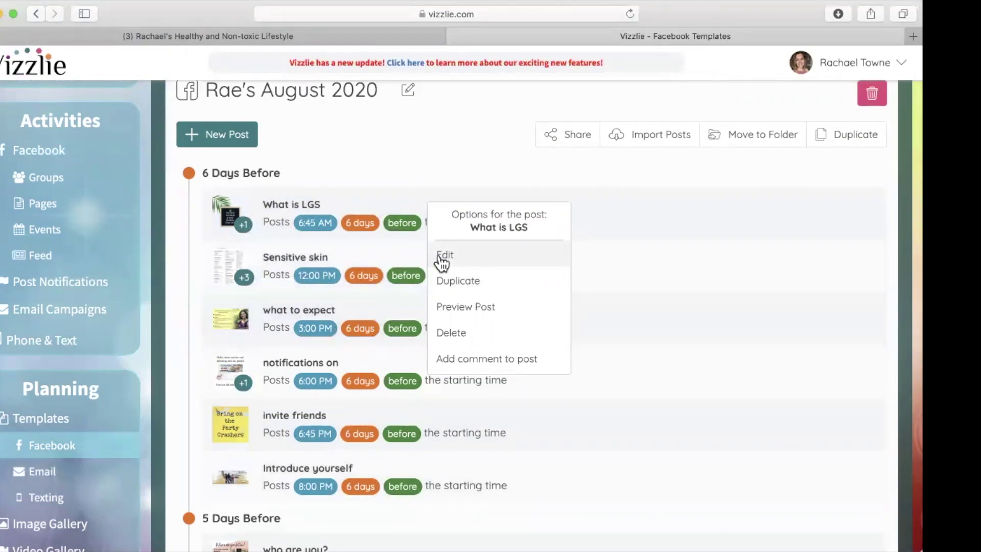
pyautogui.click(442, 263)
pyautogui.scroll(-2, 417, 335)
pyautogui.scroll(2, 416, 333)
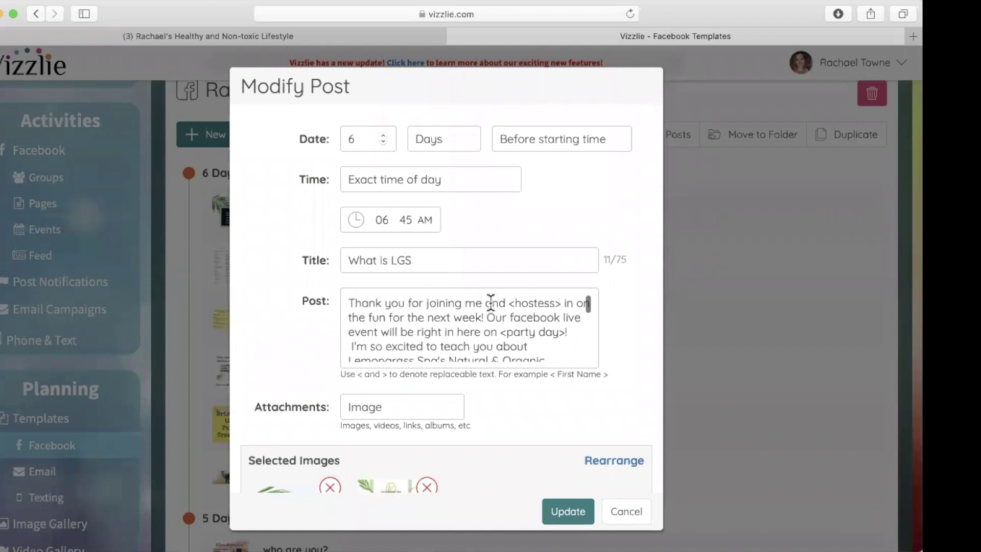
pyautogui.moveTo(511, 303); pyautogui.dragTo(552, 303)
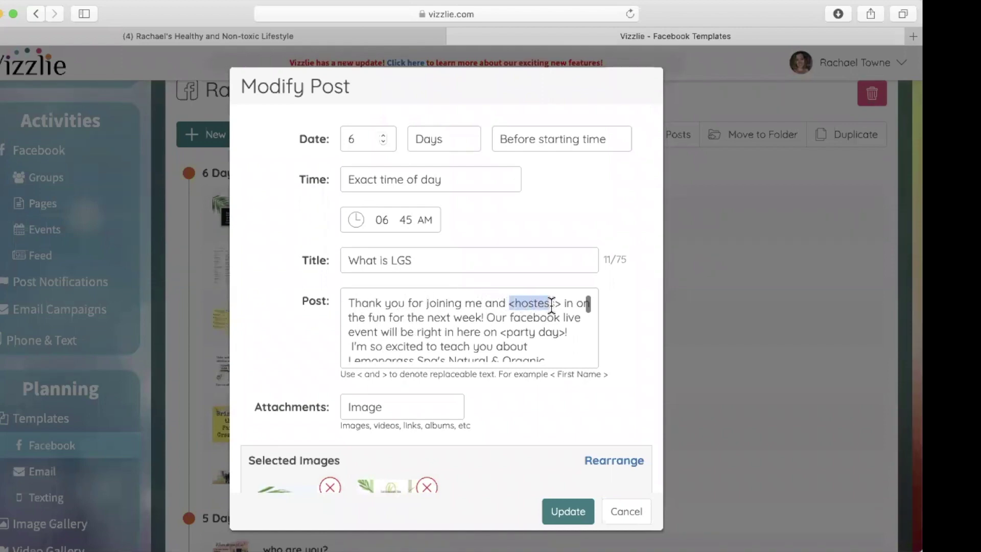
pyautogui.click(519, 305)
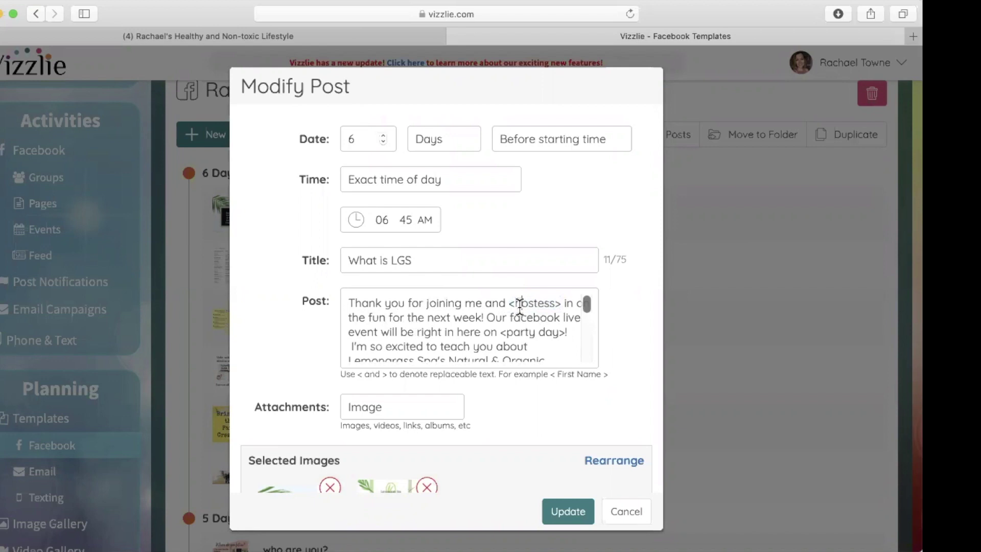
pyautogui.moveTo(515, 303); pyautogui.dragTo(545, 303)
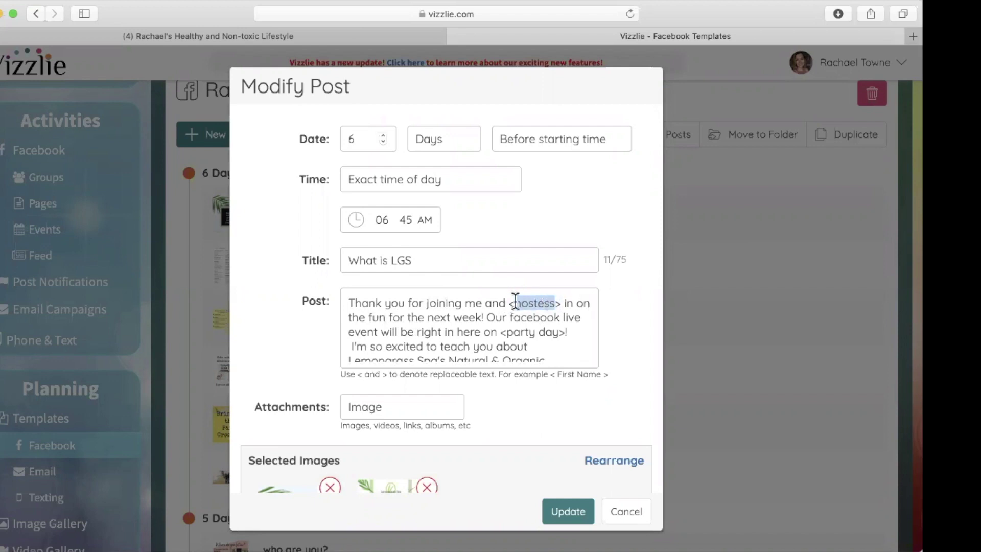
pyautogui.click(532, 303)
pyautogui.moveTo(516, 303); pyautogui.dragTo(555, 303)
pyautogui.click(556, 302)
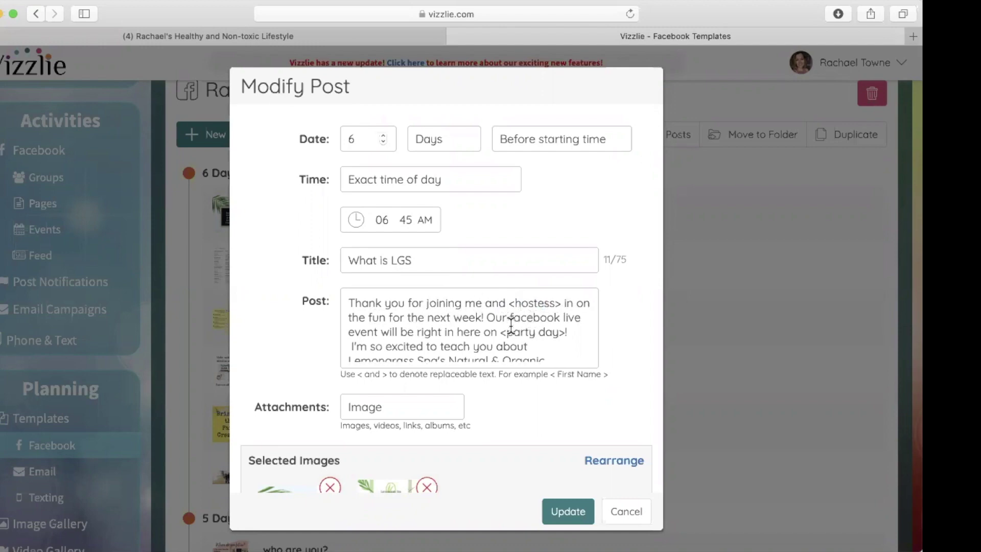
pyautogui.moveTo(510, 332); pyautogui.dragTo(560, 333)
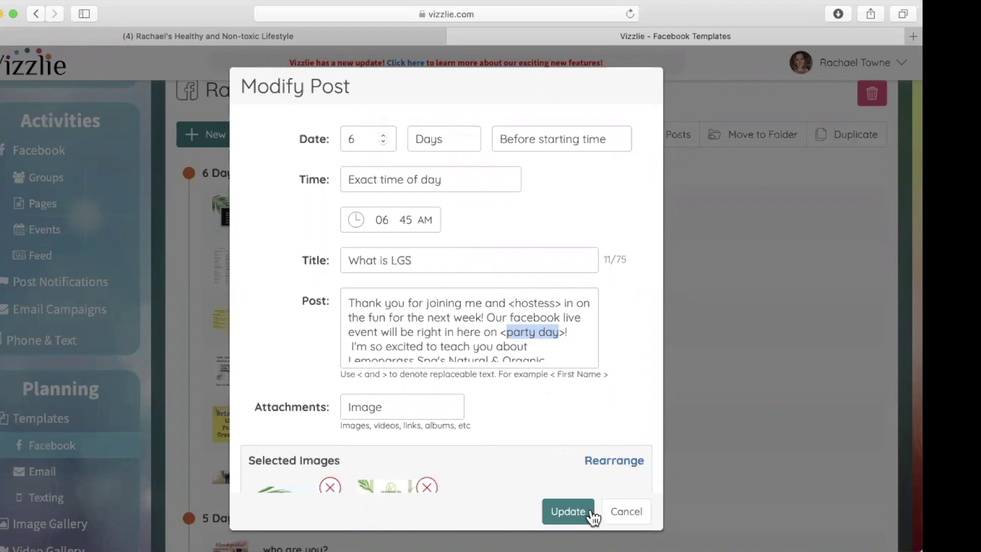
pyautogui.click(625, 520)
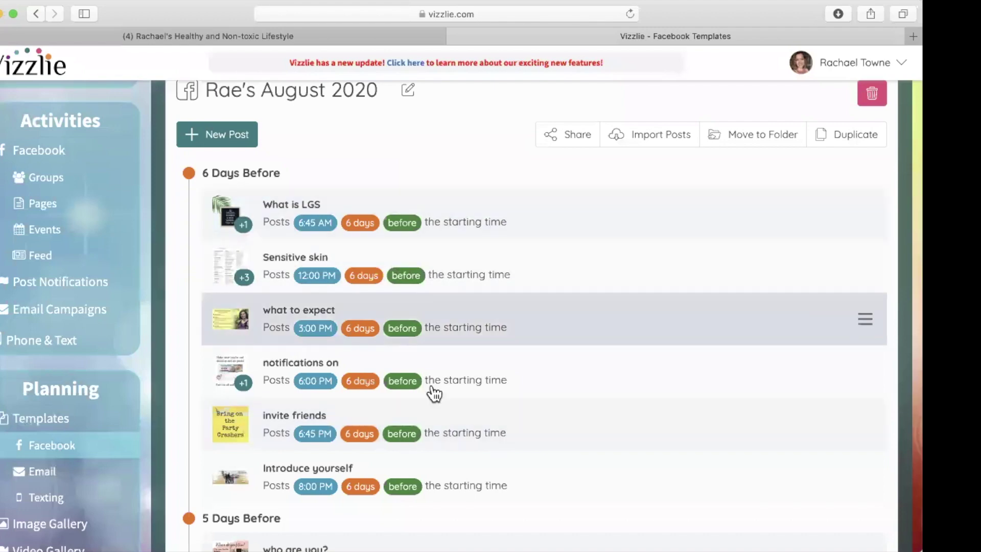
# Step: Look through the rest of the template and reopen the tracked Virtual Spa Experience group at its scheduled posts
pyautogui.scroll(-10, 431, 396)
pyautogui.scroll(-2, 386, 271)
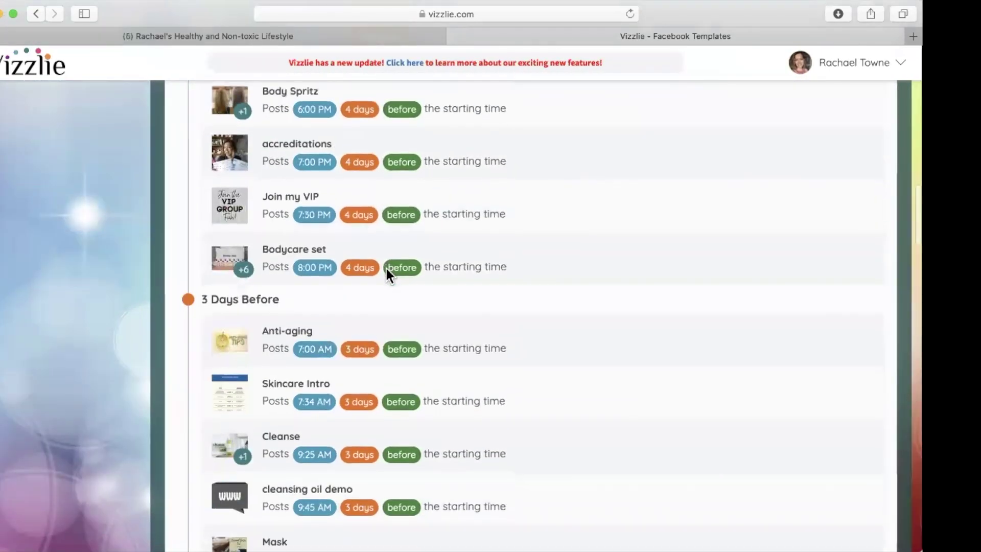
pyautogui.scroll(3, 386, 271)
pyautogui.scroll(15, 386, 270)
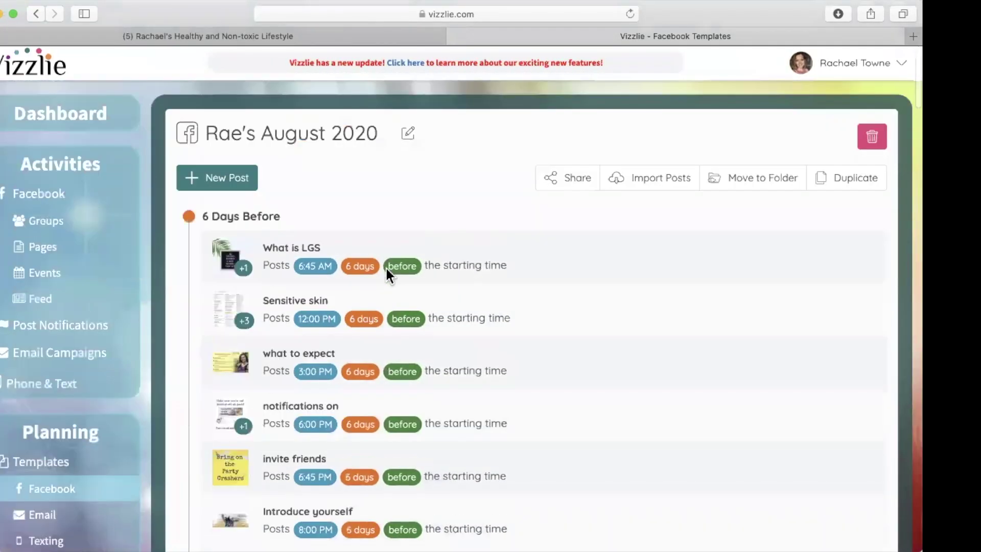
pyautogui.click(63, 221)
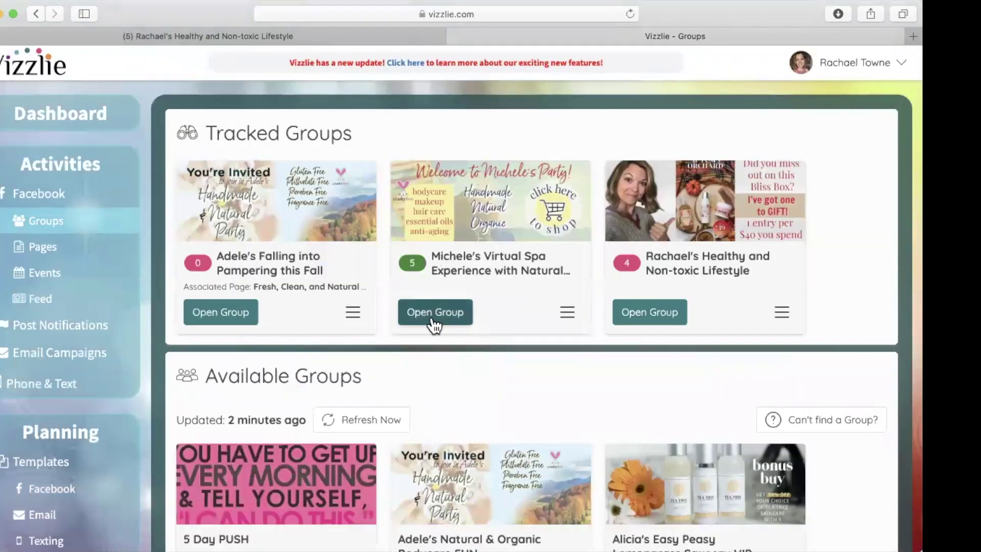
pyautogui.click(404, 316)
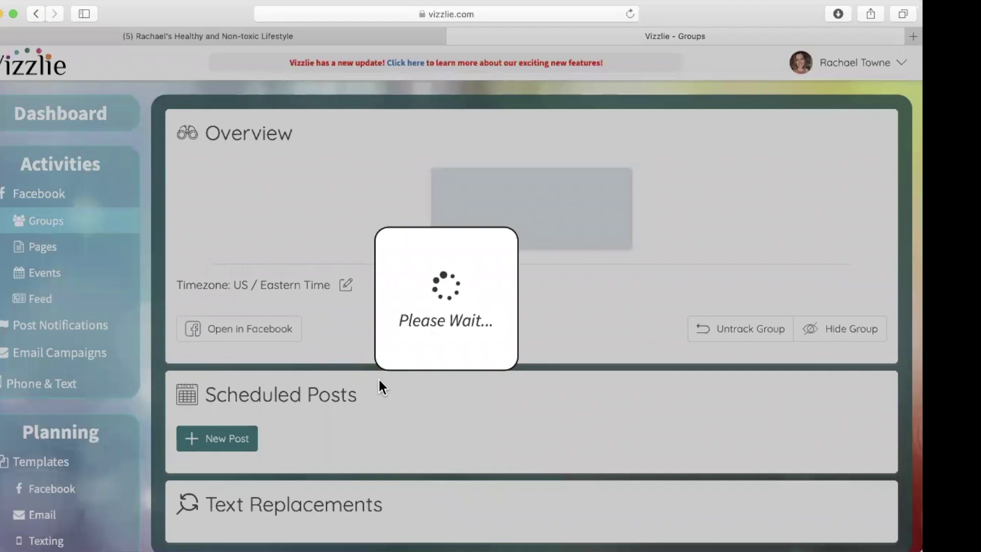
pyautogui.scroll(-5, 584, 434)
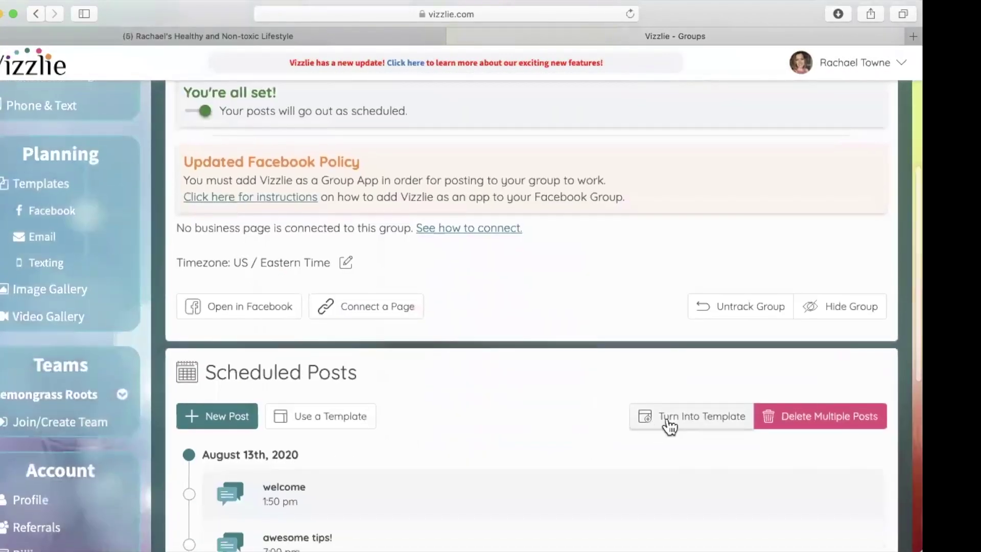
# Step: Choose the August 2020 party template for importing into the group's scheduled posts
pyautogui.click(343, 421)
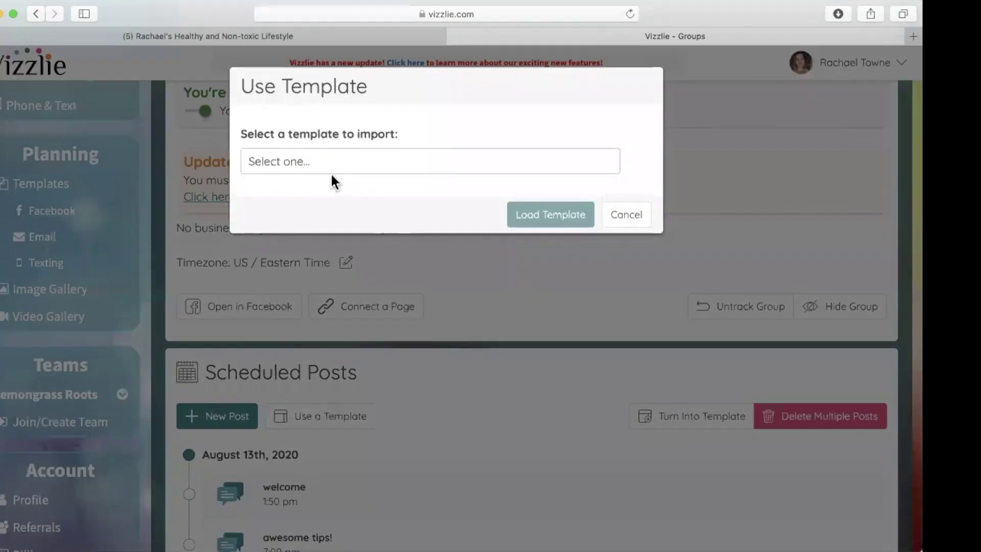
pyautogui.click(449, 164)
pyautogui.scroll(-10, 376, 393)
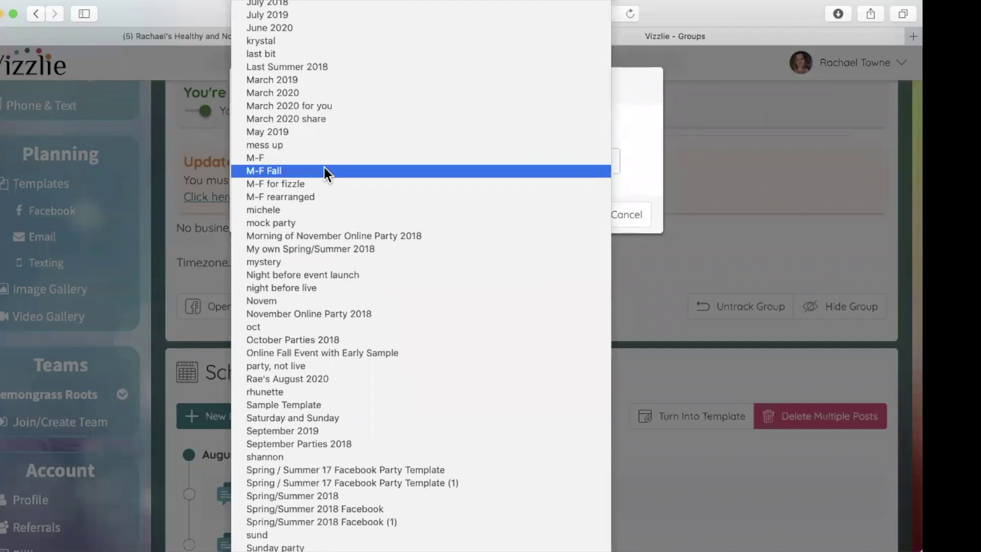
pyautogui.click(308, 380)
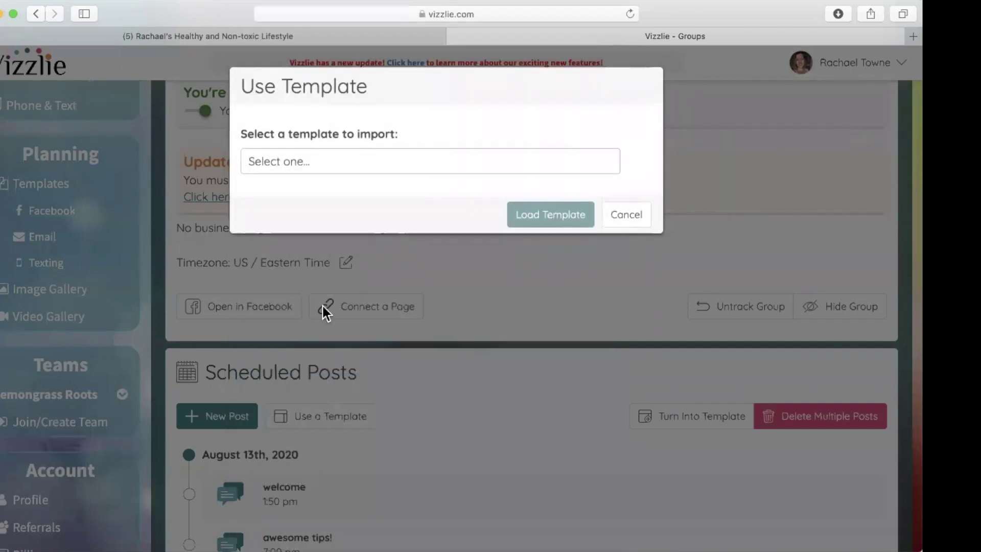
# Step: Set the imported template's start time to Aug 19, 2020 at 7:30 PM
pyautogui.click(337, 230)
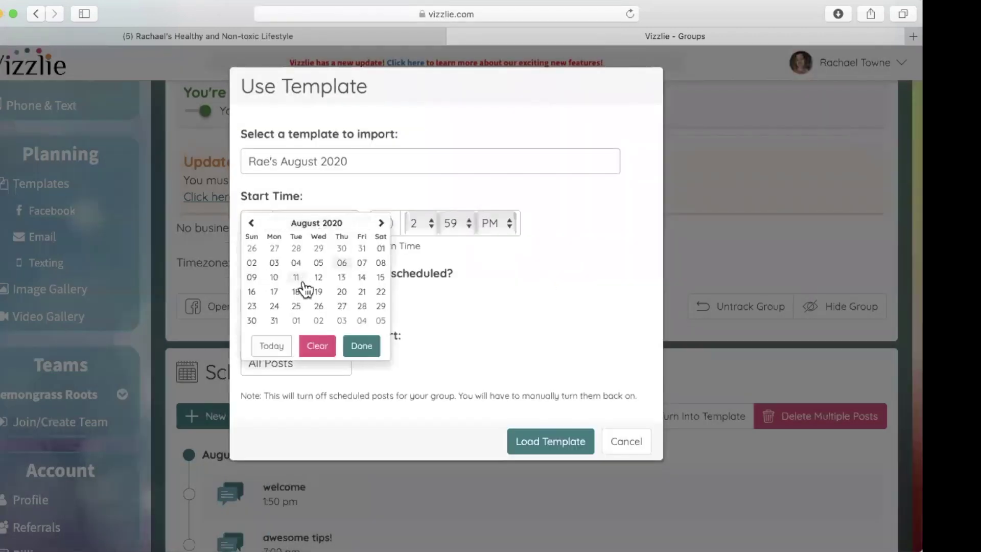
pyautogui.click(320, 296)
pyautogui.click(415, 225)
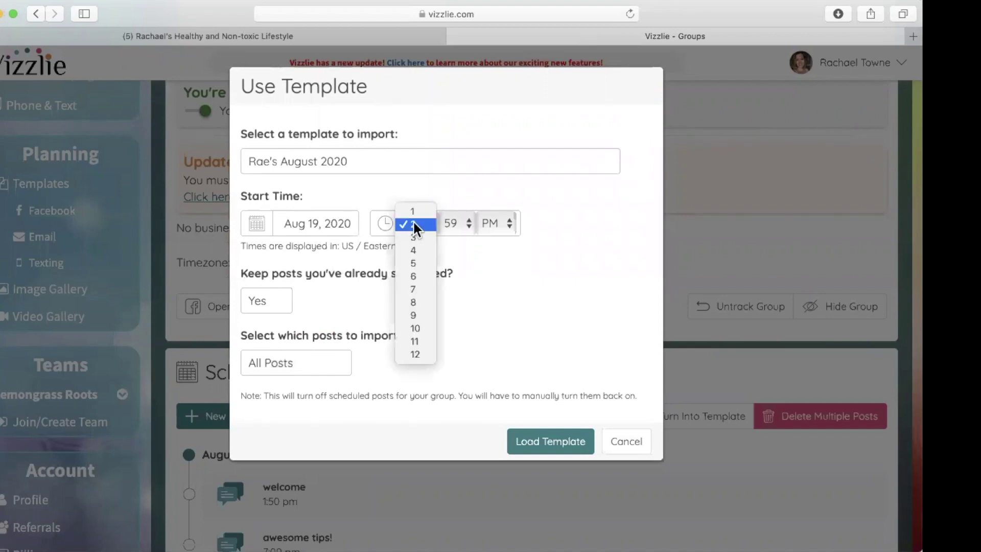
pyautogui.click(418, 287)
pyautogui.click(460, 224)
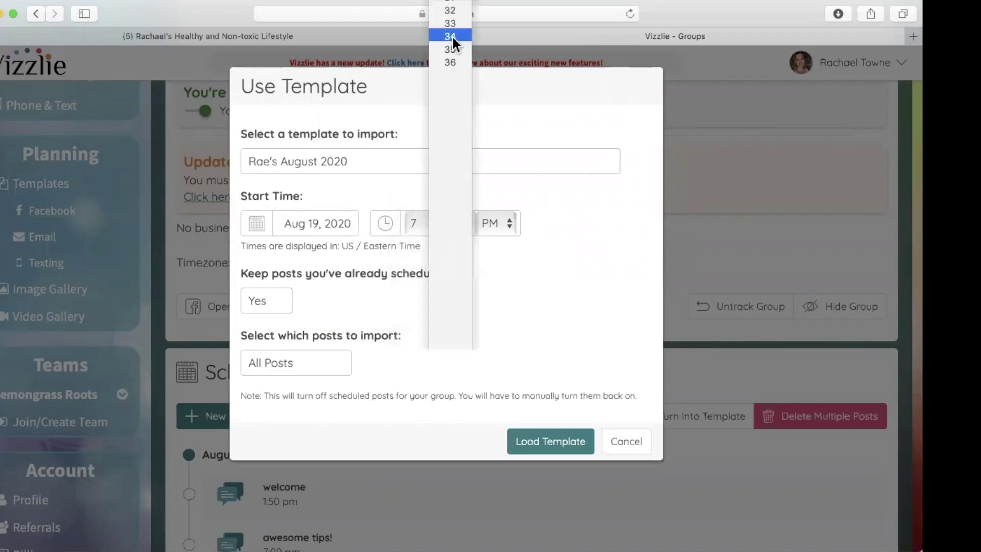
pyautogui.scroll(5, 452, 35)
pyautogui.click(448, 232)
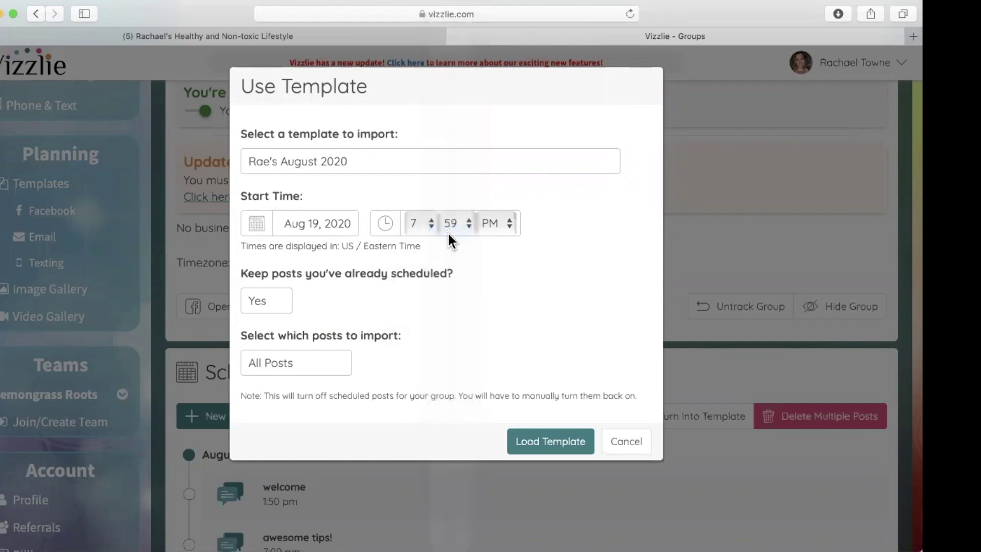
# Step: Choose not to keep the already scheduled posts and load all posts of the template into the group
pyautogui.click(278, 289)
pyautogui.click(262, 315)
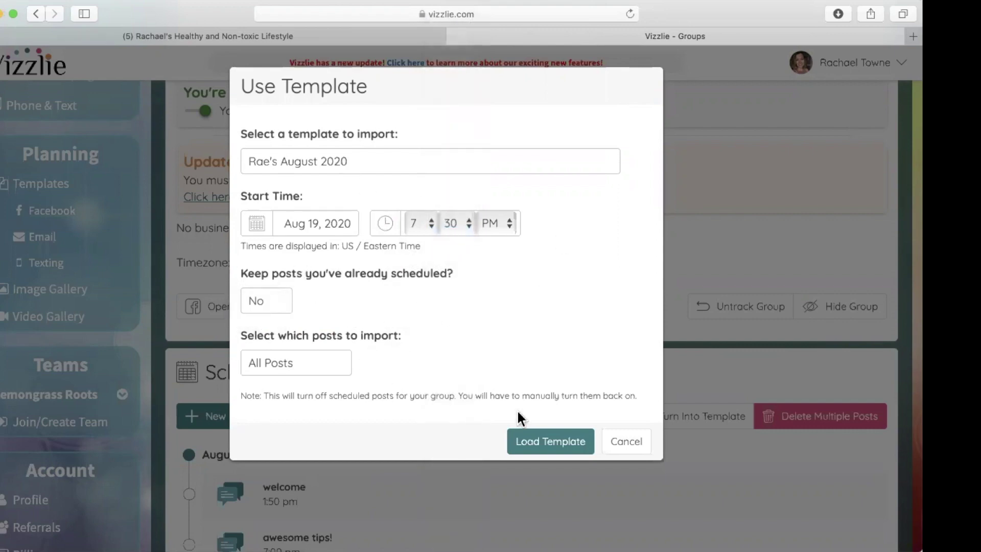
pyautogui.click(543, 440)
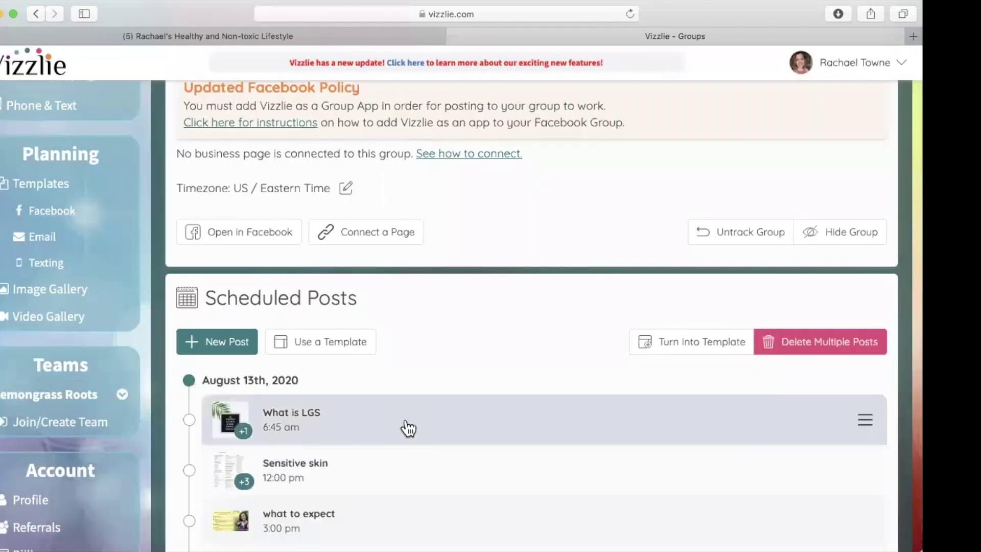
# Step: Open the hostess text replacement, check the name used in the posts and save it as it is
pyautogui.scroll(-20, 409, 428)
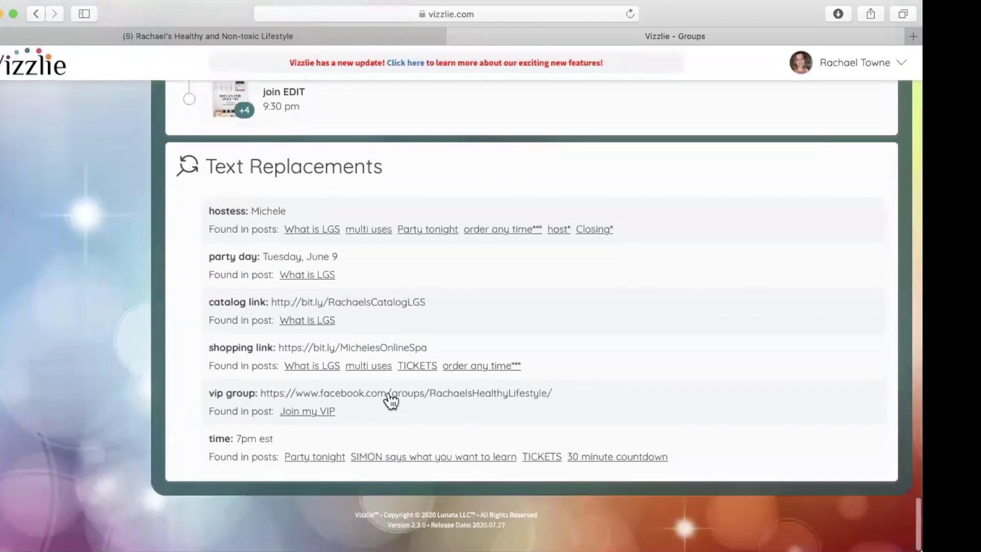
pyautogui.click(258, 214)
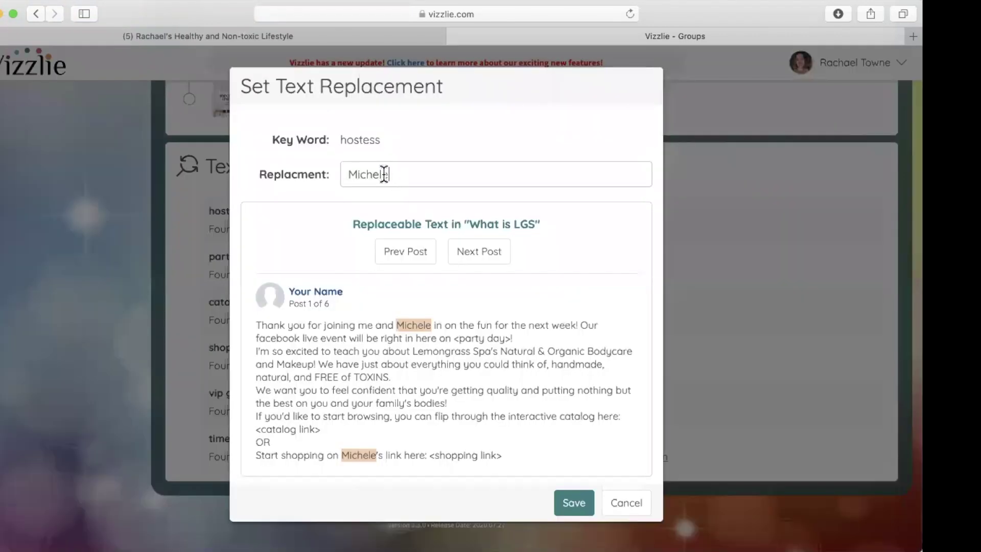
pyautogui.click(565, 511)
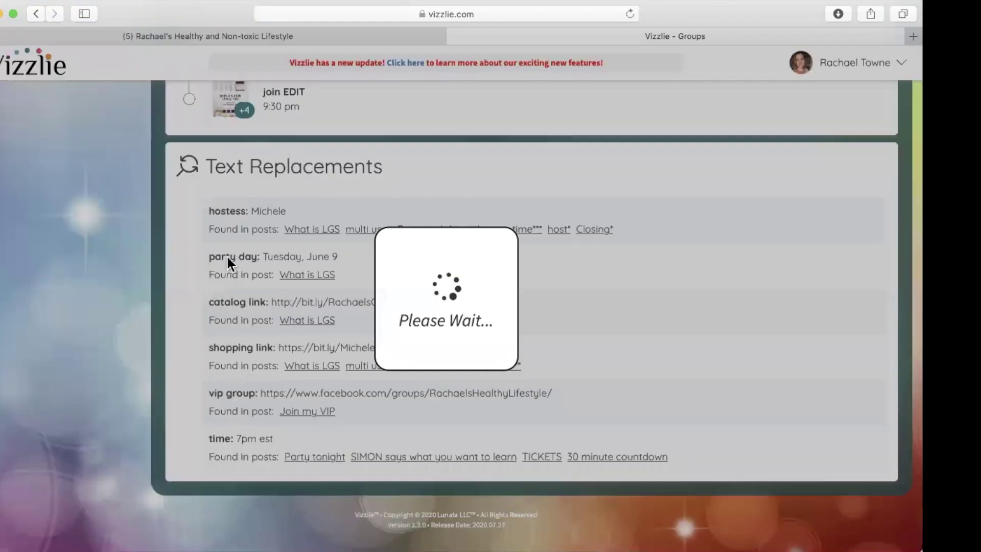
# Step: Set the party day text replacement to "Wednesday August 19" and save it
pyautogui.scroll(-20, 274, 409)
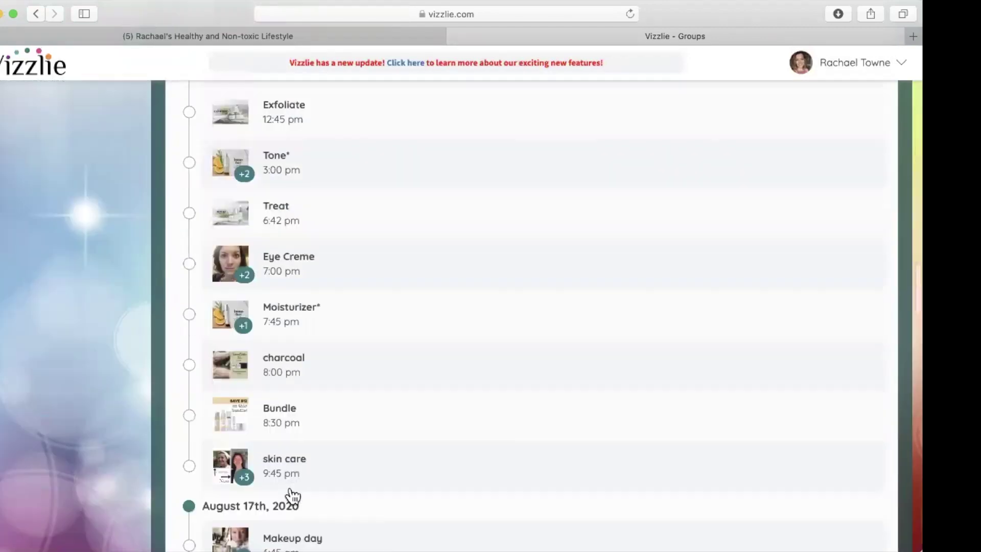
pyautogui.click(284, 267)
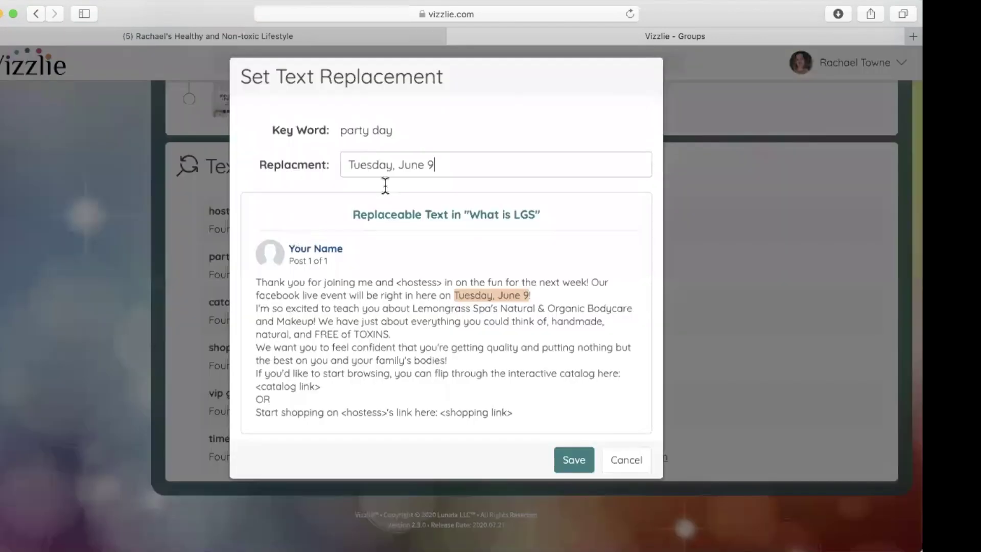
pyautogui.moveTo(446, 175); pyautogui.dragTo(235, 177)
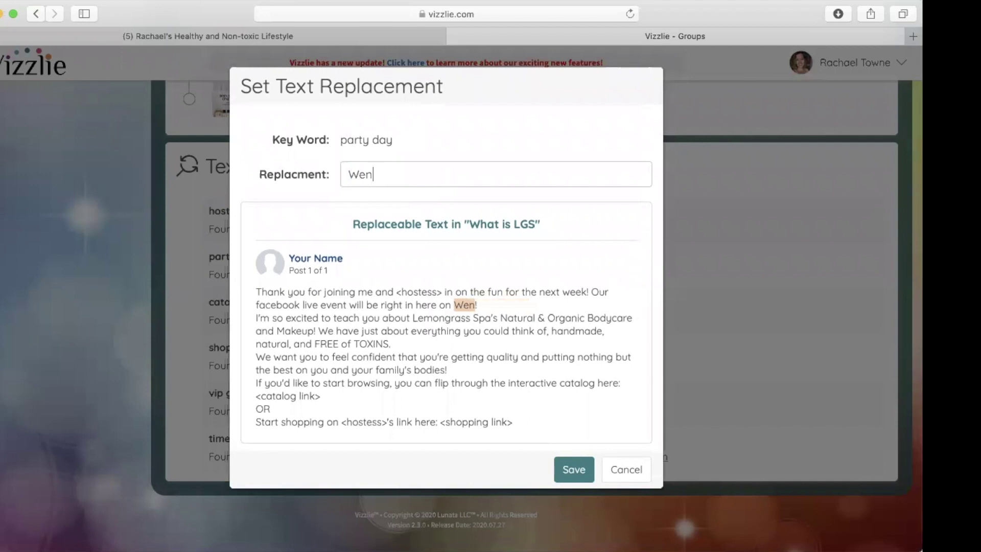
pyautogui.write('ay,')
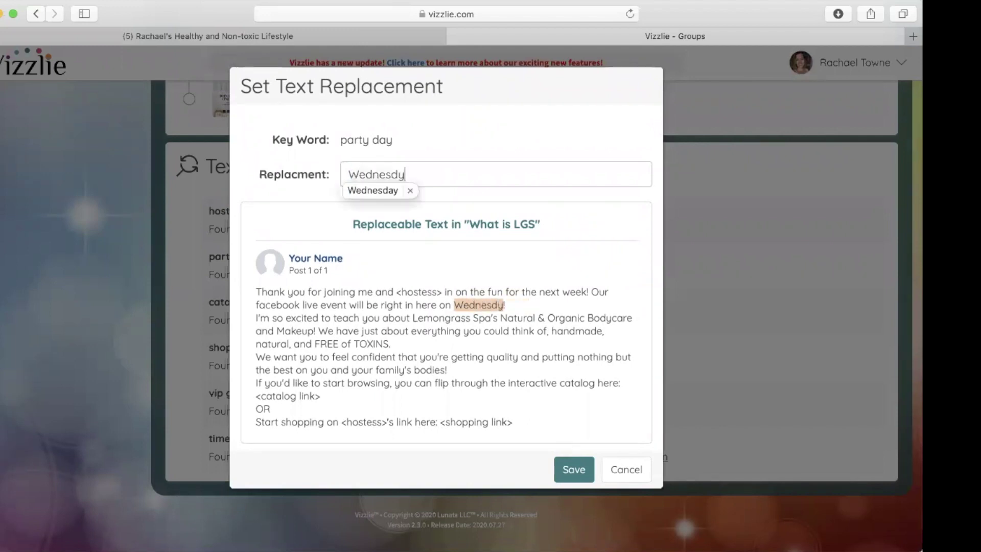
pyautogui.write('August 19')
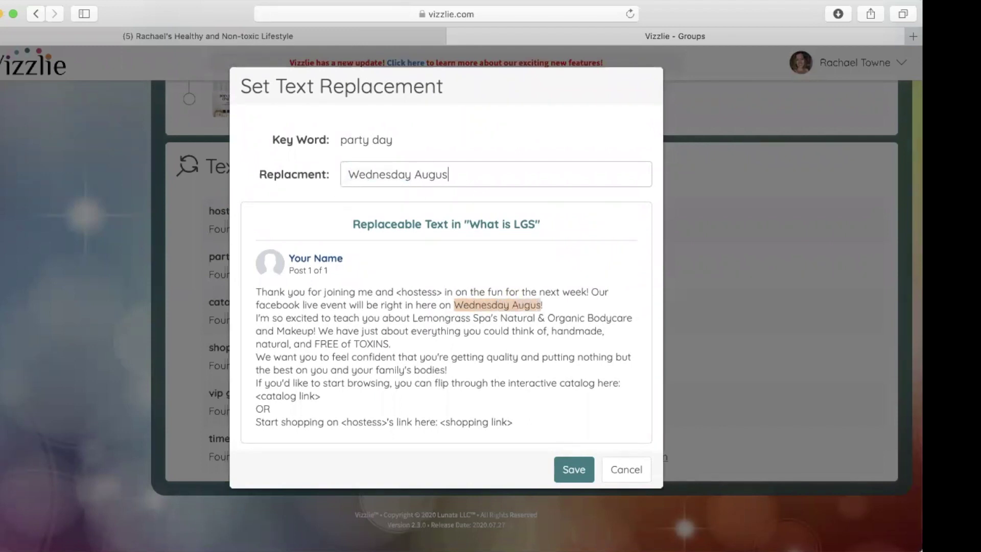
pyautogui.click(573, 470)
# Step: Examine the <hostess> placeholder in the August 19 post "order any time***" and close the post without updating it
pyautogui.scroll(10, 320, 263)
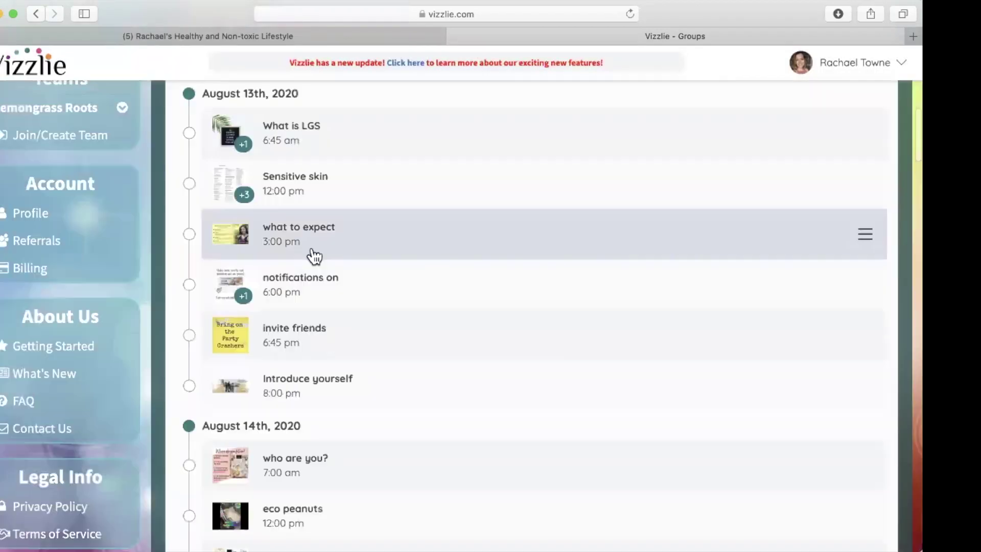
pyautogui.scroll(-15, 316, 292)
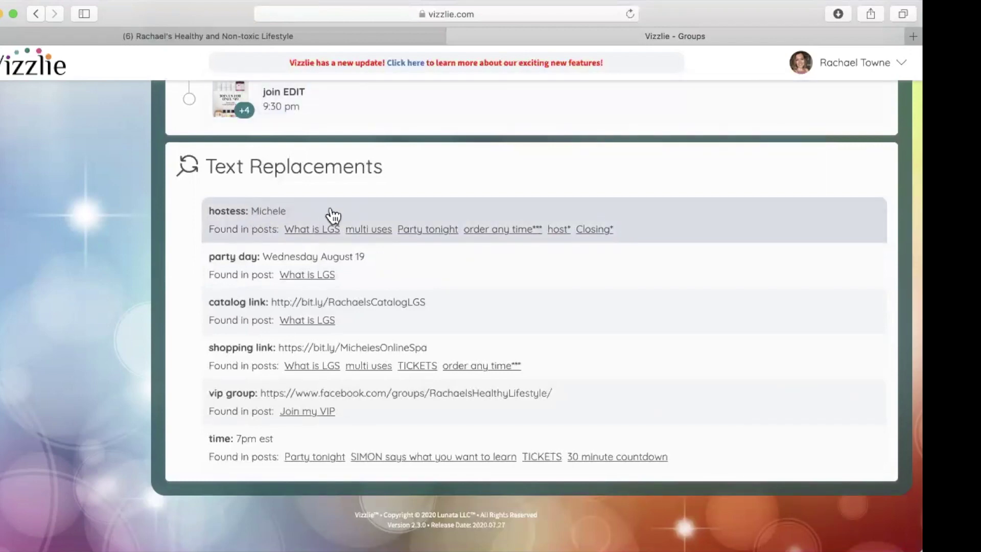
pyautogui.scroll(9, 334, 216)
pyautogui.scroll(3, 333, 216)
pyautogui.rightClick(306, 295)
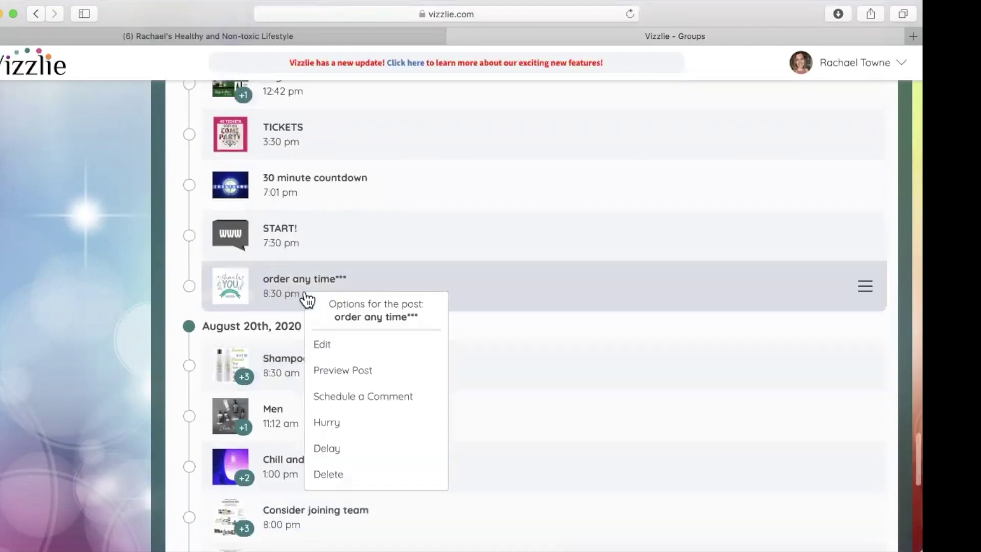
pyautogui.click(322, 342)
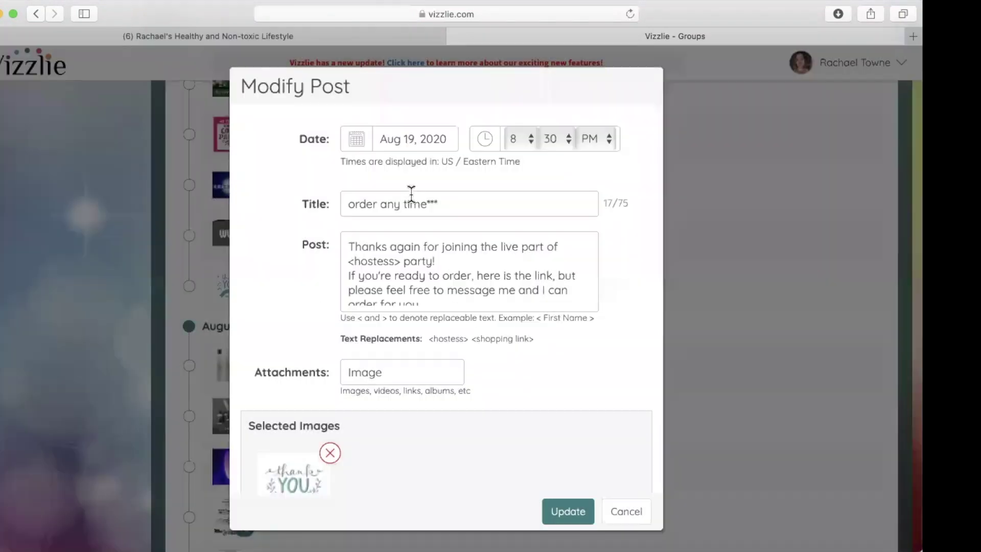
pyautogui.doubleClick(368, 258)
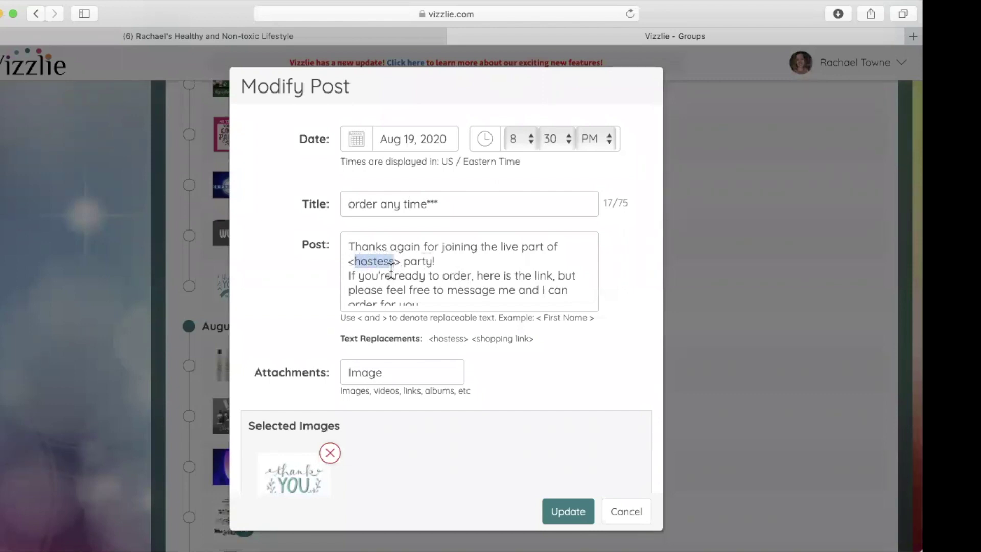
pyautogui.click(483, 286)
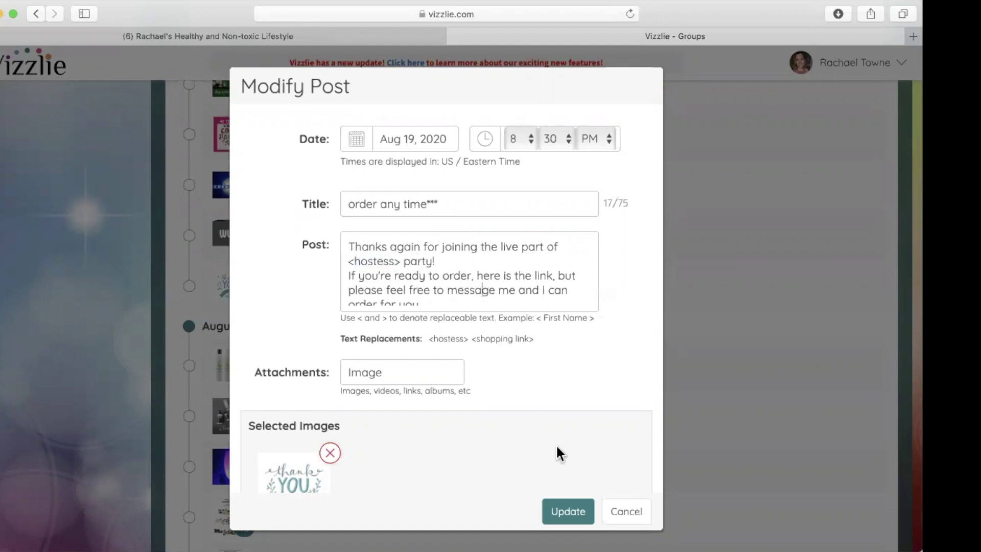
pyautogui.moveTo(354, 261); pyautogui.dragTo(398, 263)
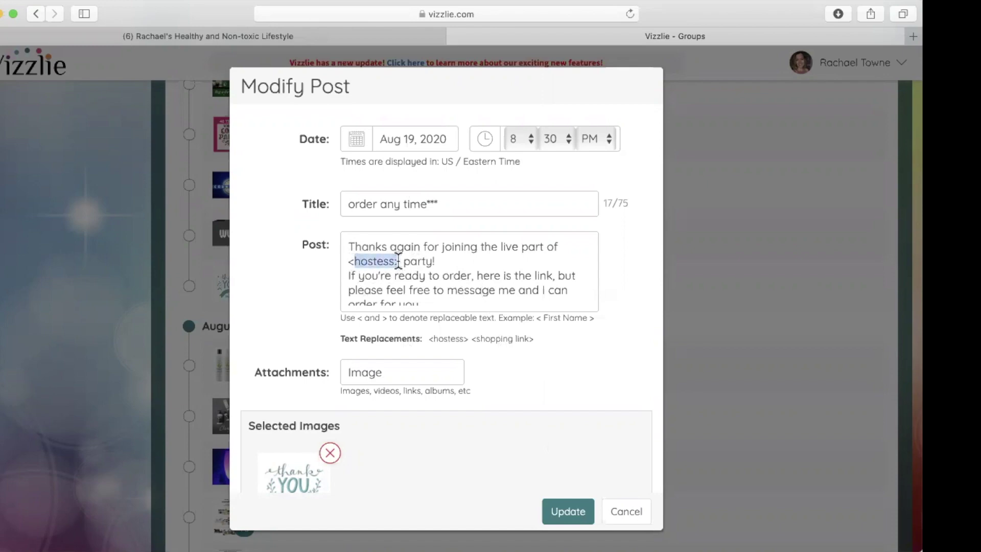
pyautogui.click(639, 511)
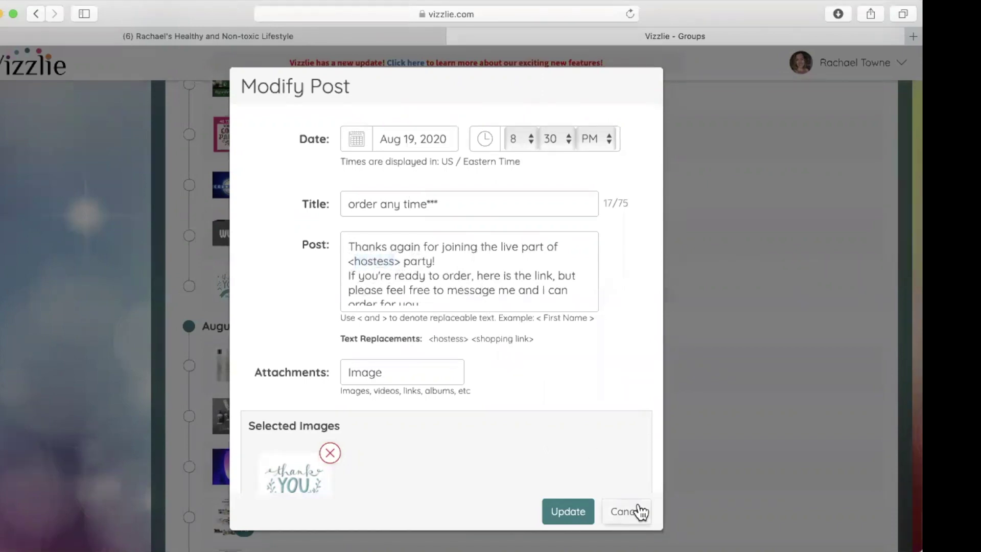
# Step: Set the time text replacement to "7:30 pm est" and save it
pyautogui.scroll(-15, 430, 449)
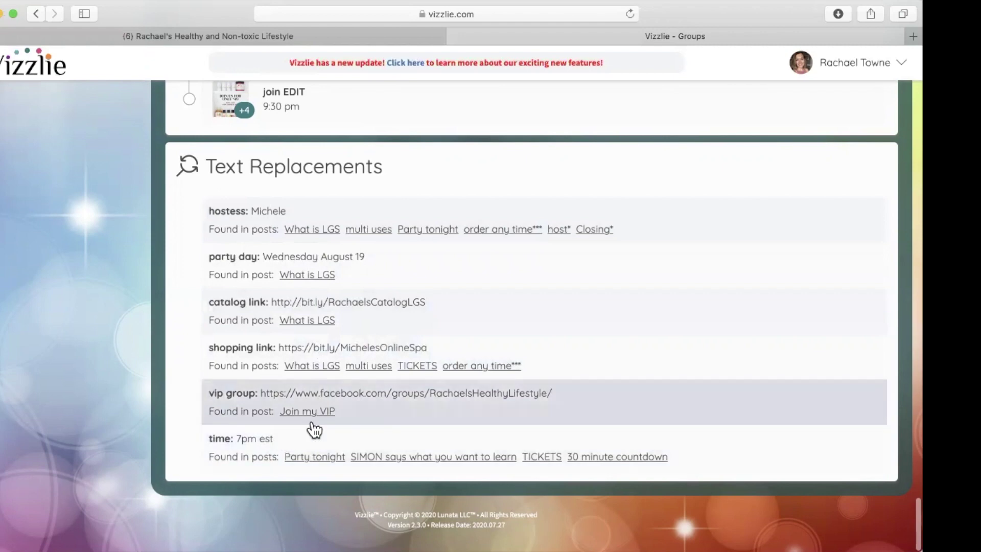
pyautogui.click(260, 448)
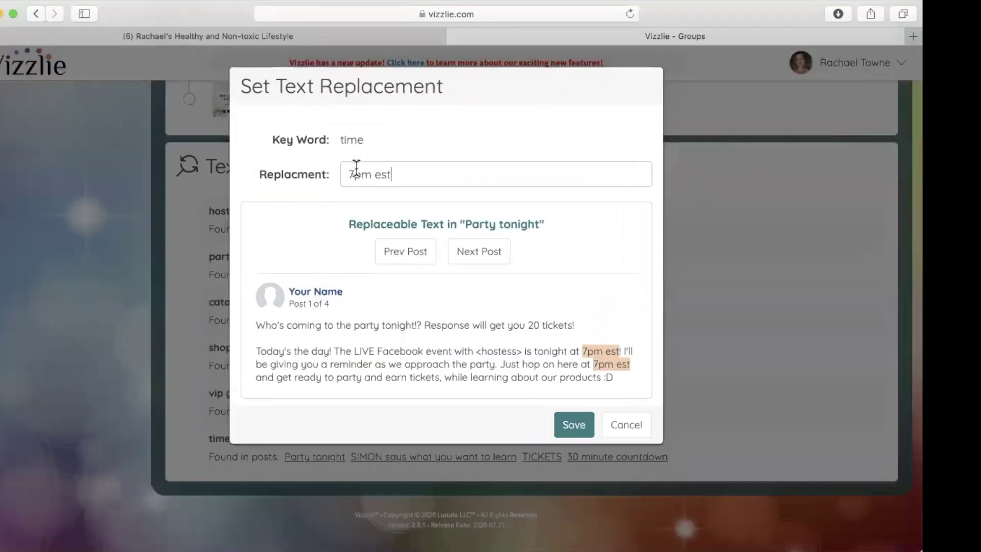
pyautogui.click(356, 169)
pyautogui.write(':30')
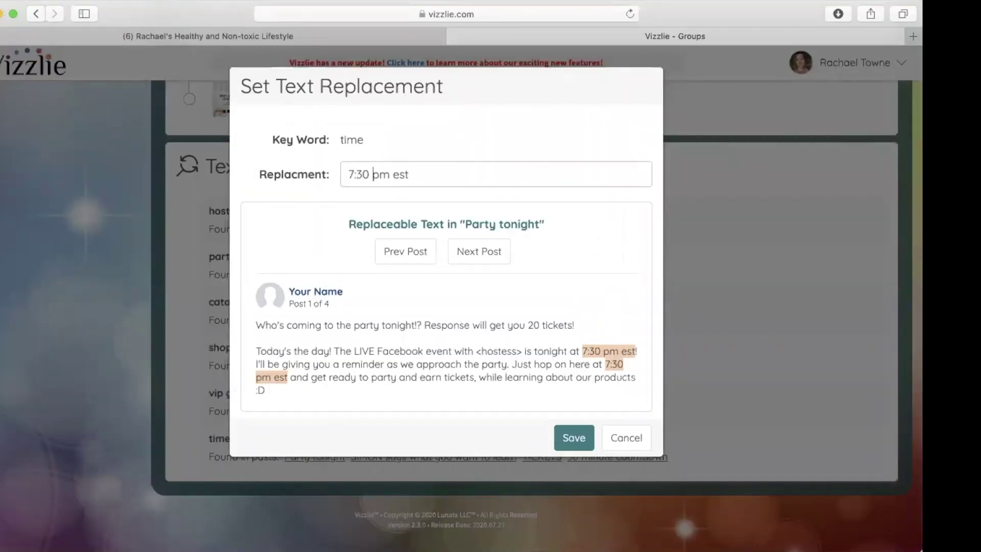
pyautogui.moveTo(392, 175); pyautogui.dragTo(424, 176)
pyautogui.click(420, 175)
pyautogui.click(585, 438)
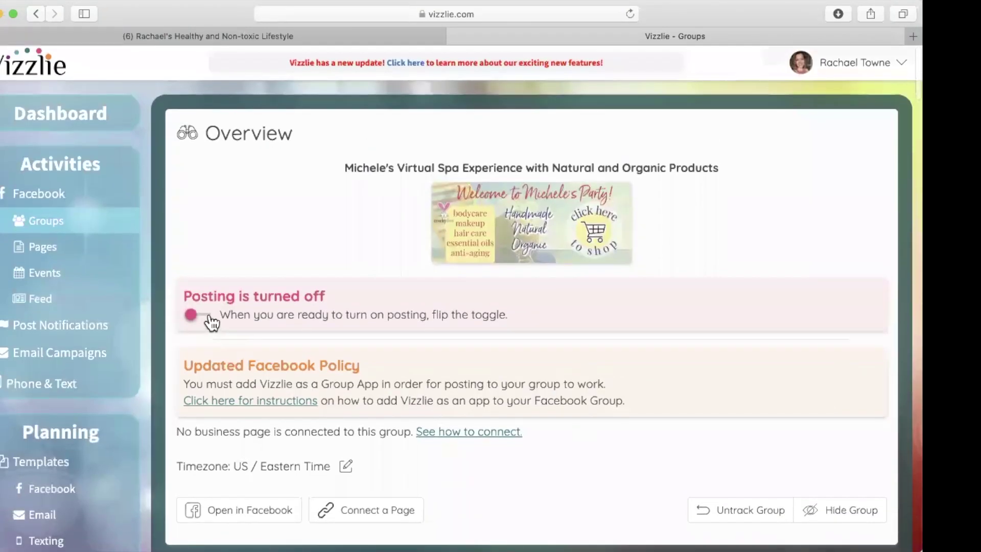
# Step: Turn on automated posting for the group and check its overview
pyautogui.click(210, 321)
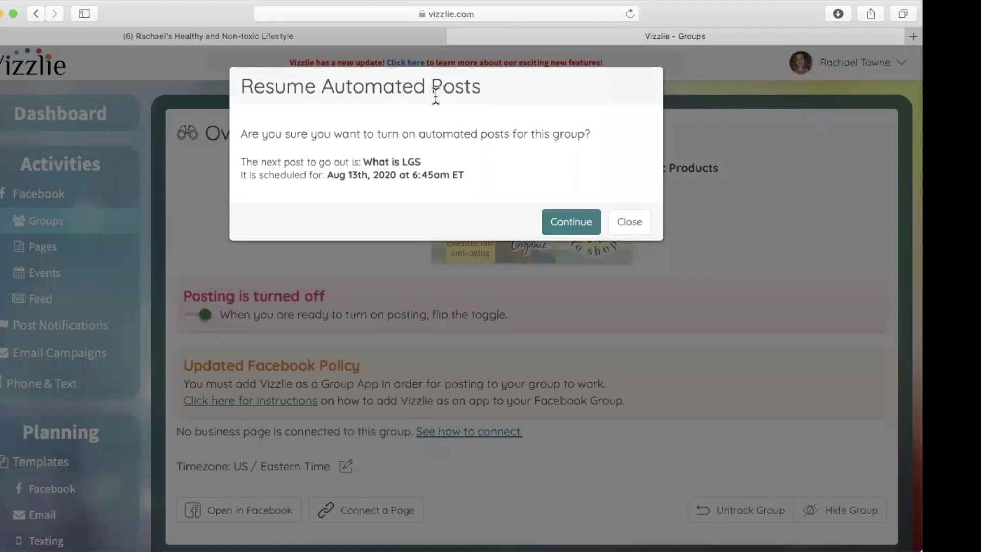
pyautogui.click(583, 224)
pyautogui.scroll(-3, 424, 418)
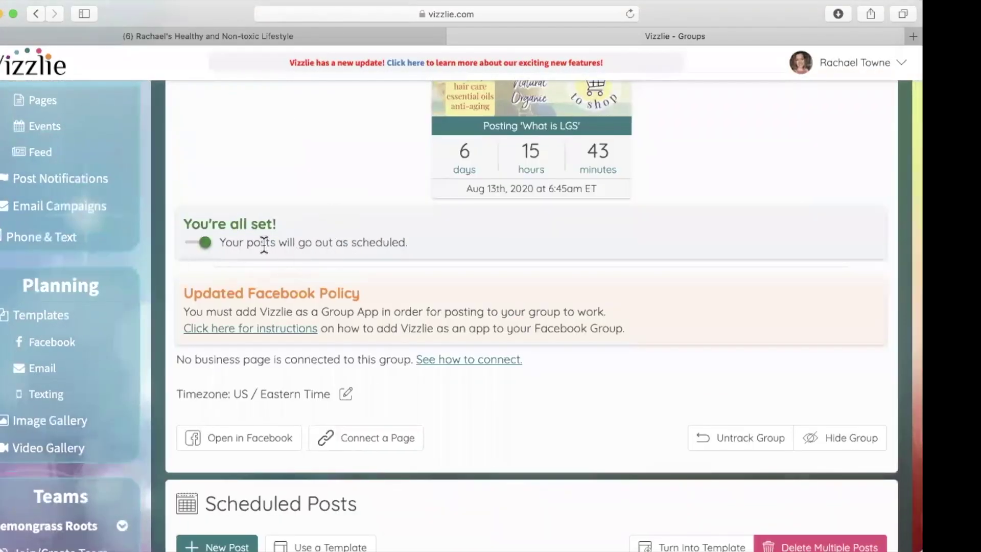
pyautogui.scroll(-2, 418, 366)
pyautogui.scroll(2, 418, 366)
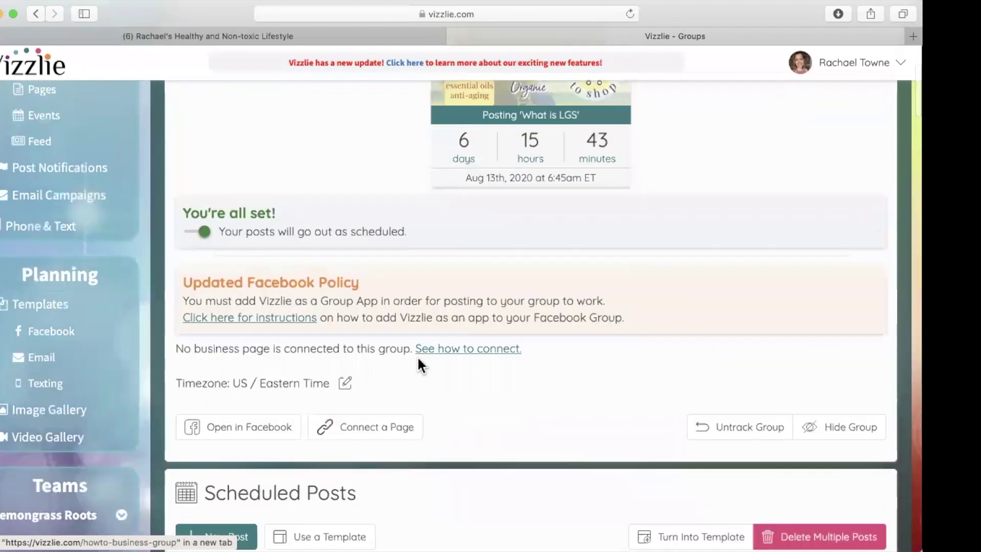
# Step: Clear the hostess text replacement, save it empty, and check the group's posting status and text replacements
pyautogui.scroll(-20, 412, 429)
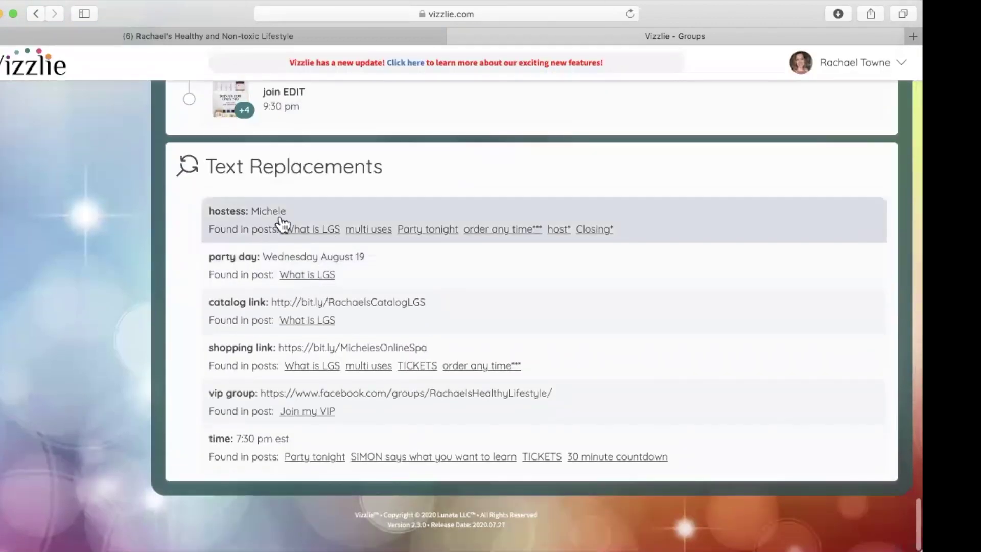
pyautogui.click(268, 215)
pyautogui.doubleClick(366, 182)
pyautogui.press('BackSpace')
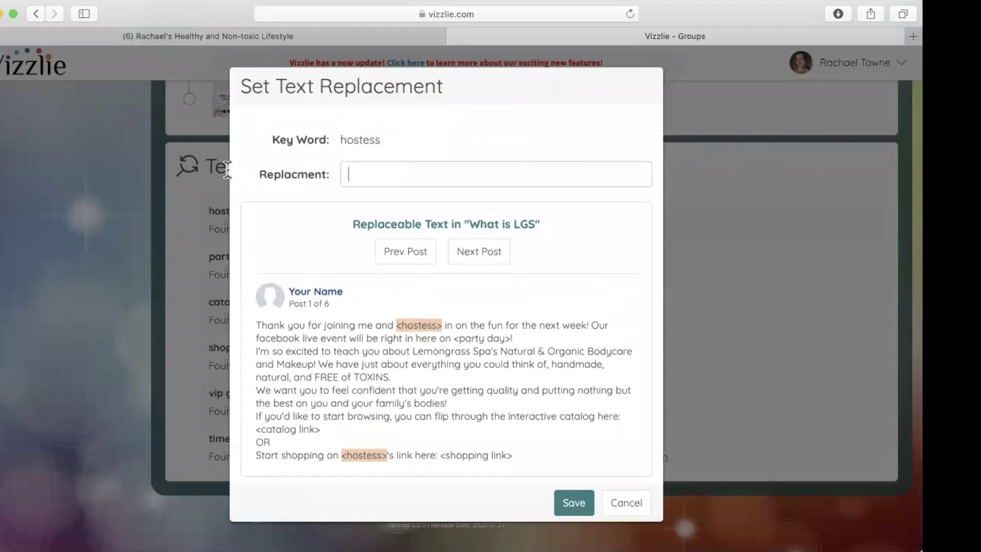
pyautogui.click(573, 511)
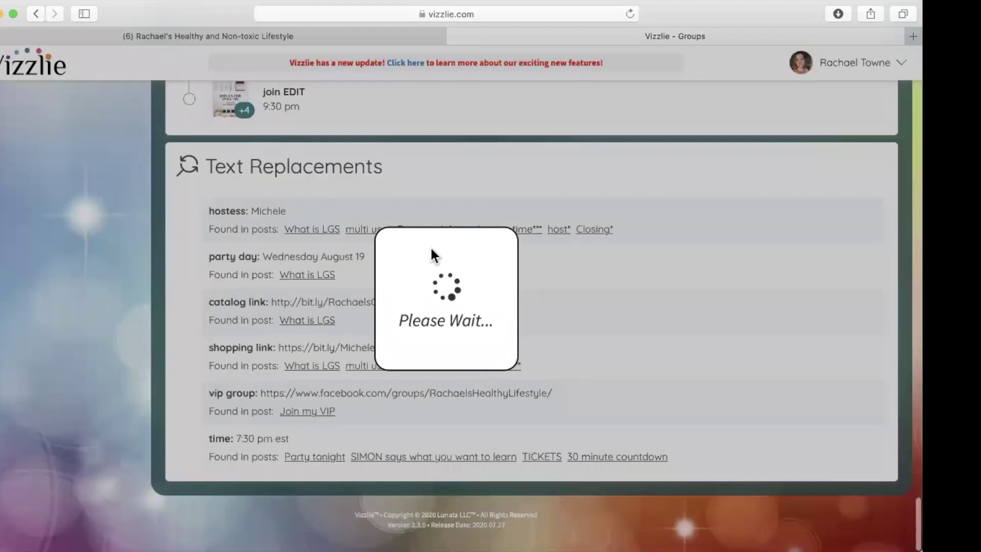
pyautogui.scroll(-15, 344, 390)
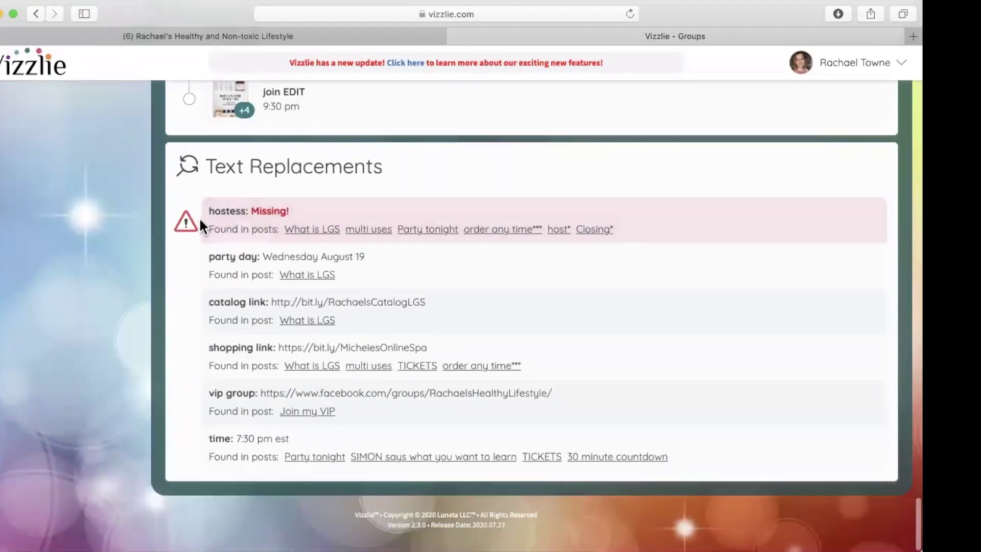
pyautogui.scroll(10, 322, 240)
pyautogui.scroll(15, 339, 240)
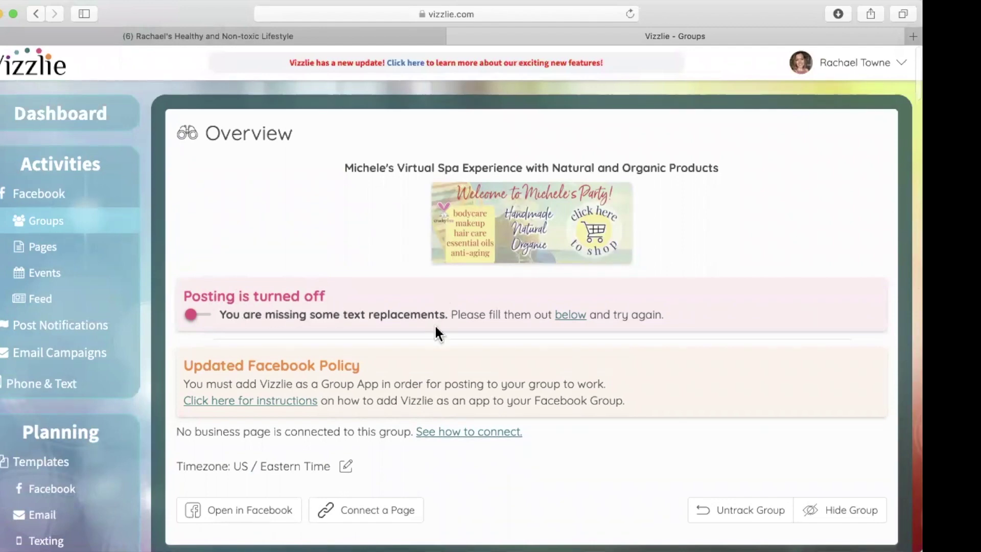
pyautogui.scroll(-20, 434, 324)
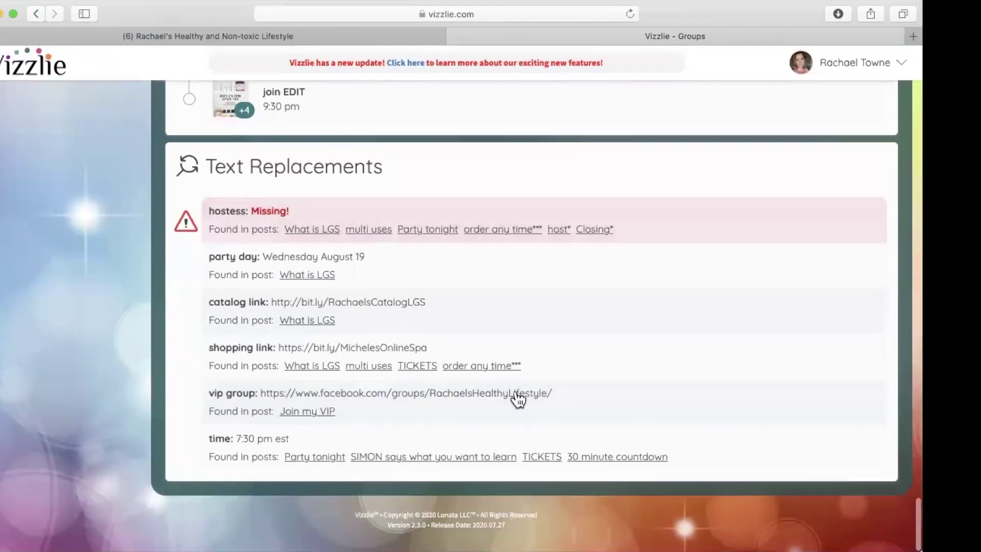
# Step: Go to the Facebook templates and open the "7:55 start February" template
pyautogui.scroll(20, 487, 175)
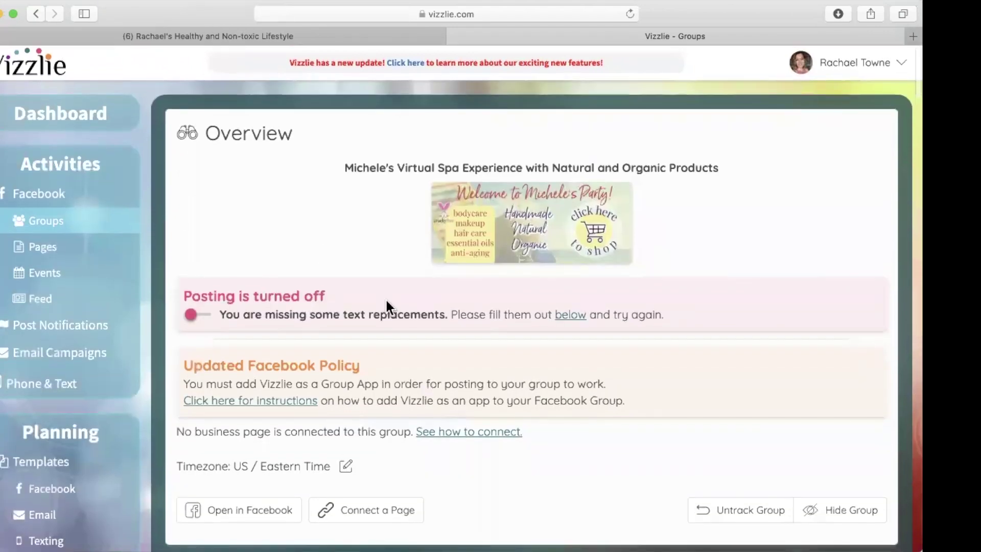
pyautogui.scroll(-2, 346, 440)
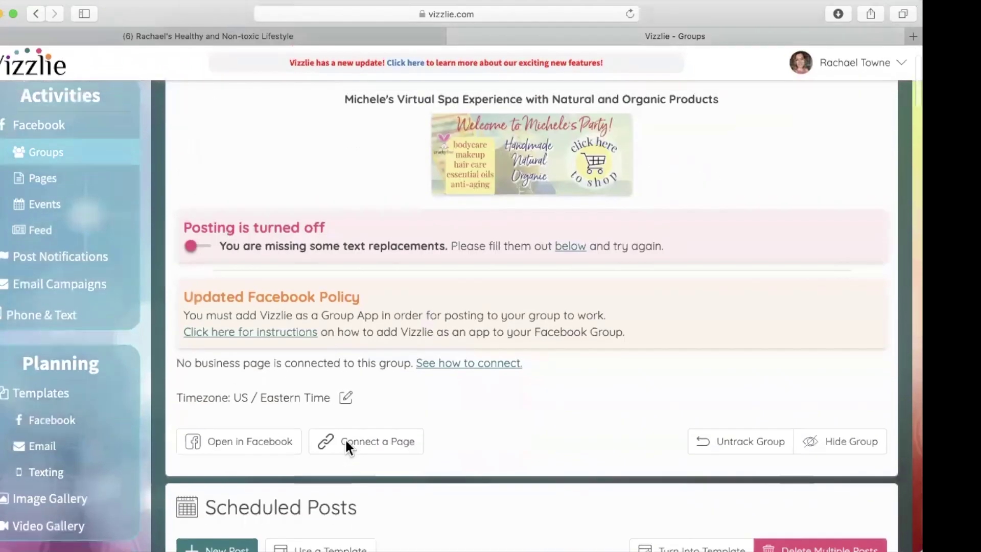
pyautogui.scroll(1, 346, 445)
pyautogui.scroll(-5, 346, 445)
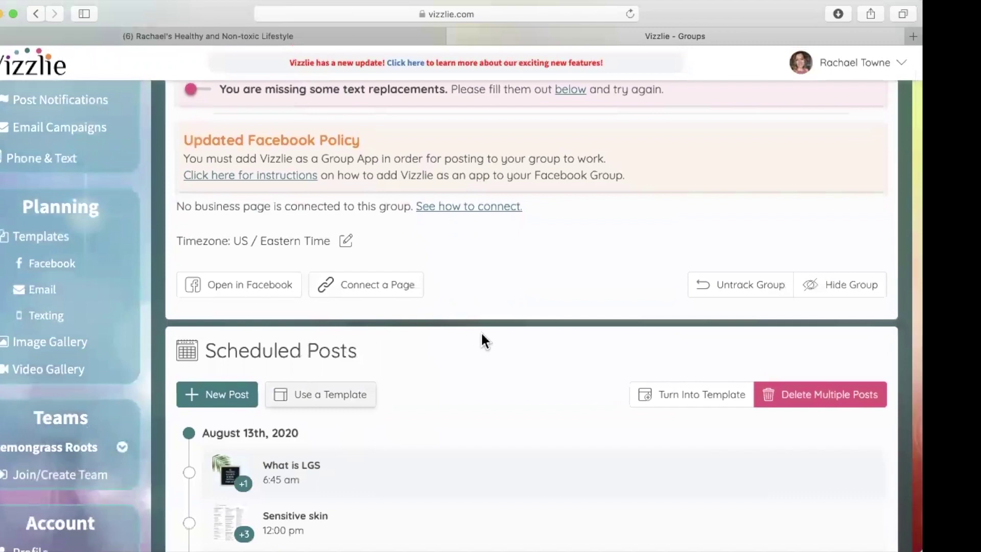
pyautogui.scroll(4, 241, 247)
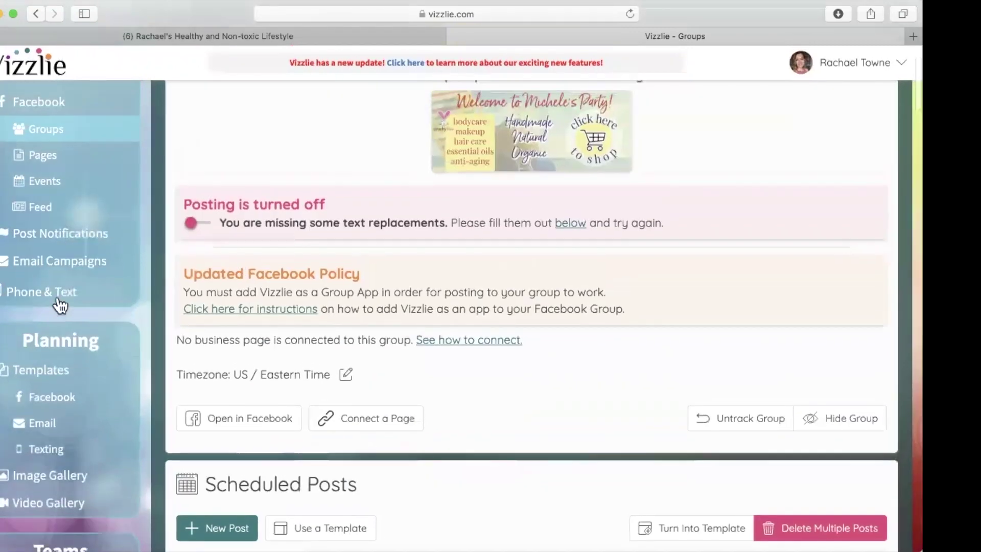
pyautogui.scroll(-3, 68, 344)
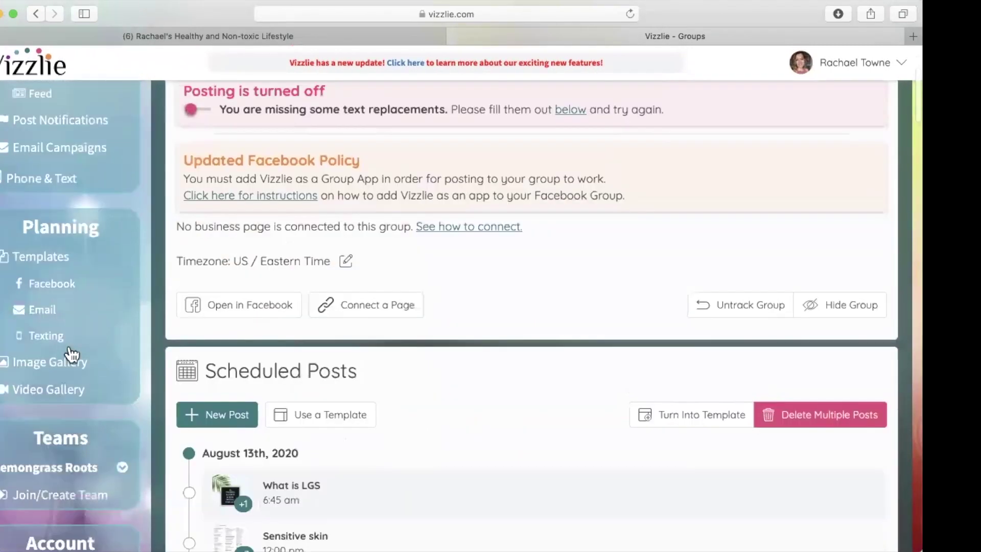
pyautogui.click(51, 289)
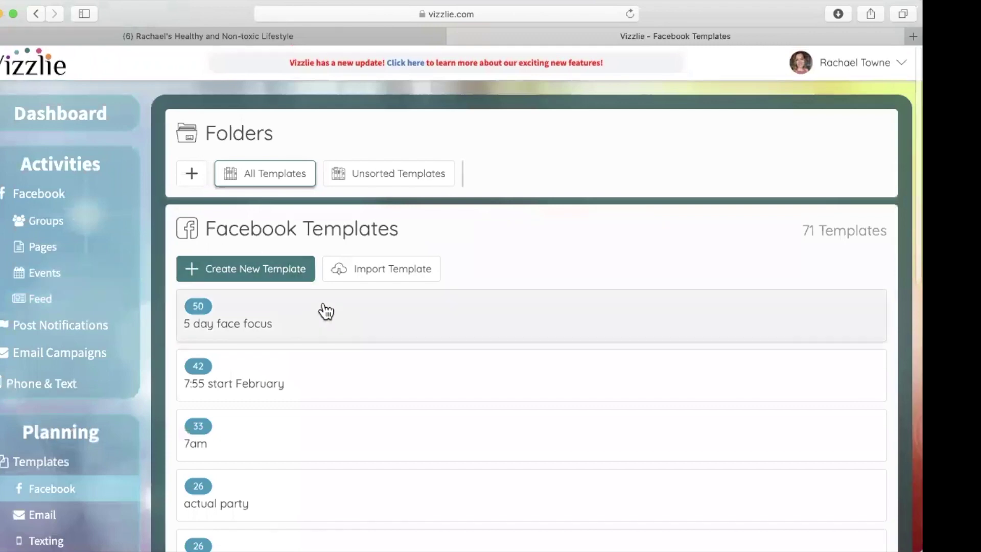
pyautogui.scroll(-1, 394, 388)
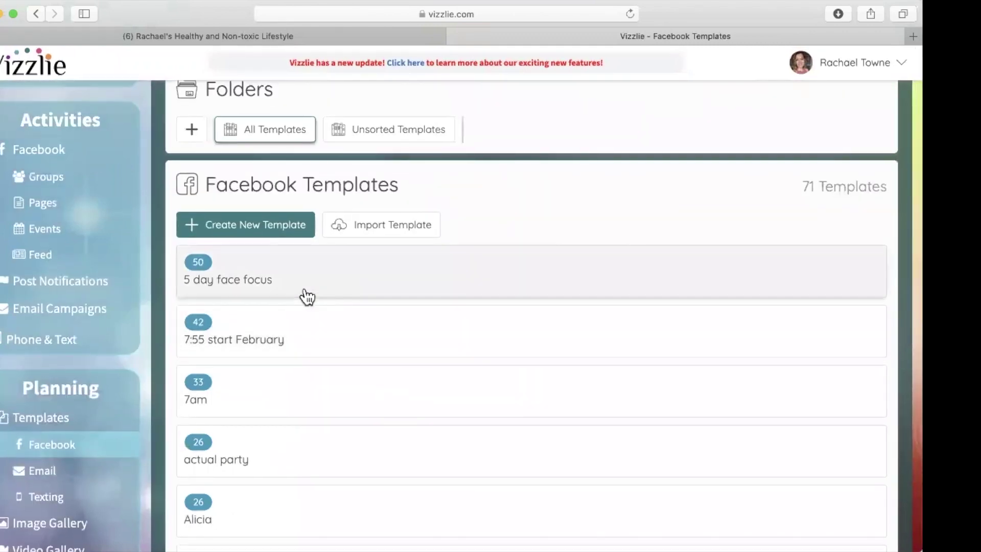
pyautogui.click(272, 342)
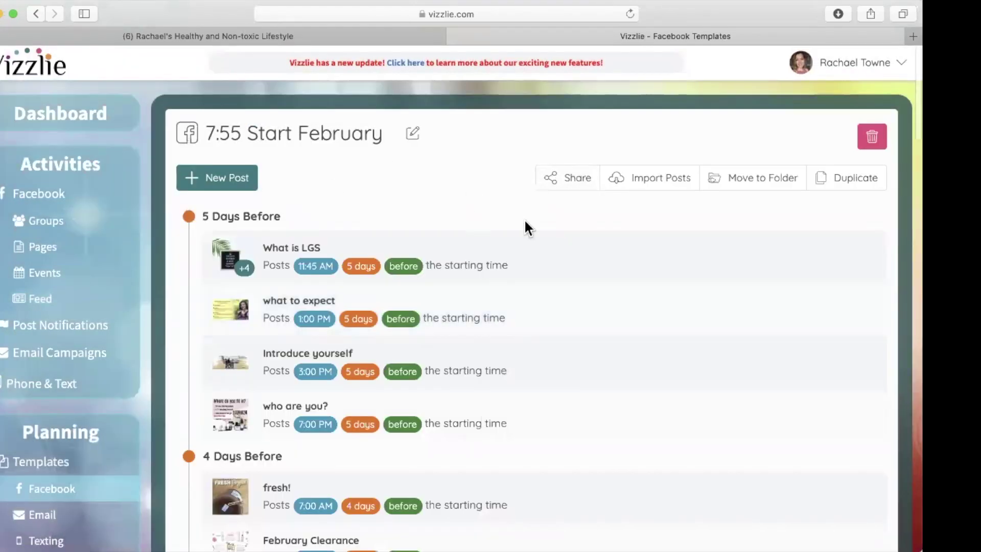
# Step: Copy the share code of the "7:55 Start February" template and close the sharing dialog
pyautogui.click(571, 182)
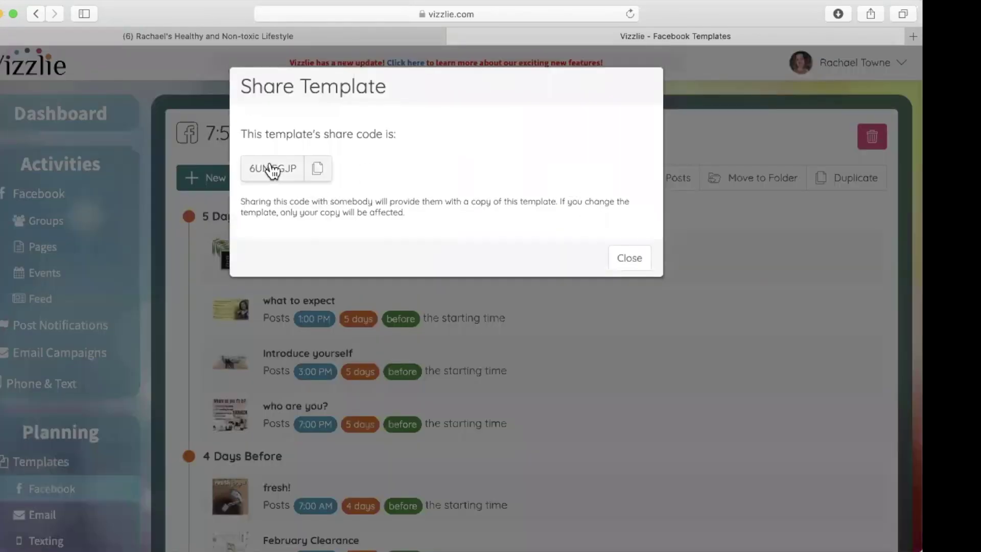
pyautogui.click(318, 174)
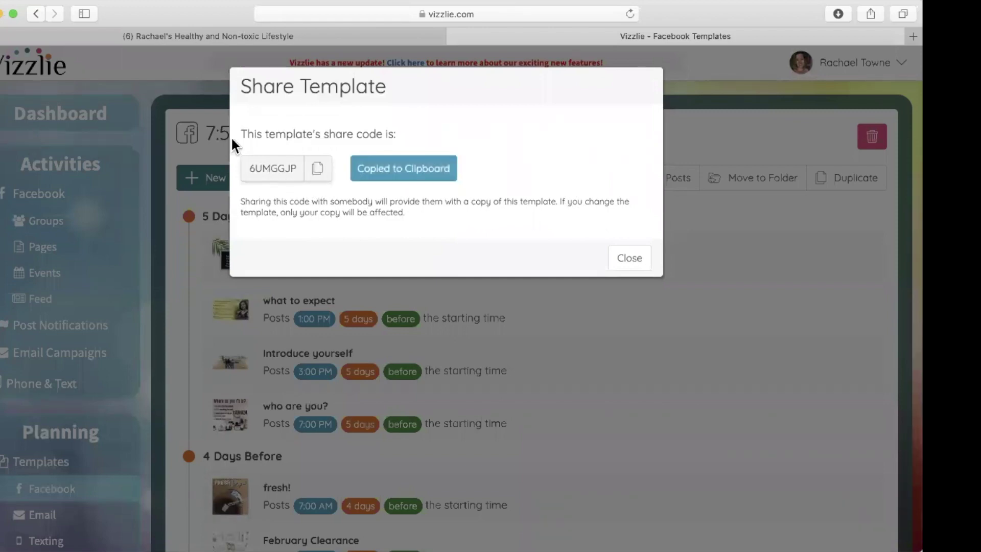
pyautogui.click(634, 259)
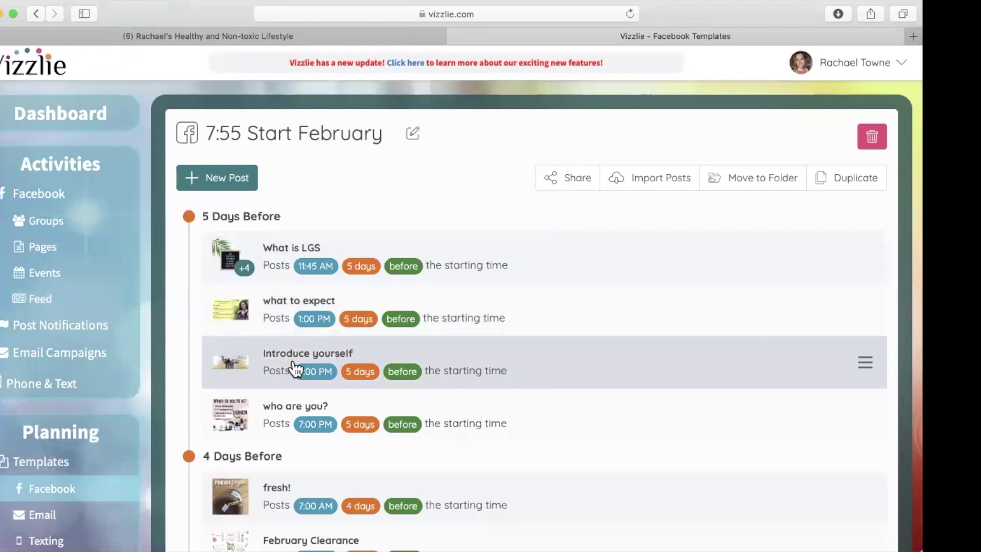
# Step: Return to the Facebook templates list and look up a template to import using the copied share code
pyautogui.scroll(-3, 106, 408)
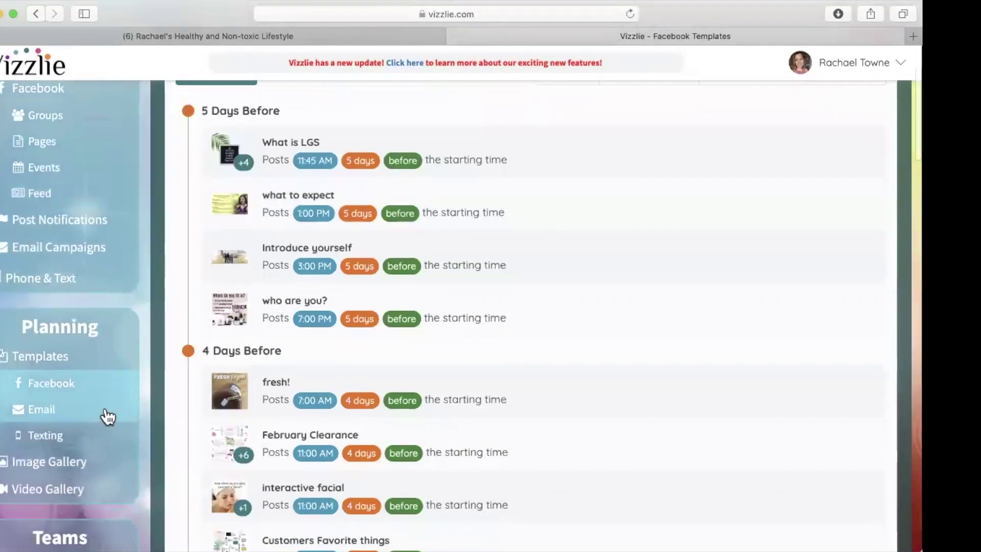
pyautogui.scroll(-3, 92, 346)
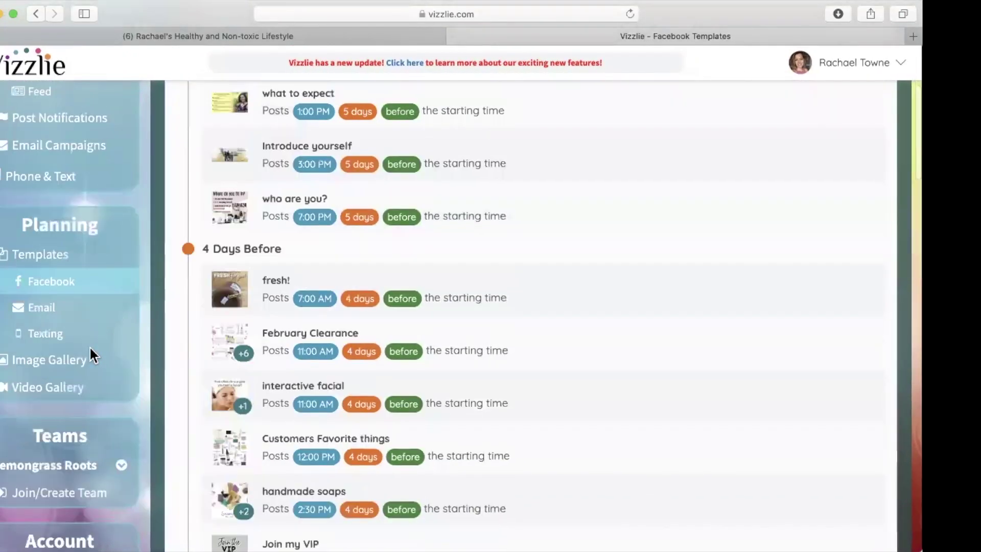
pyautogui.click(53, 281)
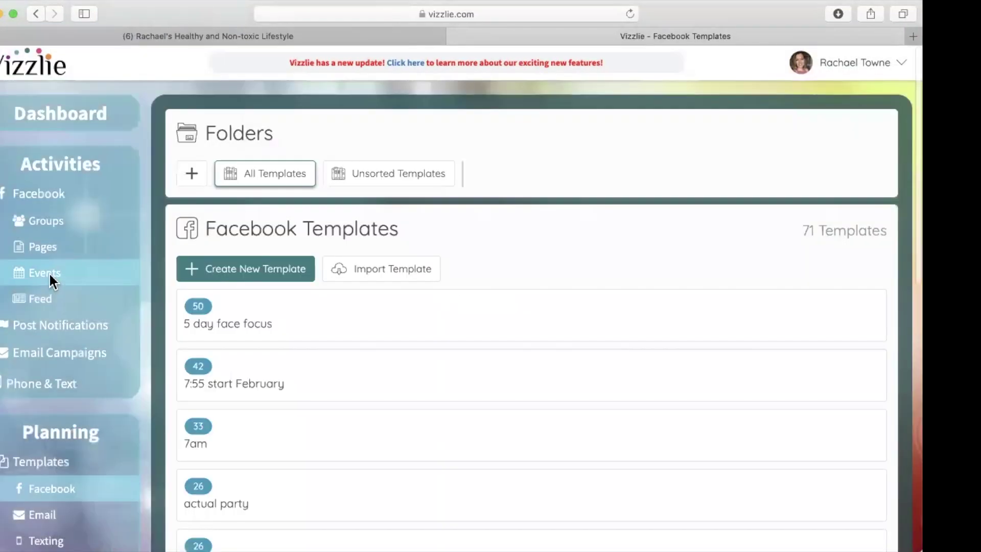
pyautogui.click(363, 272)
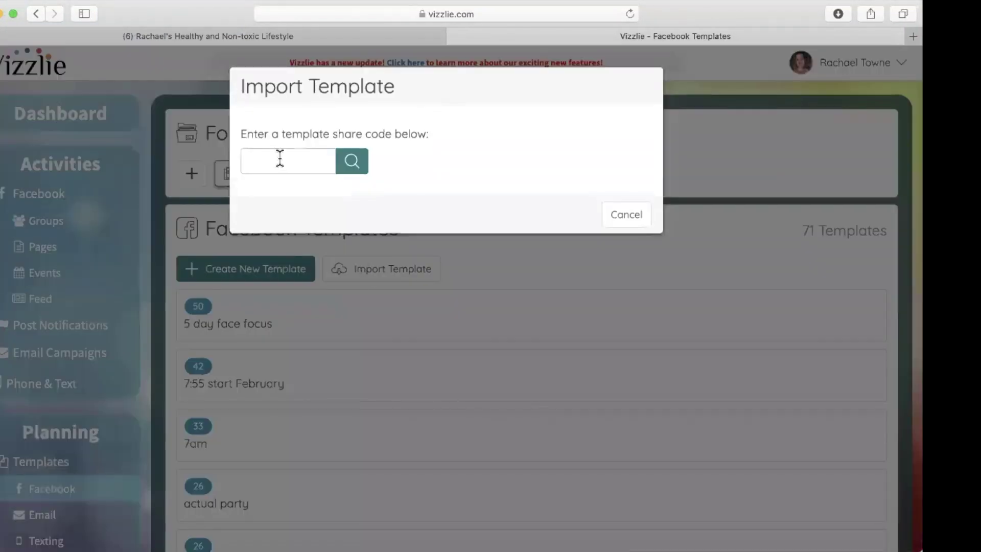
pyautogui.press('super+v')
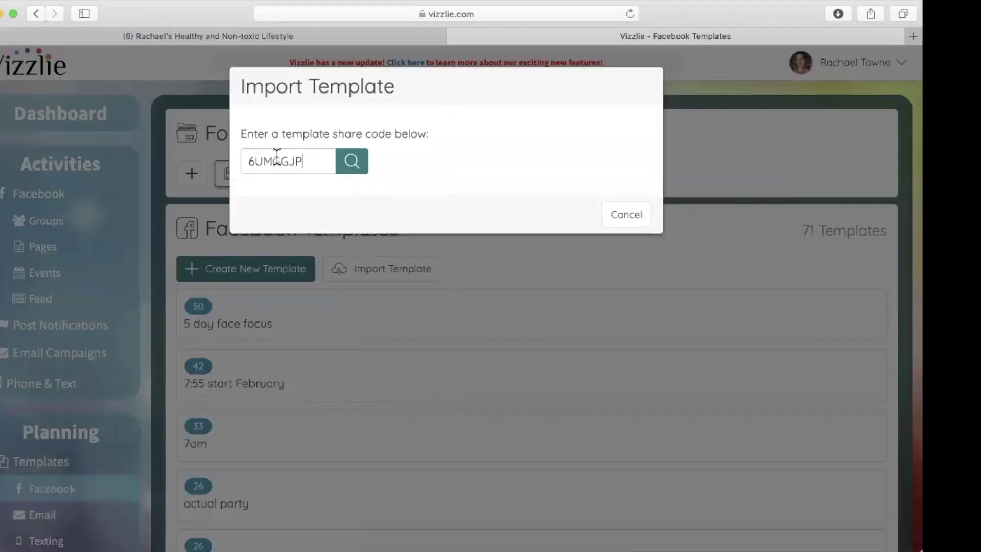
pyautogui.click(350, 163)
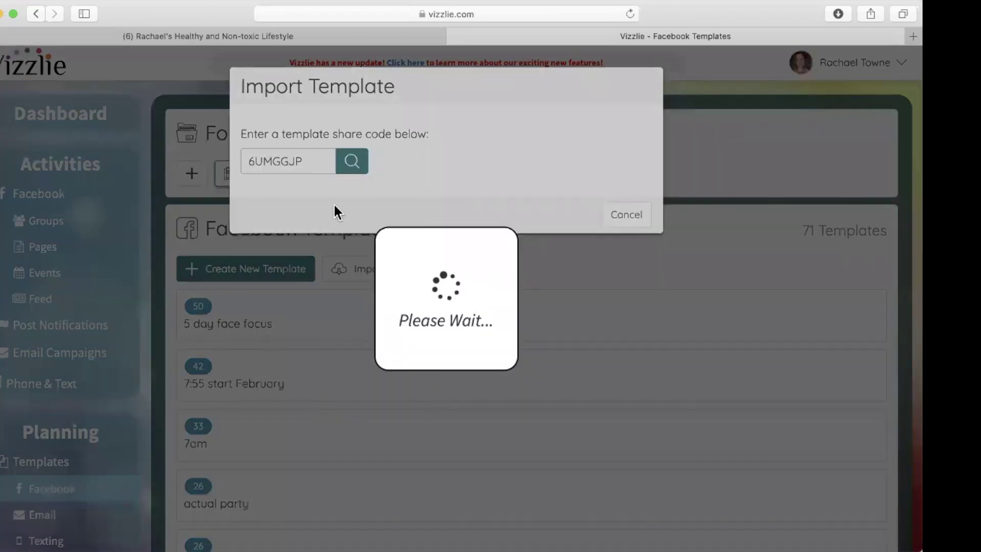